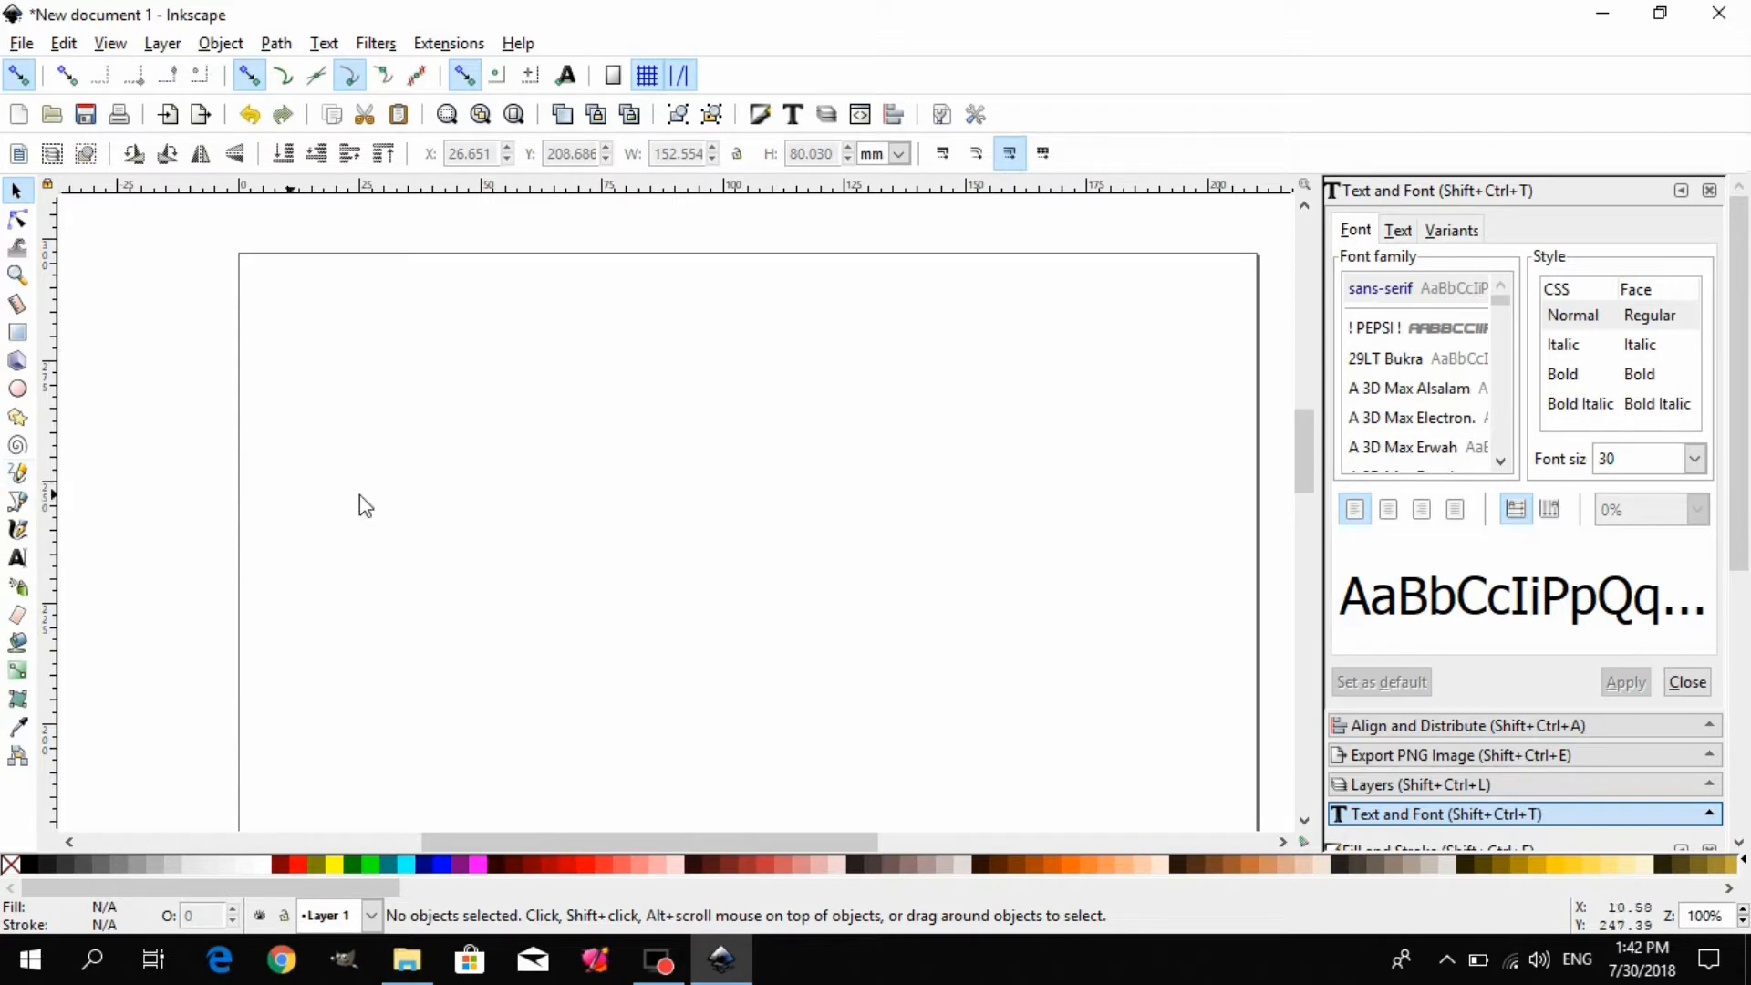
- Draw two wavy freehand curves across the page with the Pencil tool and delete them both
left_click(22, 475)
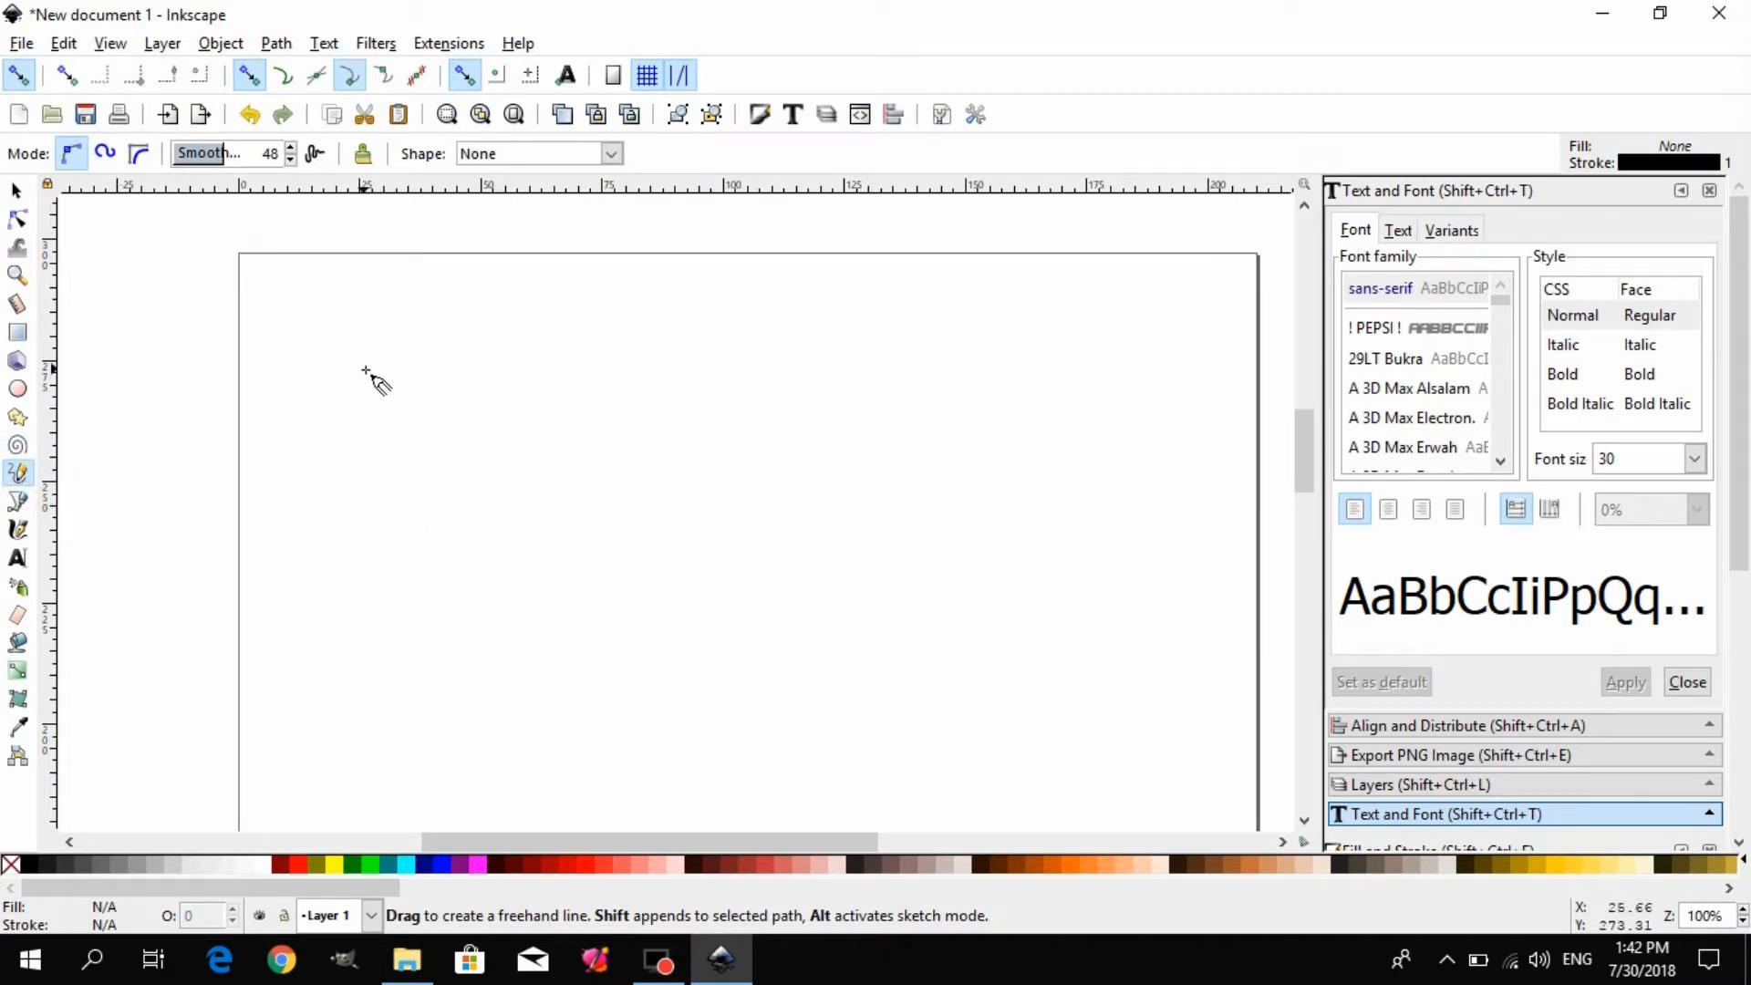
mouse_move(347, 349)
left_mouse_down()
mouse_move(489, 343)
mouse_move(620, 453)
mouse_move(1069, 276)
left_mouse_up()
mouse_move(468, 763)
left_mouse_down()
mouse_move(939, 626)
mouse_move(1073, 527)
left_mouse_up()
left_click_drag(419, 572, 420, 572)
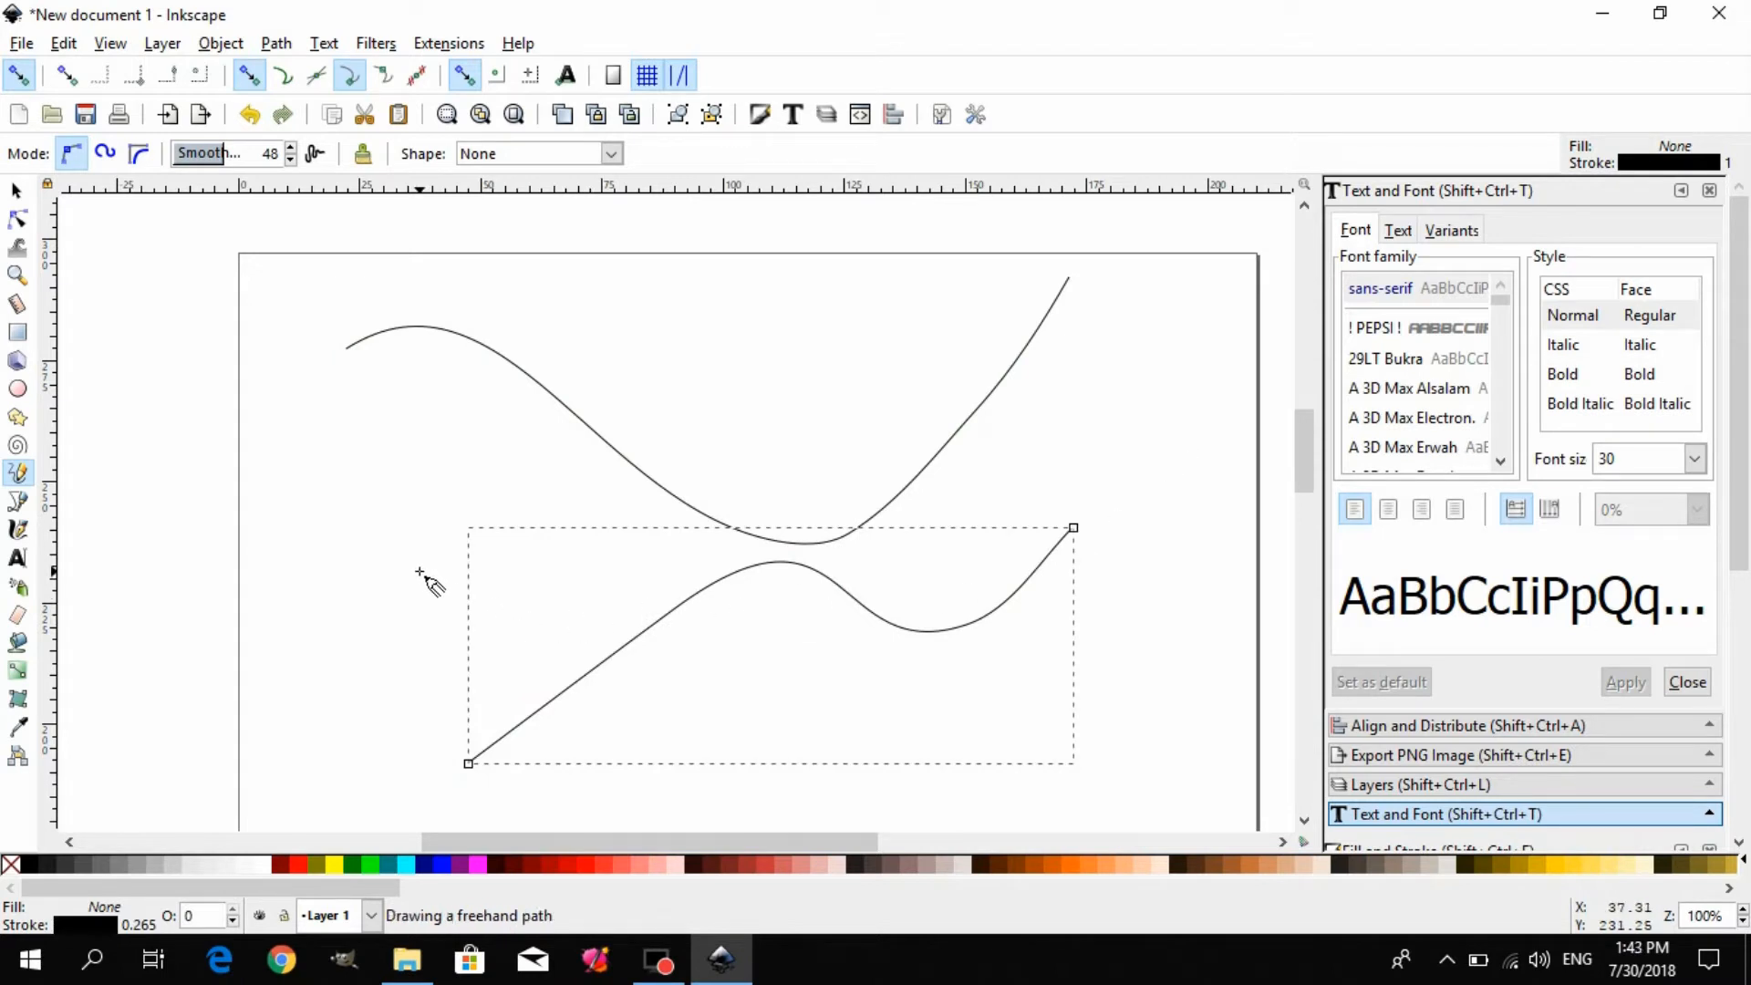
key("ctrl+a")
key("Delete")
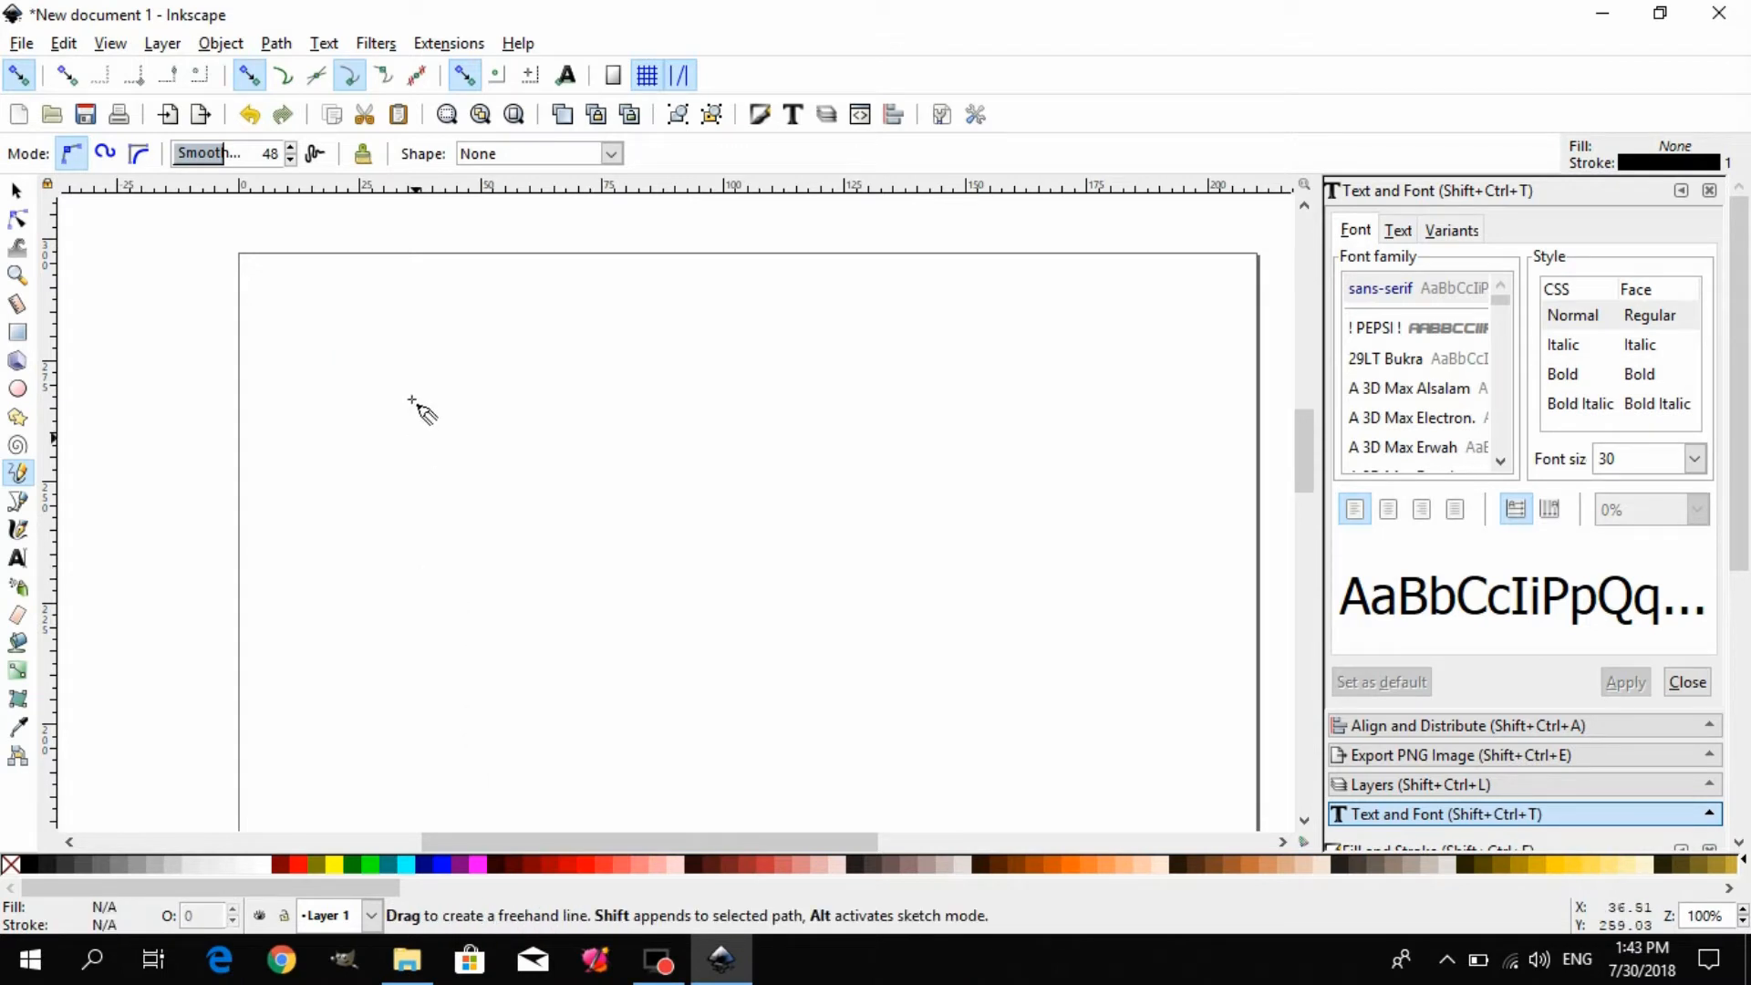
- Draw a trial freehand wave on the page, delete it, and draw a wider one rising at its right end
left_click_drag(383, 356, 919, 385)
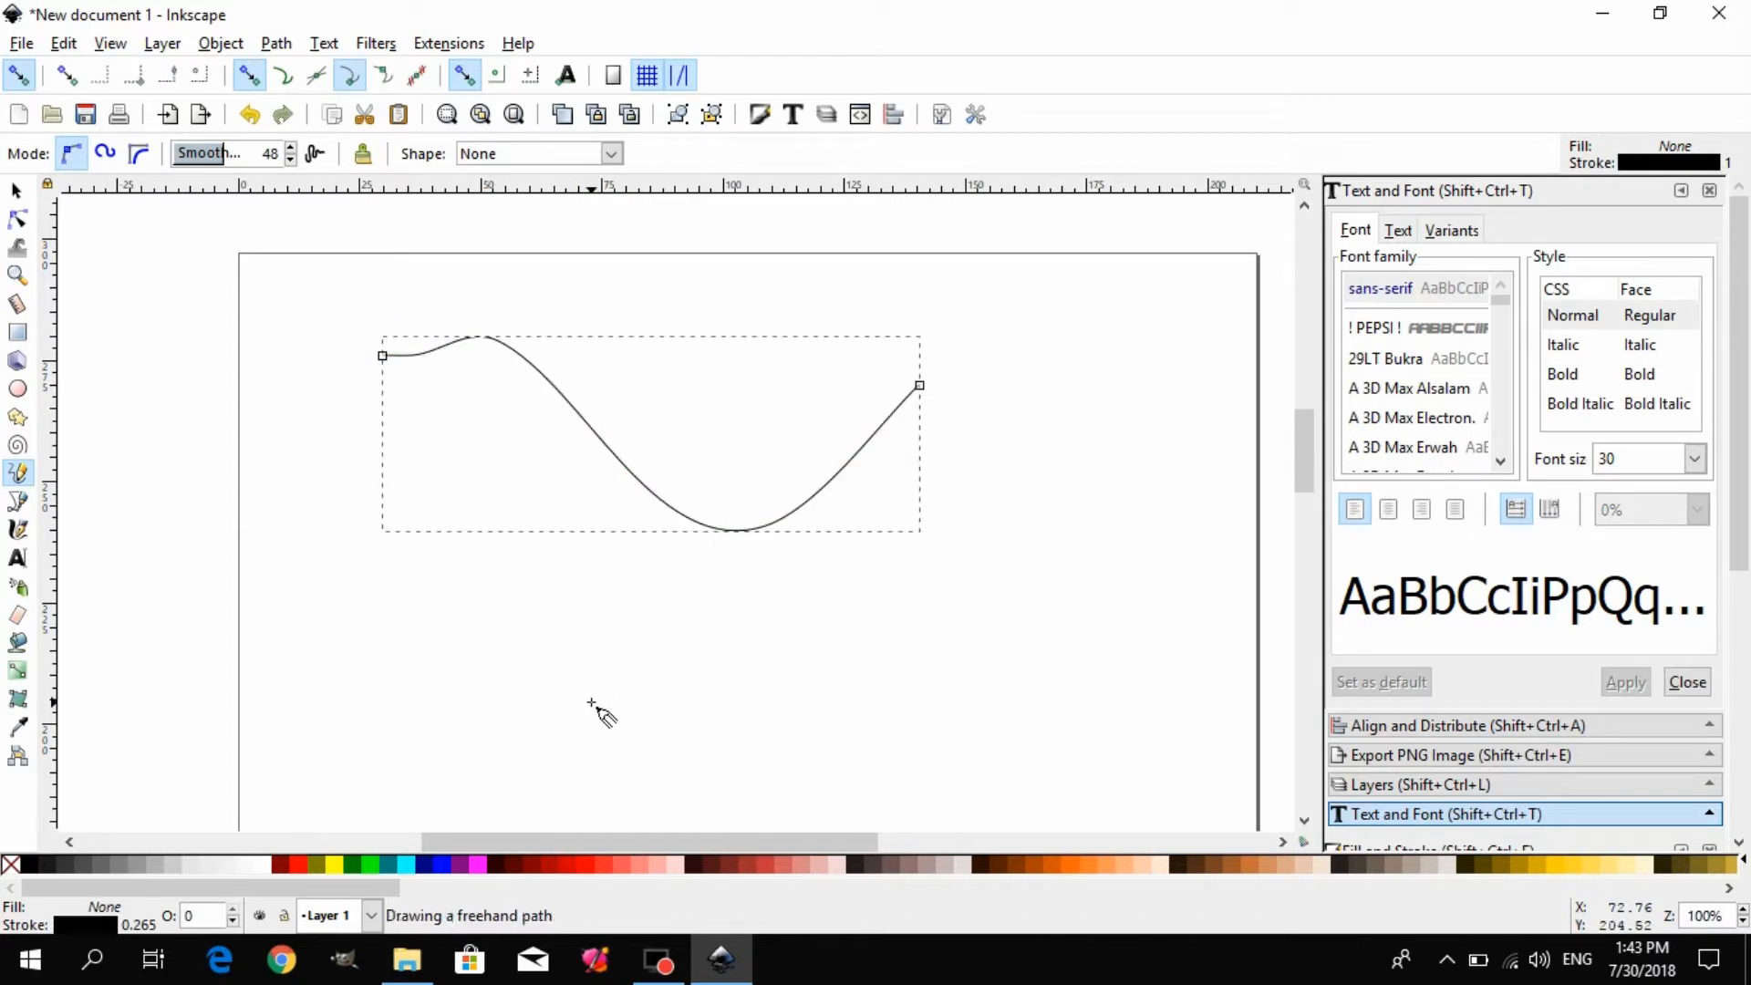
key("Delete")
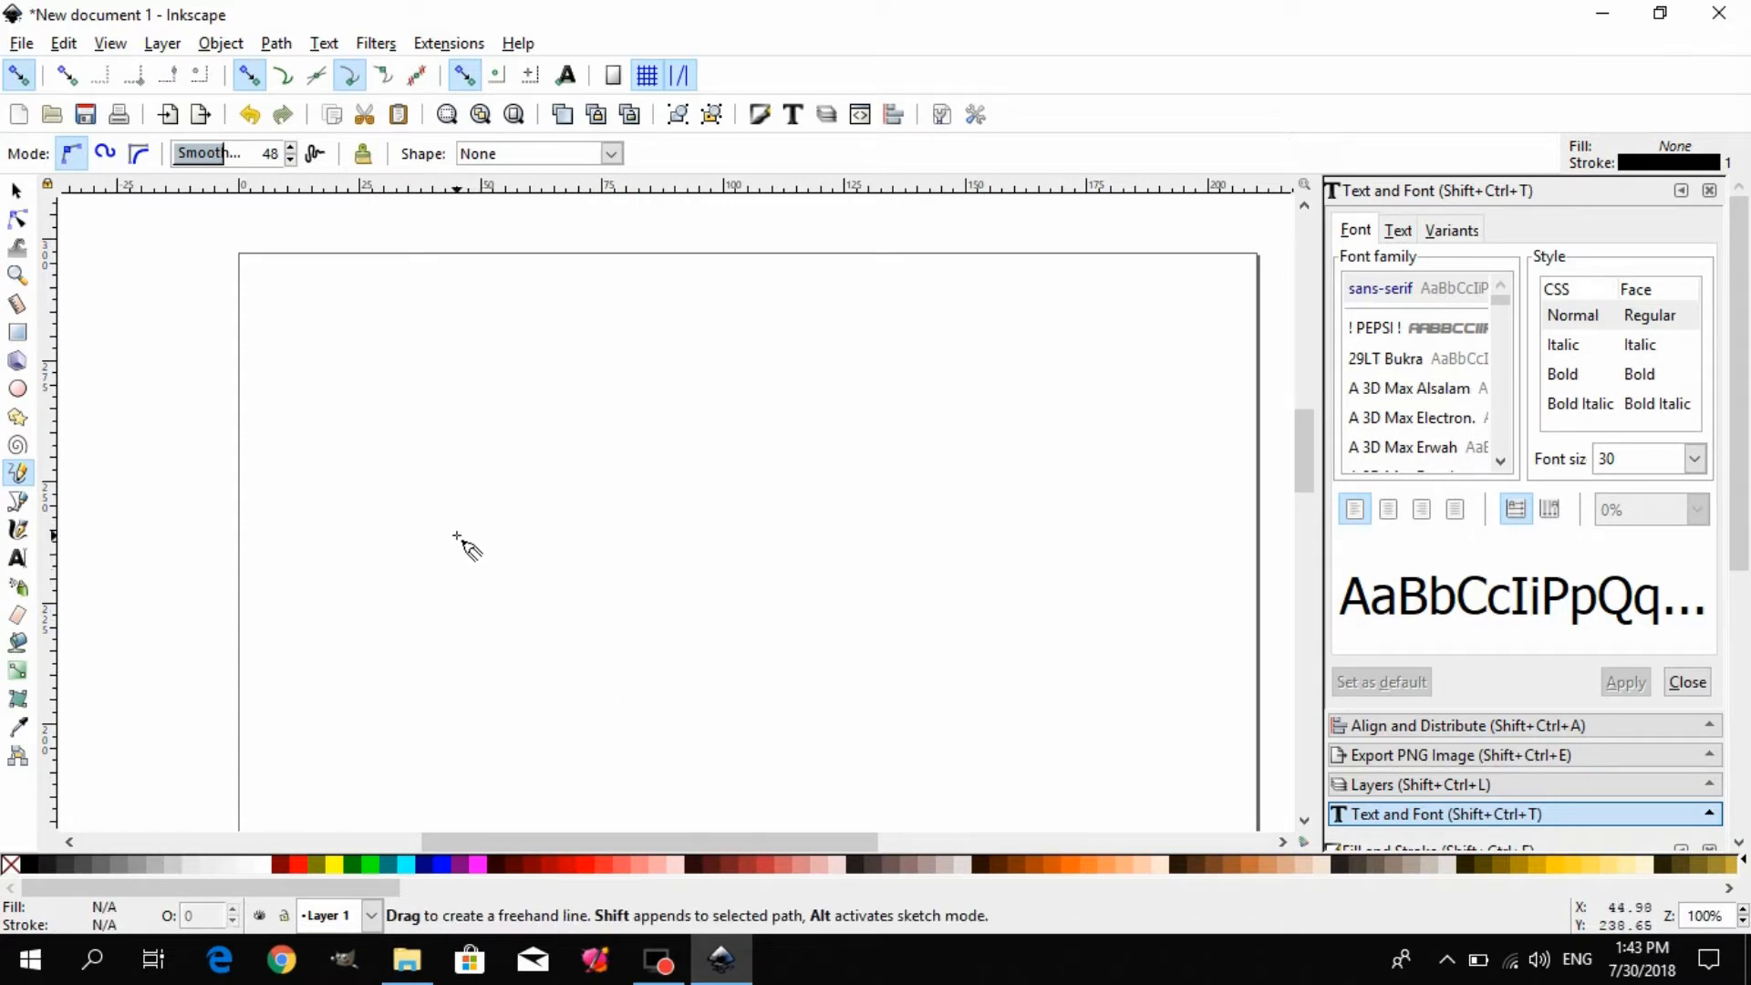
mouse_move(404, 558)
left_mouse_down()
mouse_move(531, 472)
mouse_move(724, 468)
mouse_move(1088, 361)
left_mouse_up()
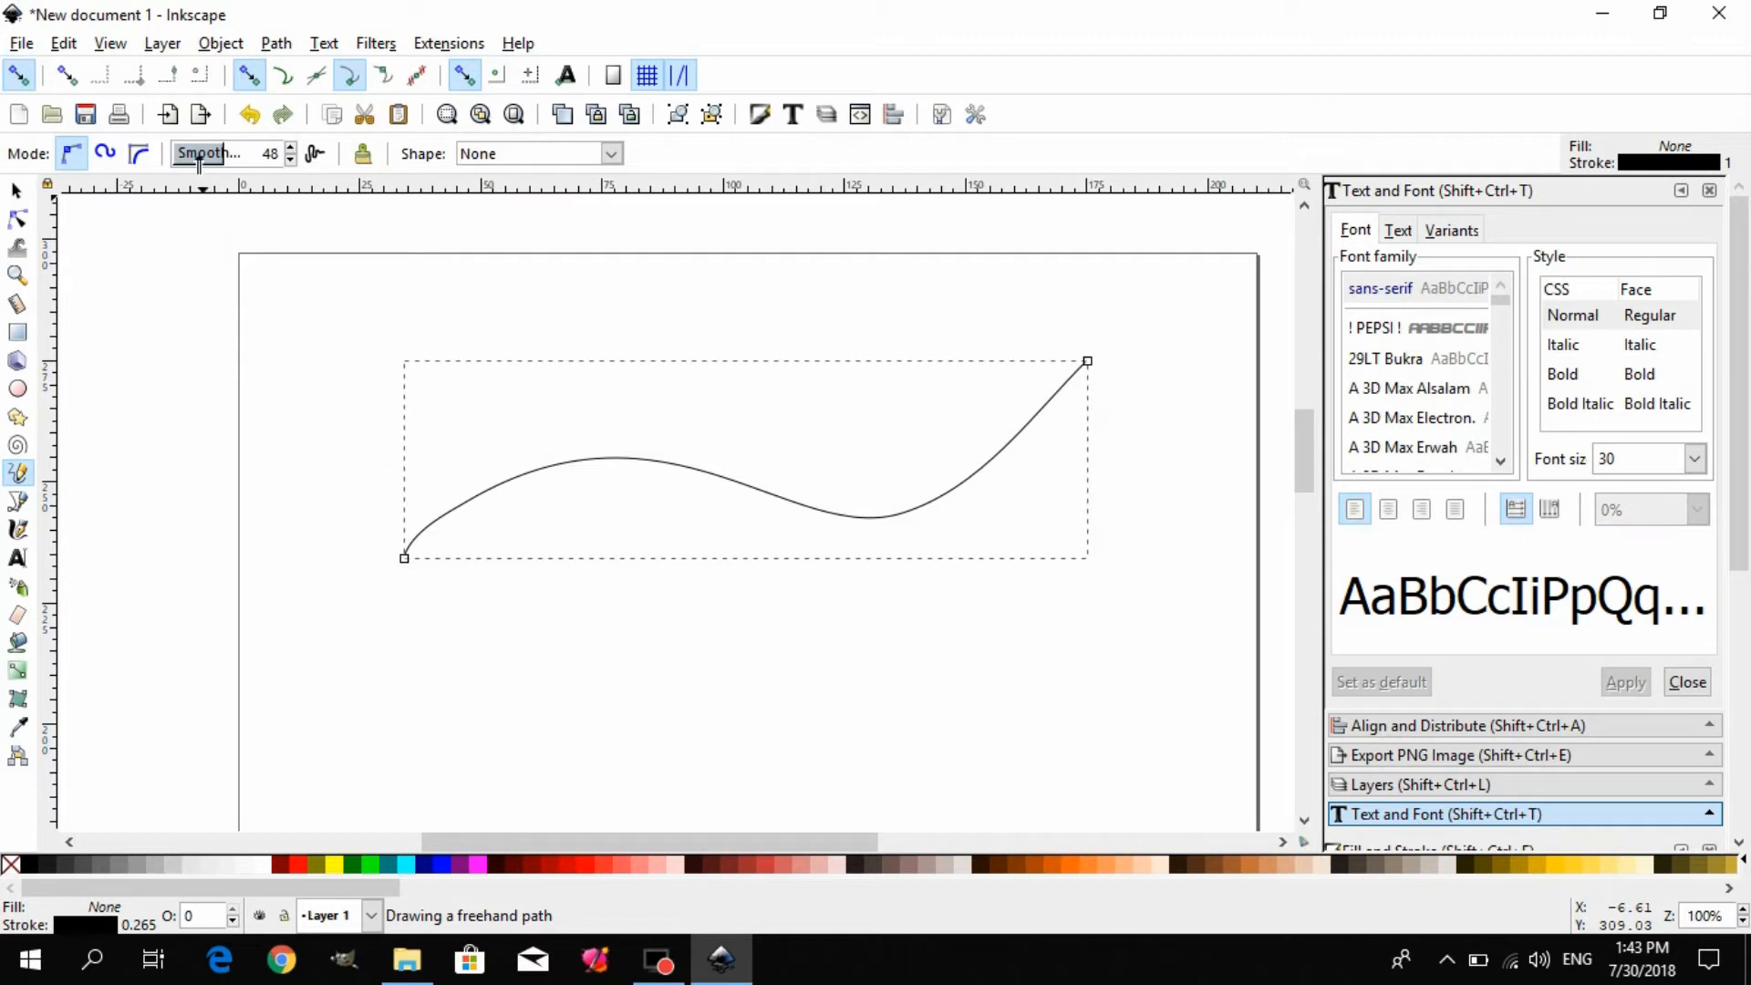
- Set the pencil smoothing to 1 and draw a wavy freehand curve below the existing one
mouse_move(207, 156)
left_mouse_down()
mouse_move(242, 153)
mouse_move(173, 153)
left_mouse_up()
scroll(465, 594, "down", 4)
left_click(328, 526)
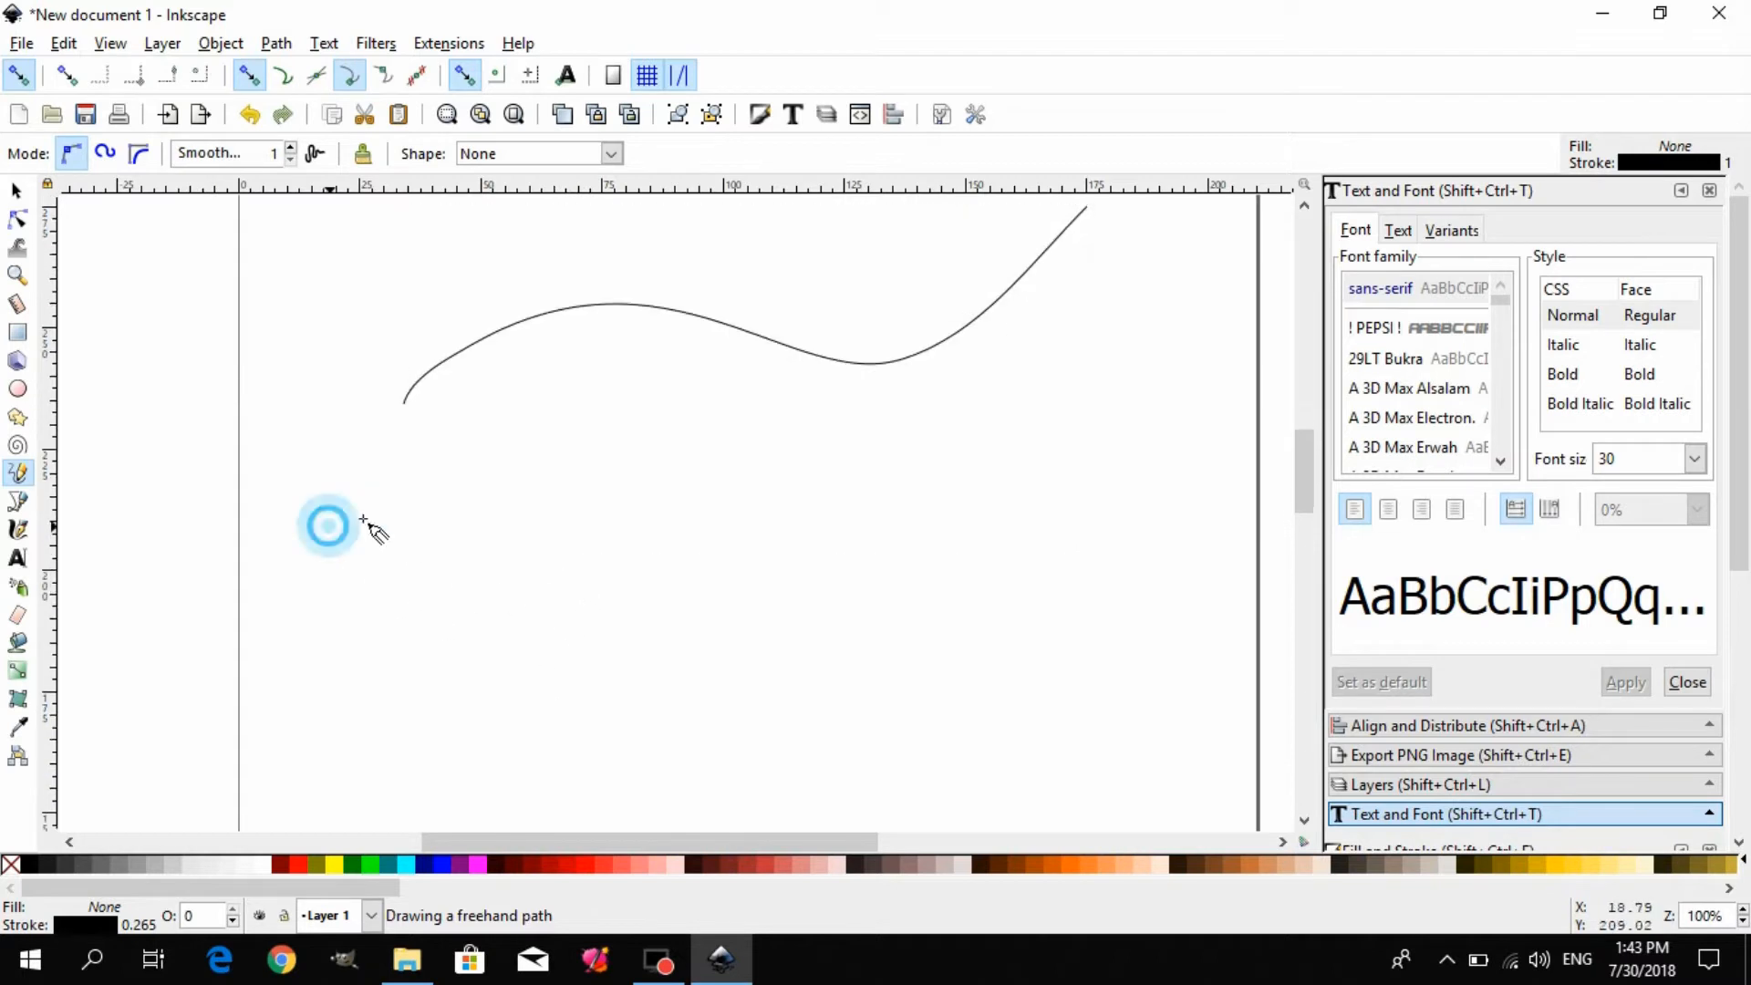
left_click_drag(328, 521, 1044, 510)
scroll(379, 579, "down", 1)
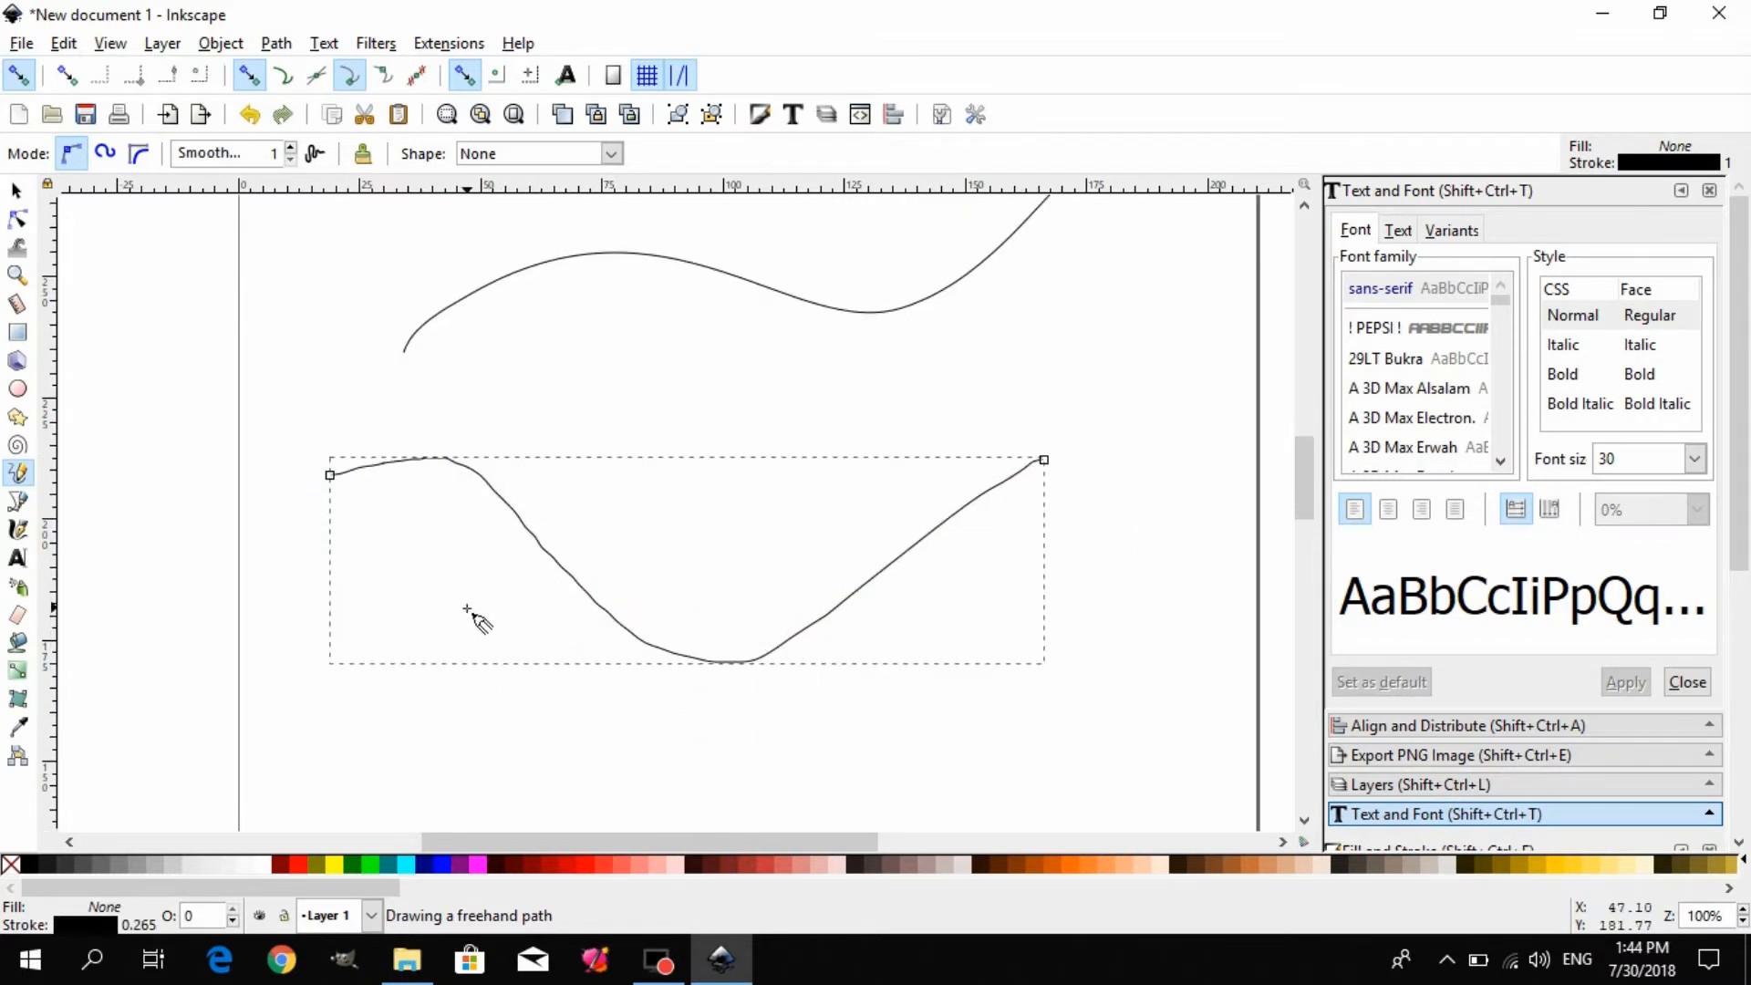
- Set the pencil smoothing to 56 and draw a third wavy curve beneath the previous two
scroll(739, 453, "up", 2)
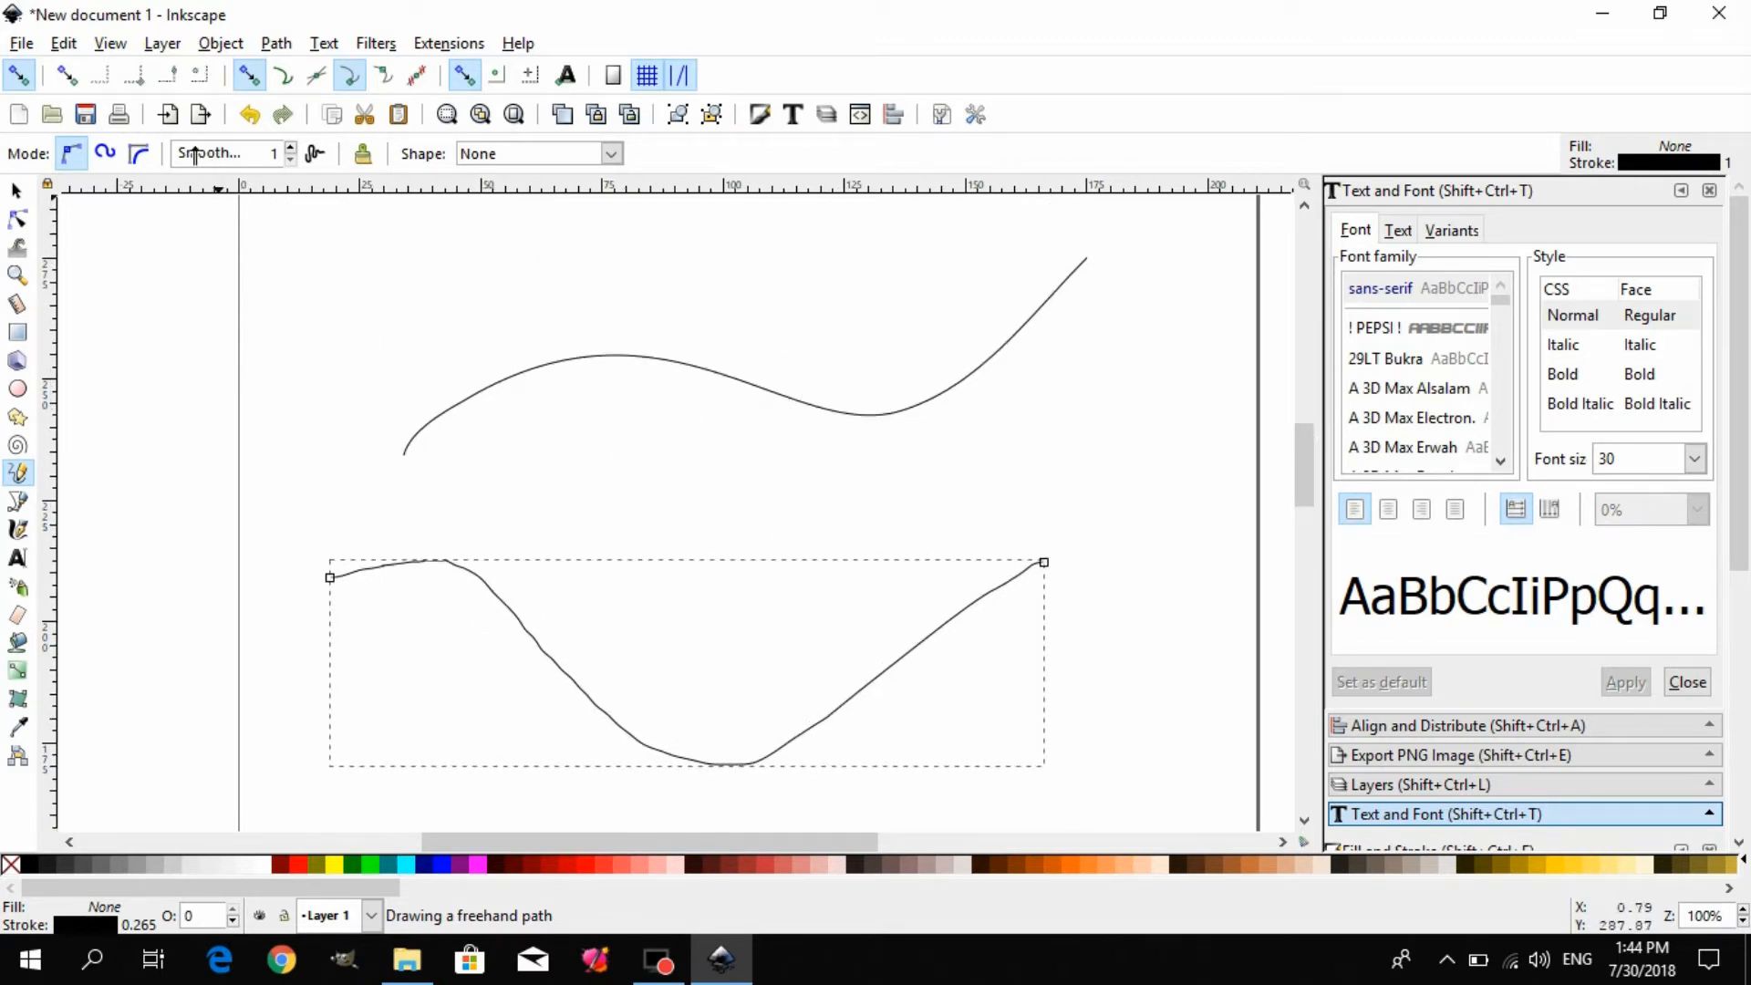
left_click_drag(208, 153, 239, 153)
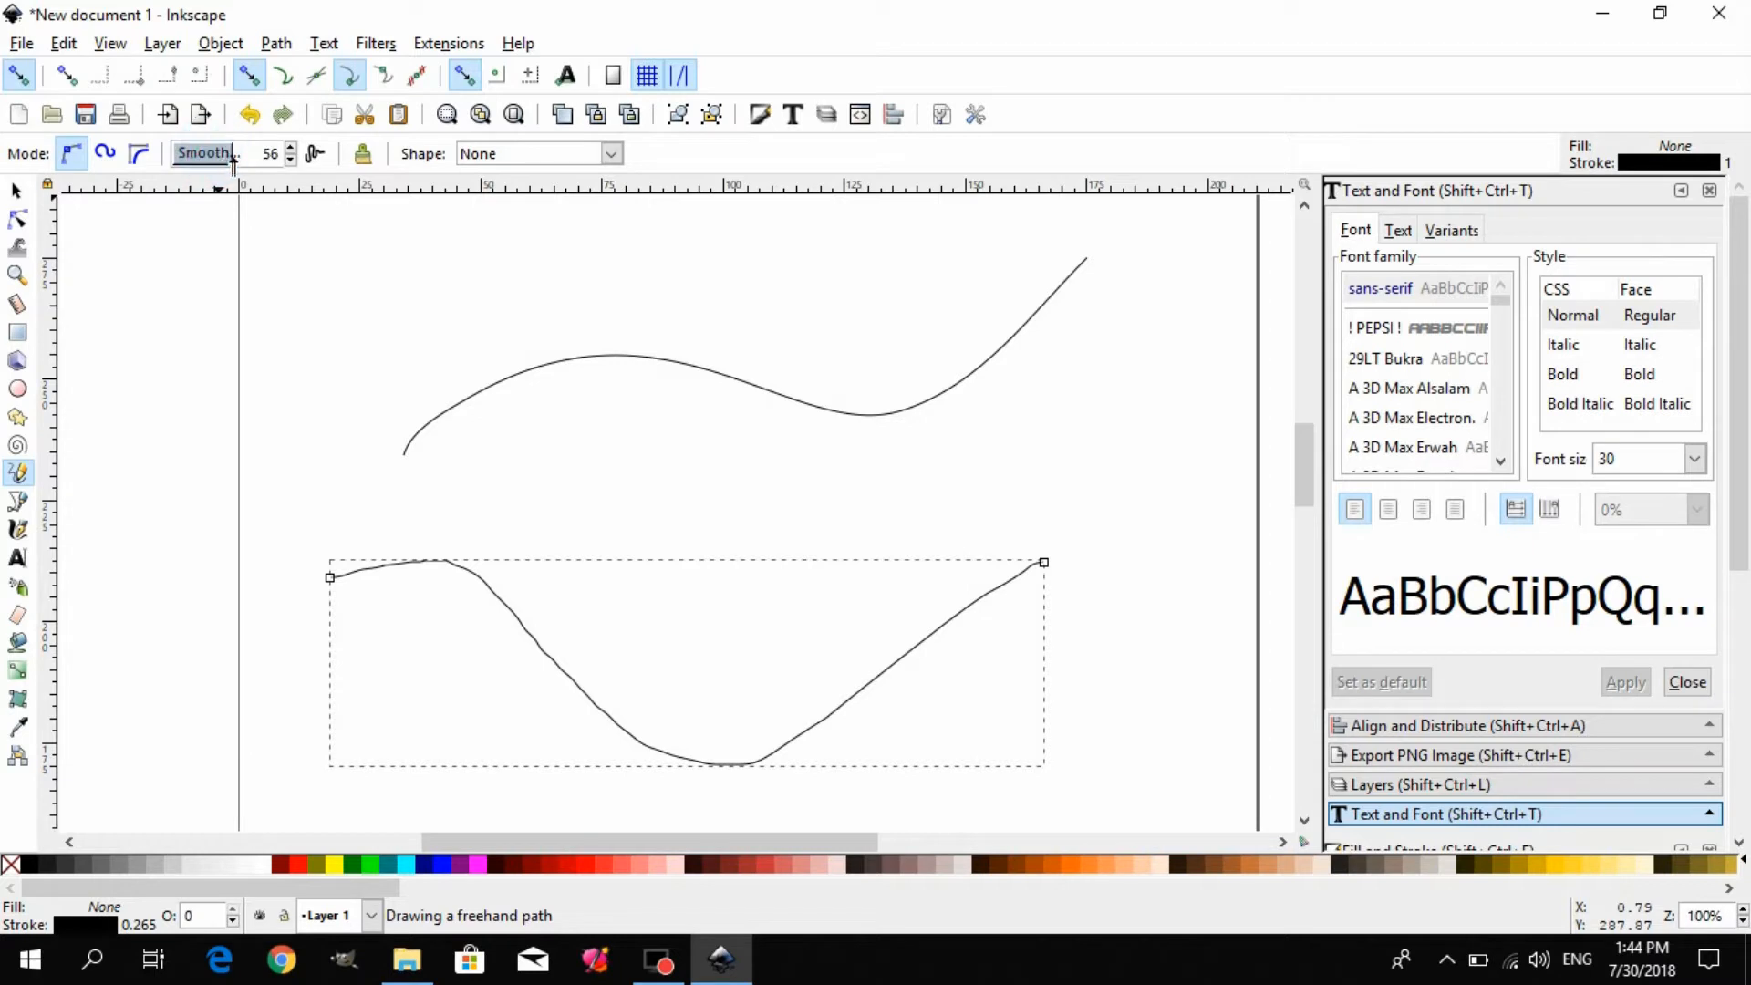
scroll(332, 394, "down", 2)
scroll(438, 565, "down", 4)
mouse_move(304, 588)
left_mouse_down()
mouse_move(346, 570)
mouse_move(921, 649)
mouse_move(1120, 375)
left_mouse_up()
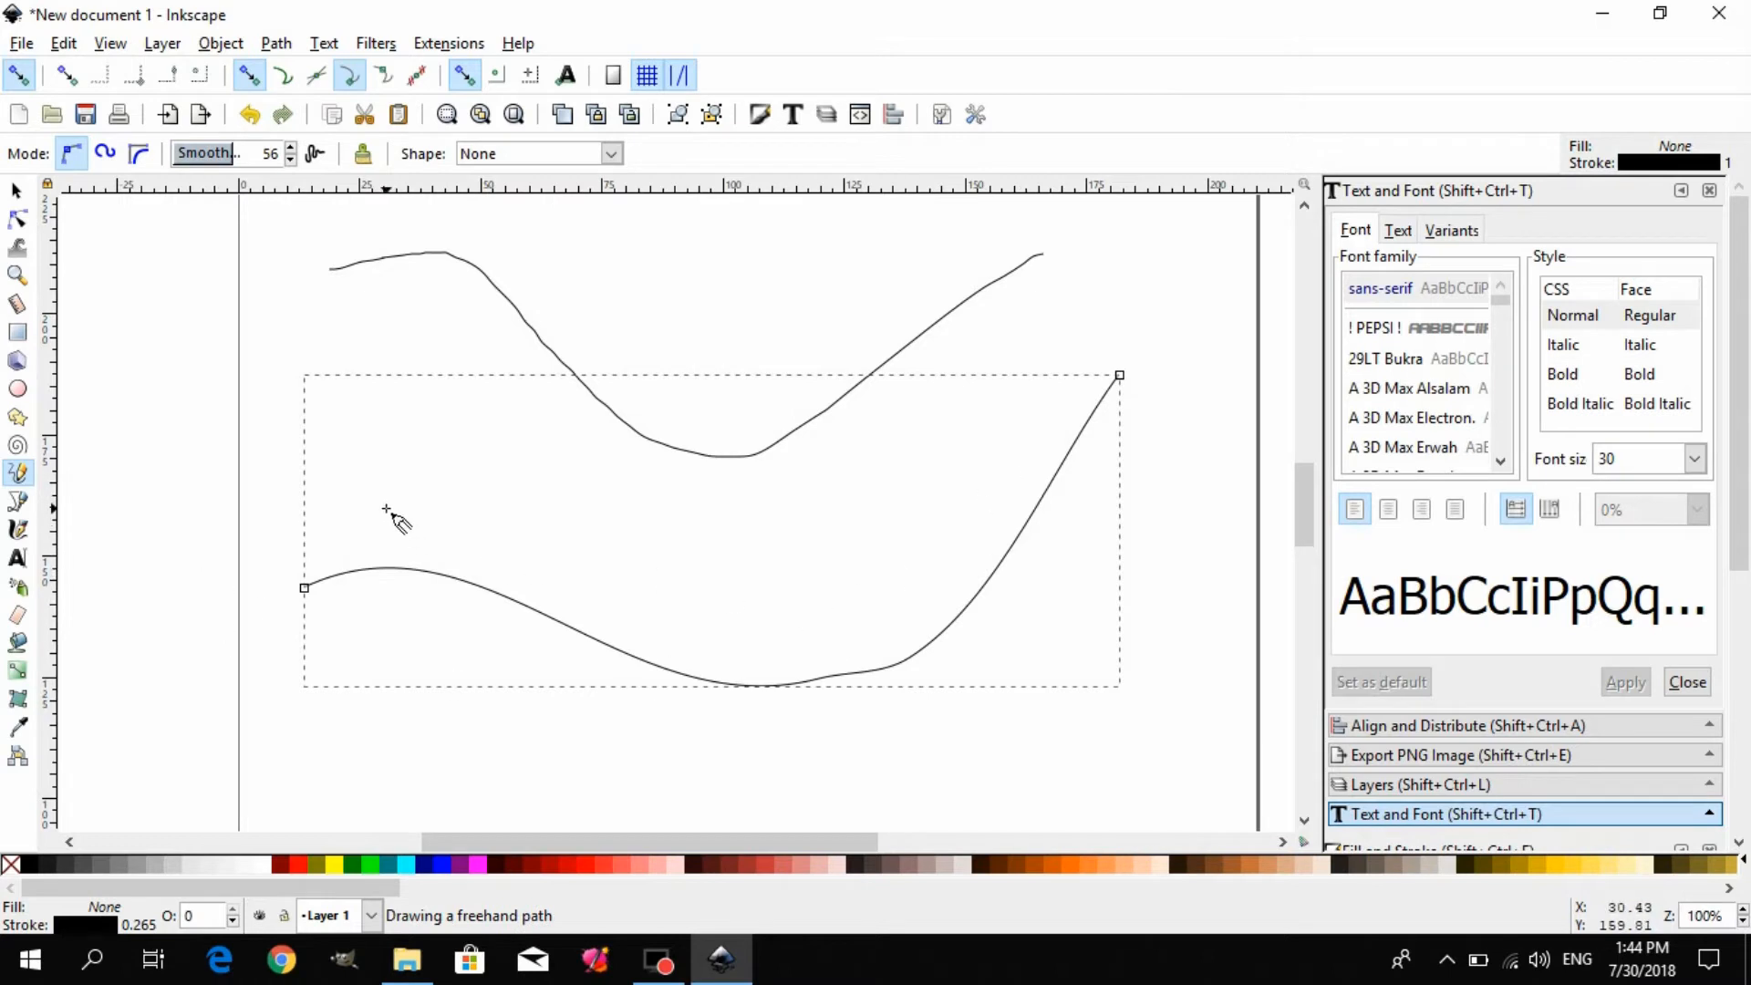
- Set the pencil smoothing to 100 and draw a fourth wavy curve near the lower end of the page
scroll(567, 599, "down", 3)
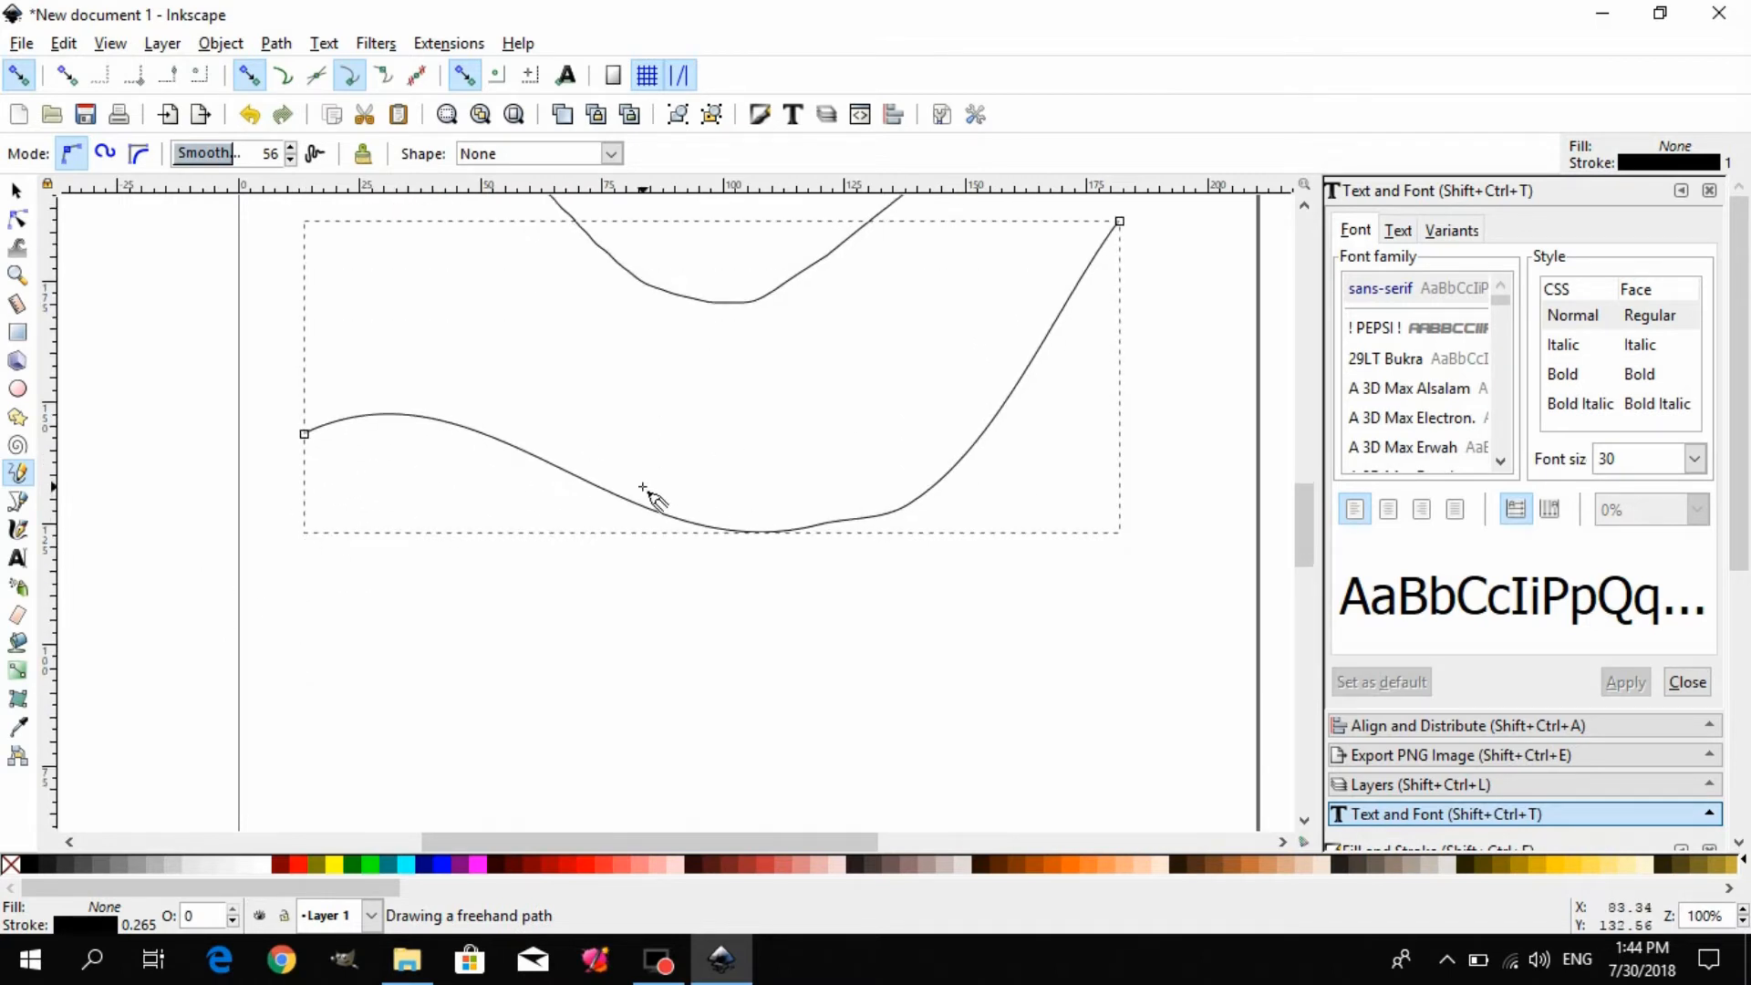
scroll(675, 487, "up", 2)
left_click_drag(235, 157, 262, 157)
scroll(392, 380, "down", 6)
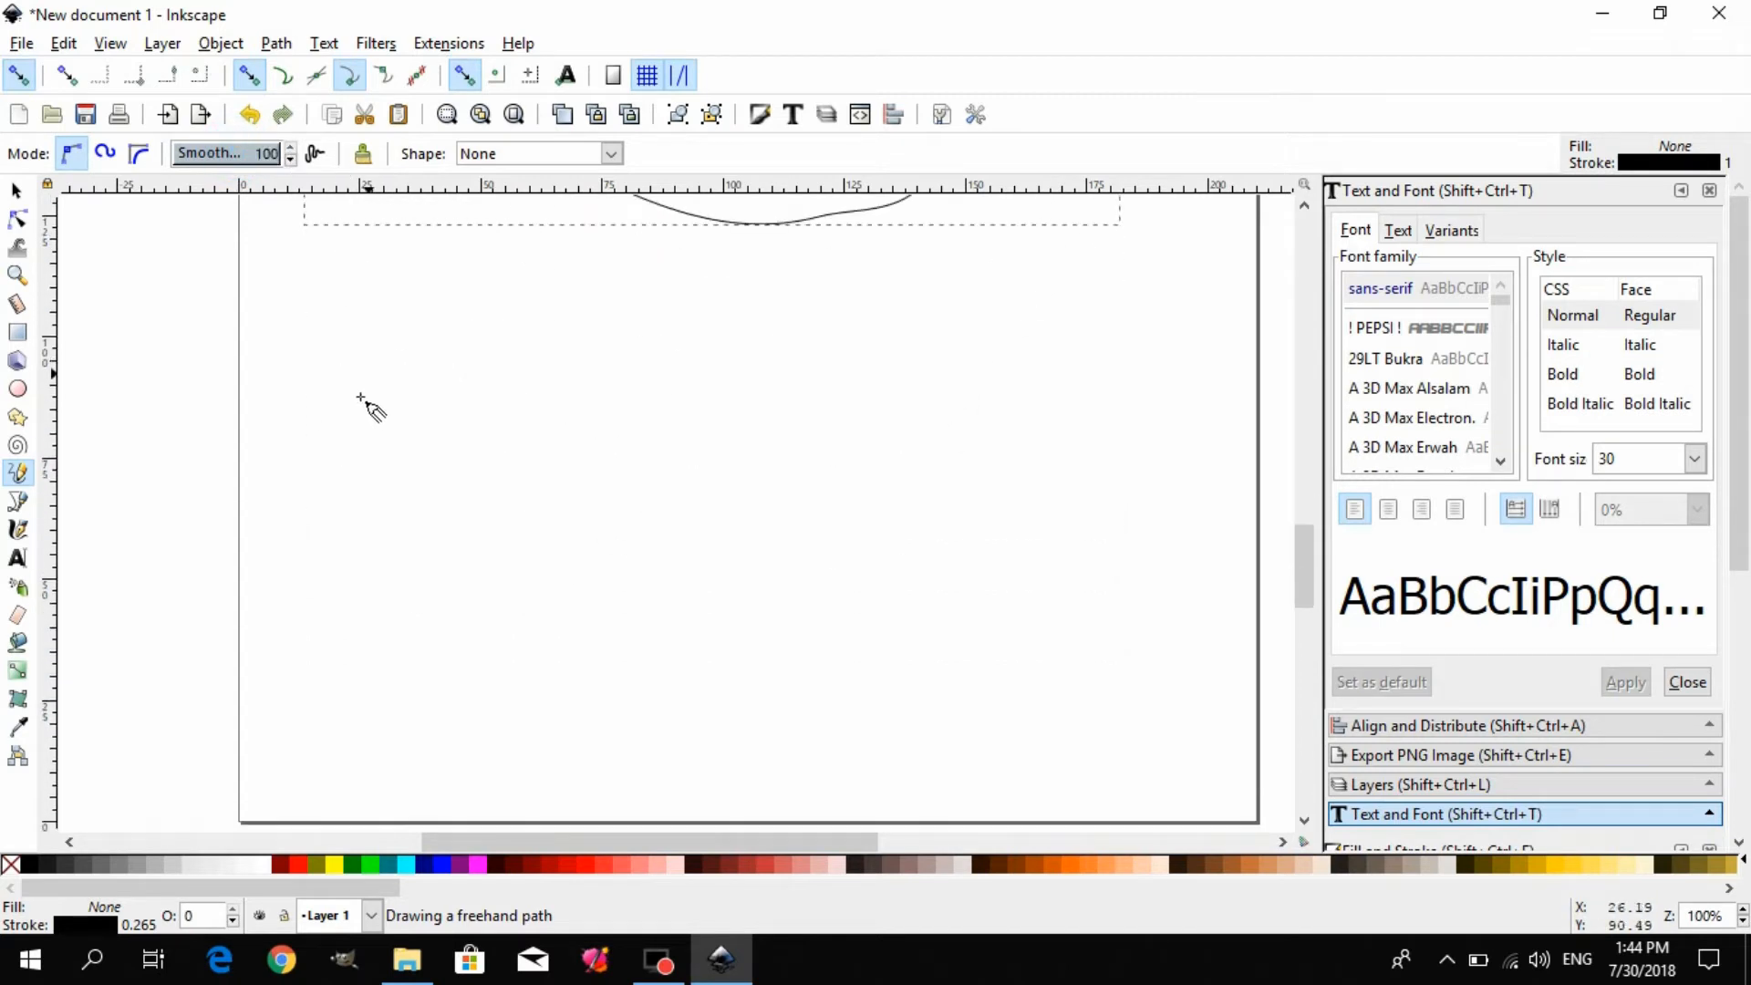
mouse_move(322, 406)
left_mouse_down()
mouse_move(836, 635)
mouse_move(1140, 307)
left_mouse_up()
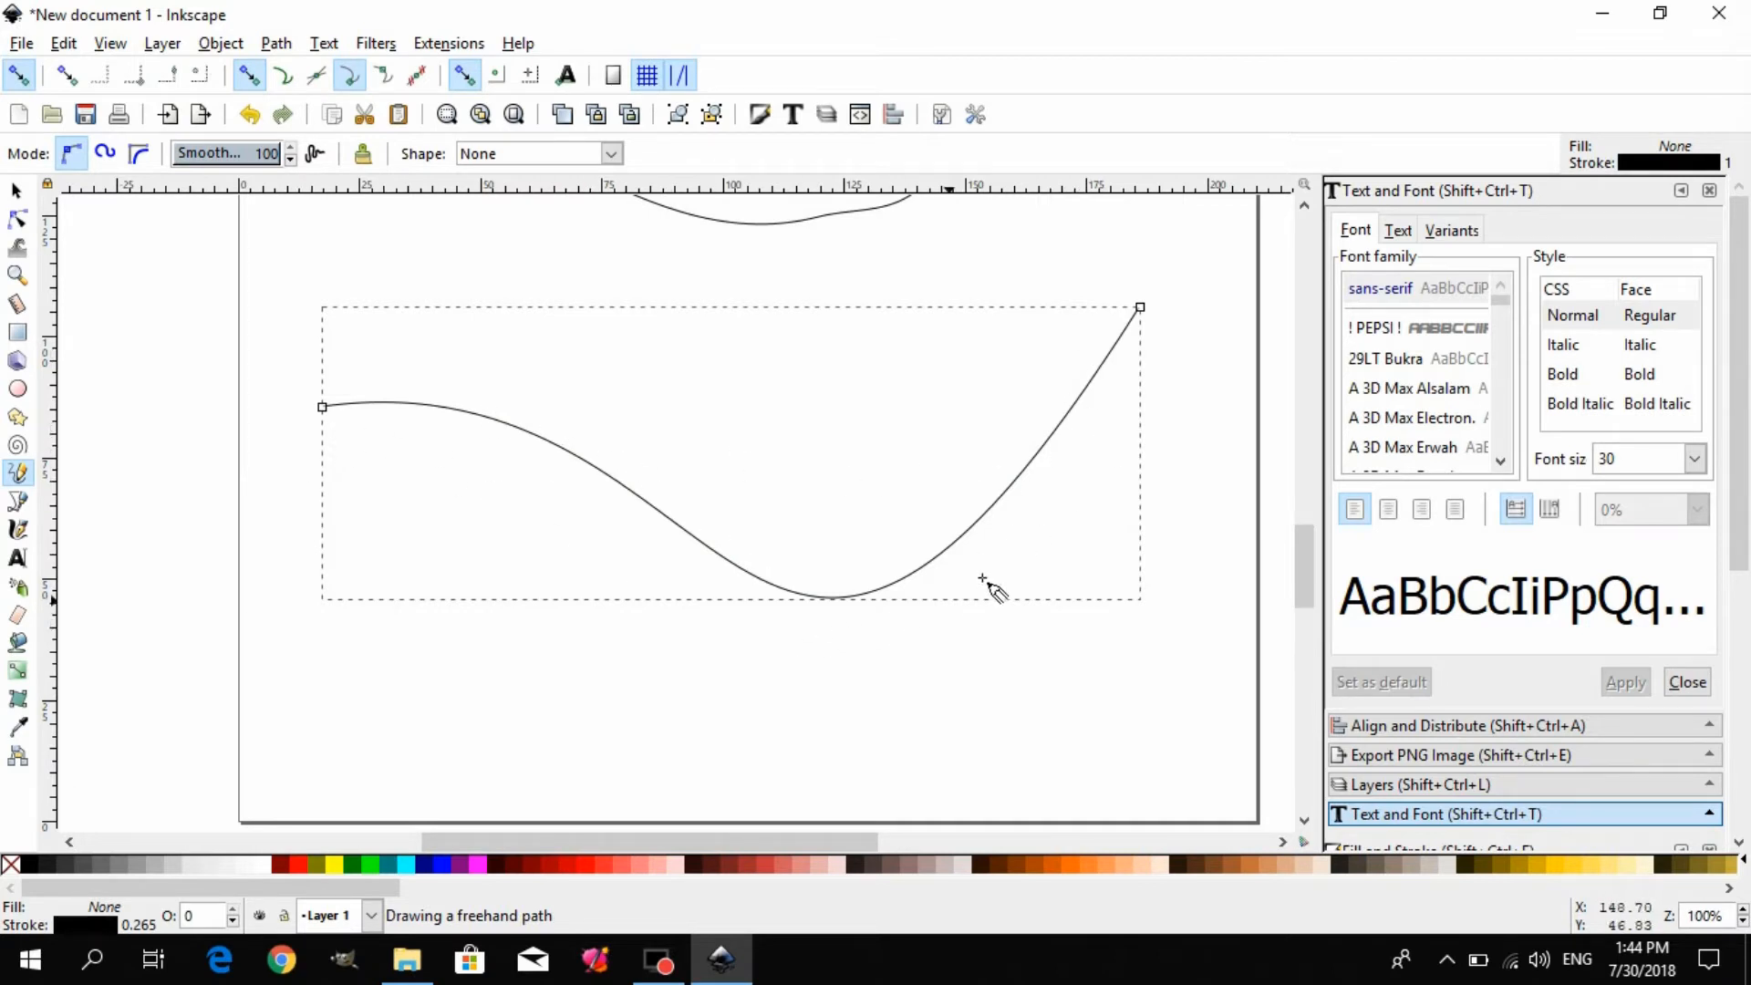
- Compare the shapes of the four curves drawn with different smoothing values
scroll(496, 477, "up", 6)
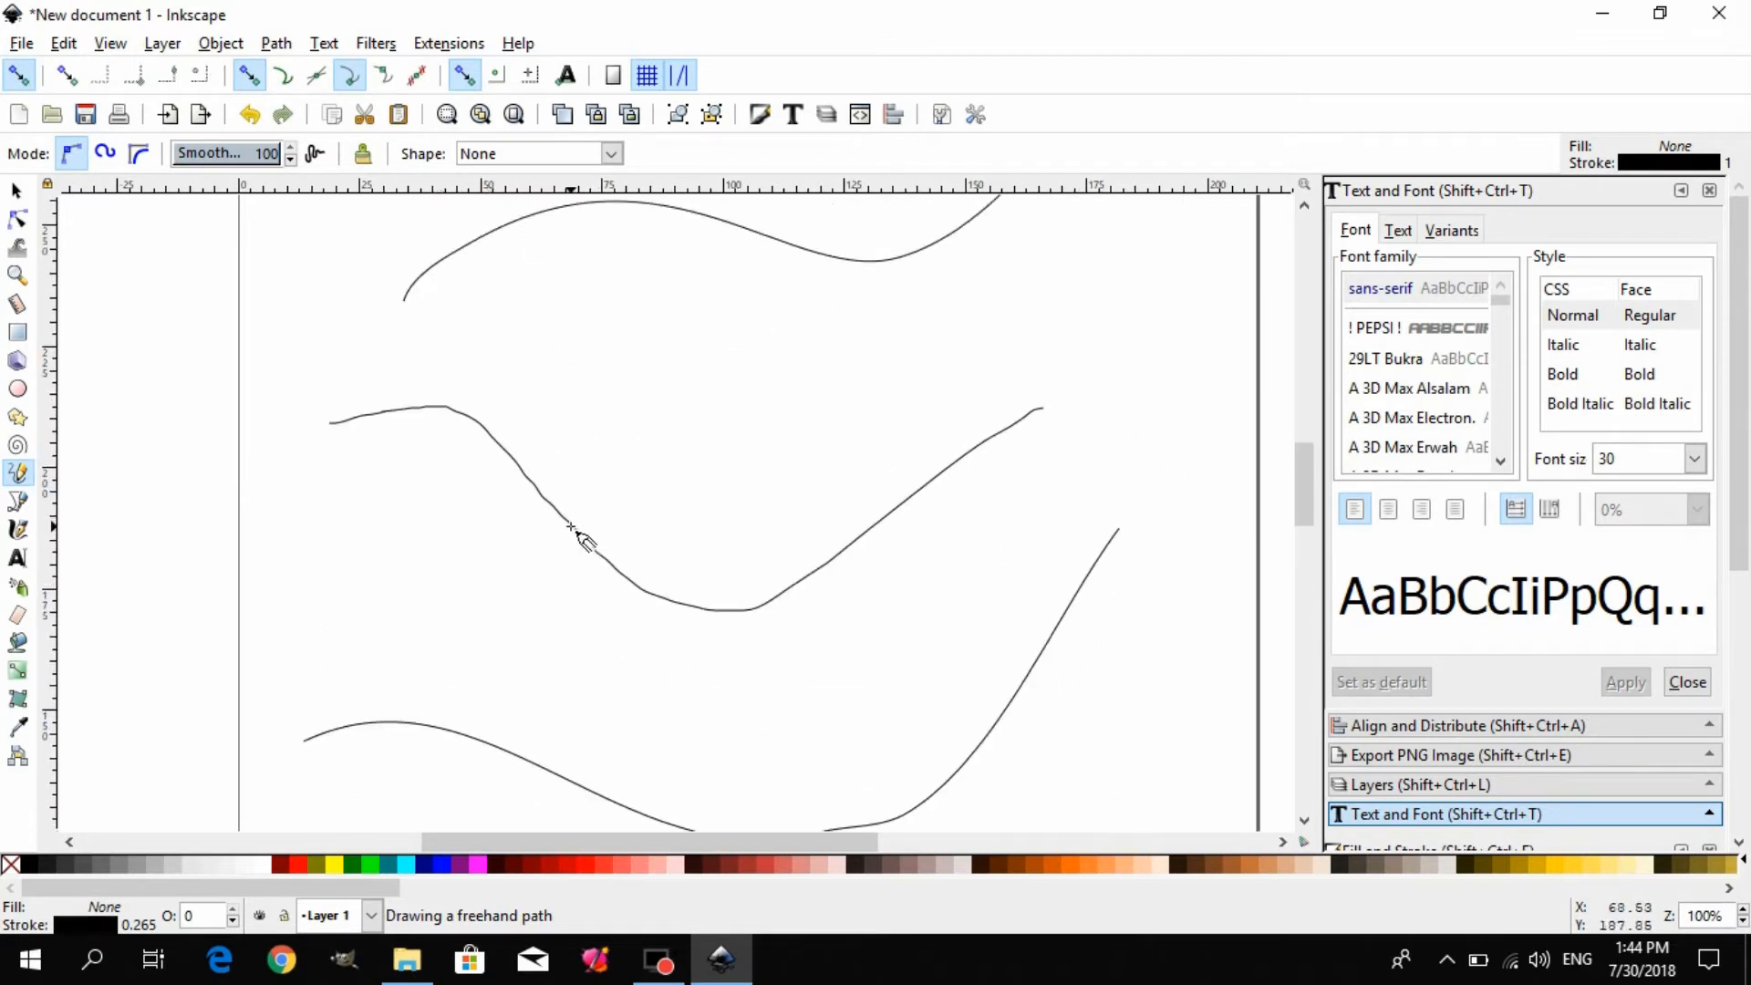
scroll(571, 526, "up", 2)
scroll(649, 453, "down", 9)
scroll(651, 429, "up", 9)
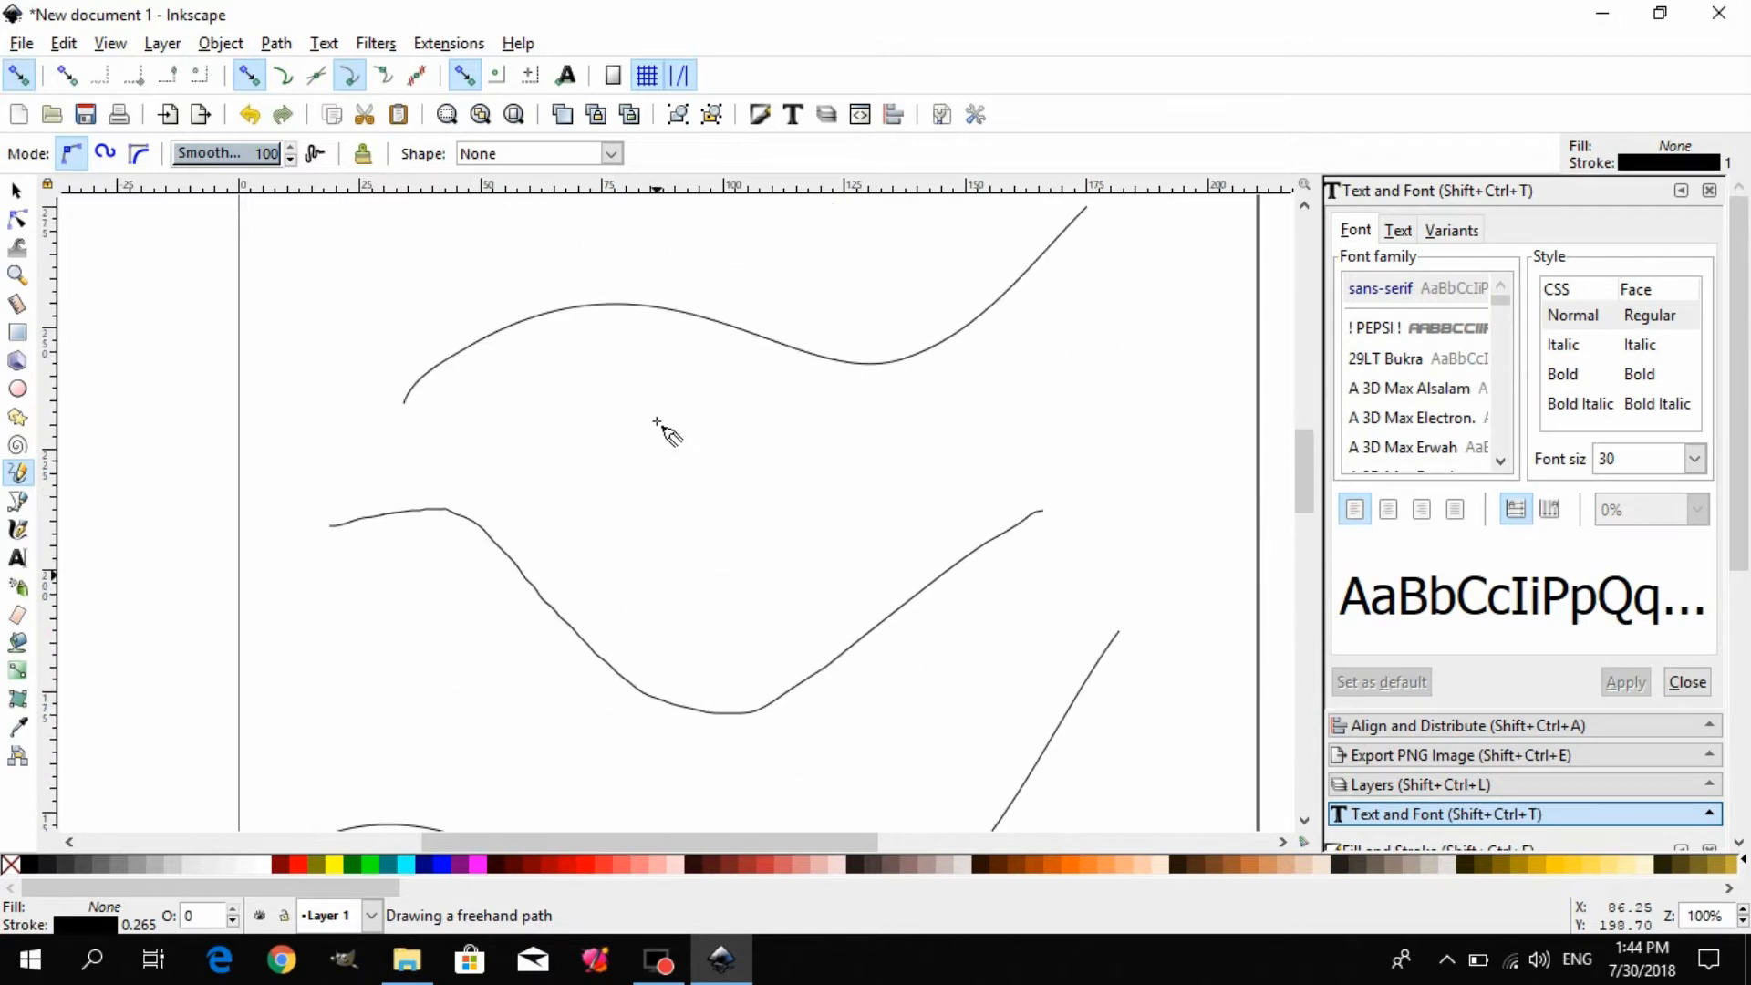
scroll(668, 431, "down", 8)
scroll(666, 419, "up", 8)
scroll(647, 411, "down", 8)
- Select all the freehand curves on the page and delete them
key("ctrl+a")
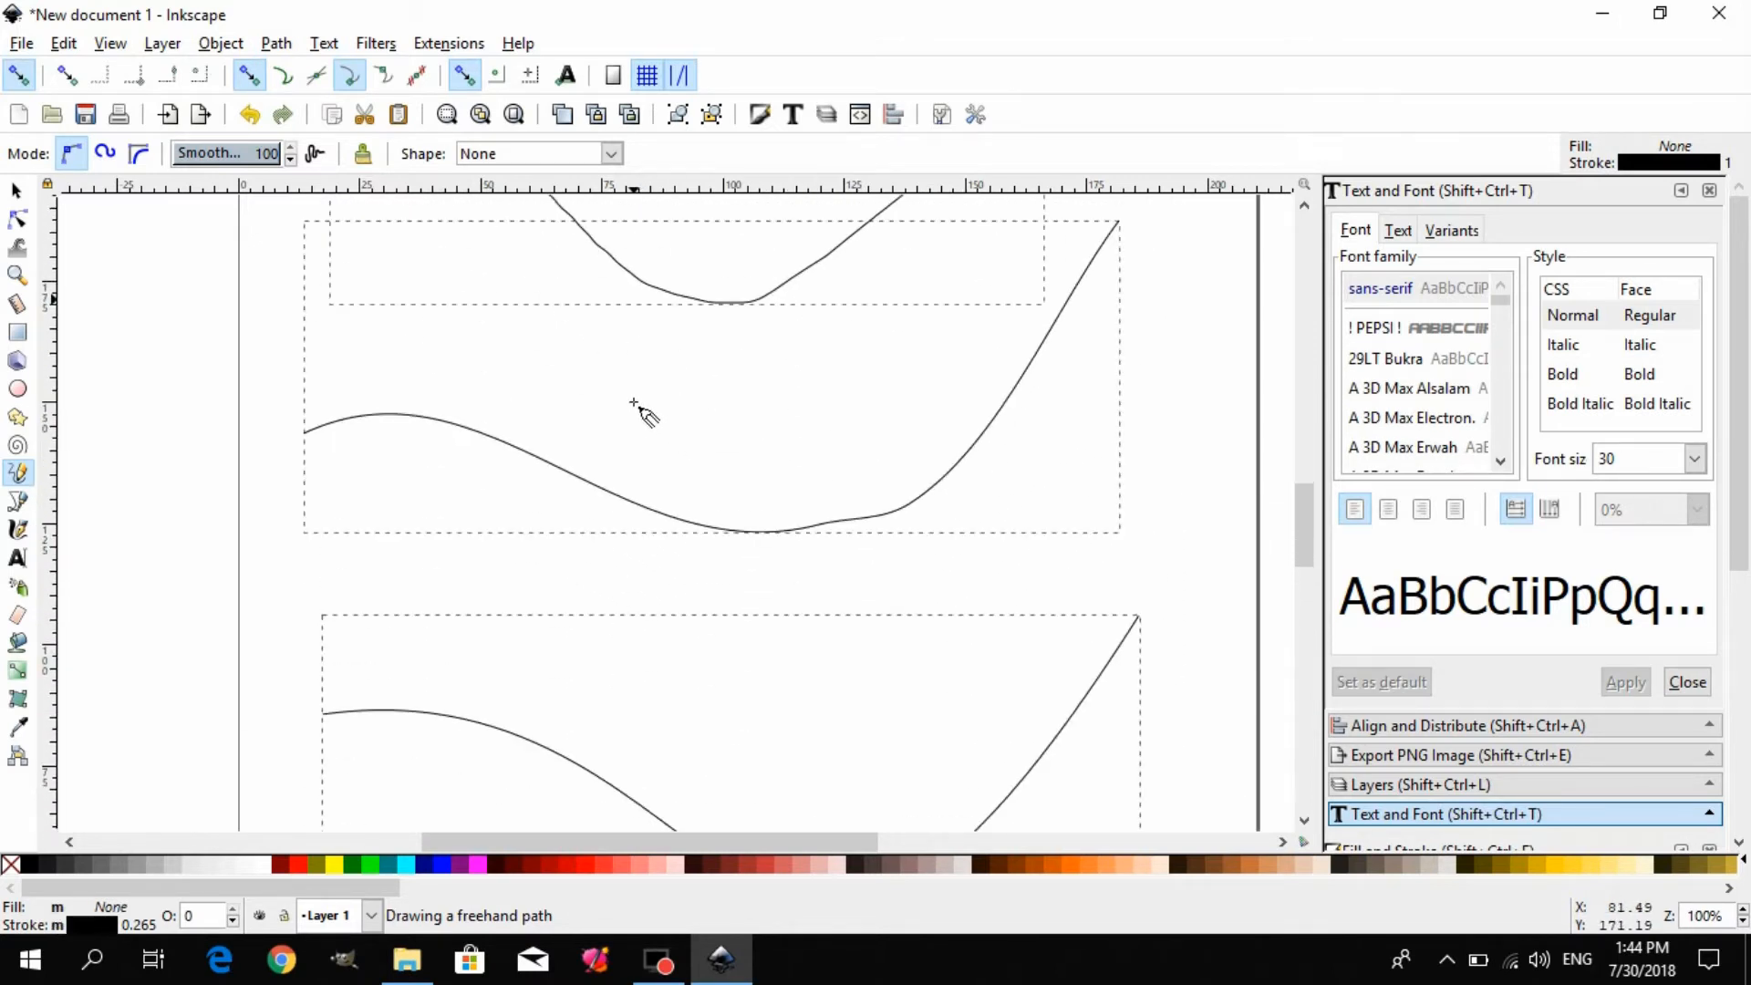
key("Delete")
scroll(604, 418, "up", 10)
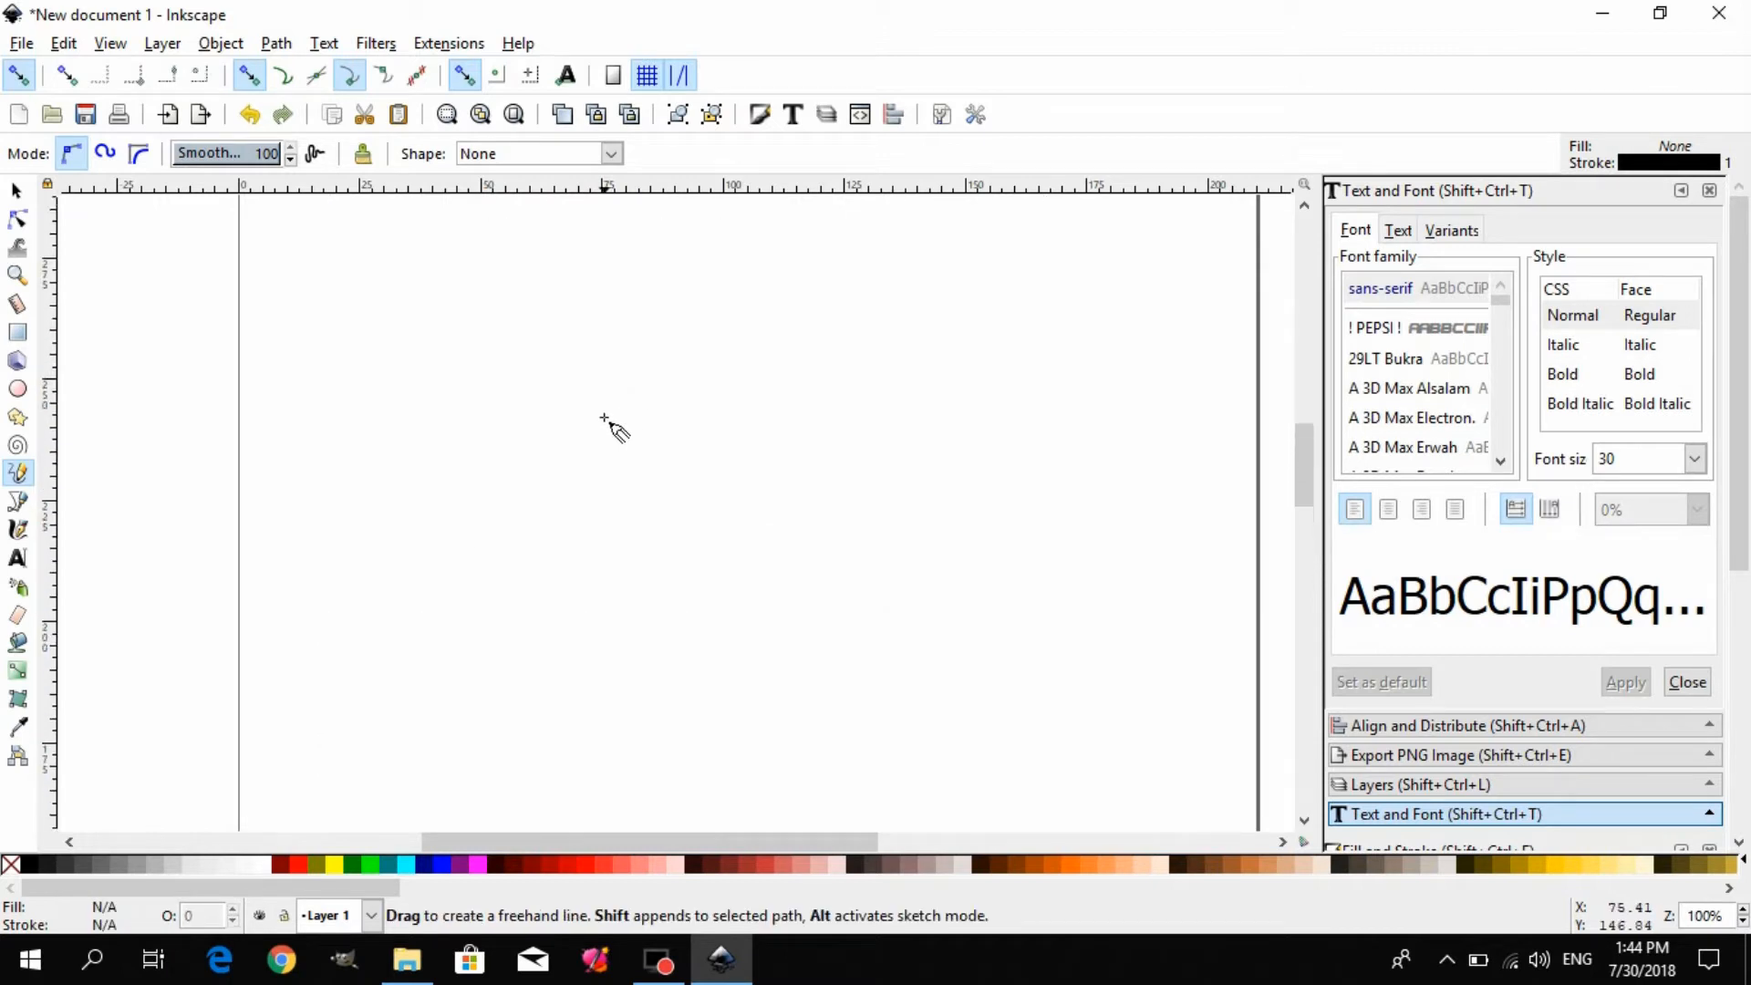
- Switch the pencil to Spiro path mode and draw three long freehand strokes on the upper part of the page
left_click(105, 153)
scroll(501, 492, "up", 7)
mouse_move(358, 364)
left_mouse_down()
mouse_move(543, 354)
mouse_move(1036, 502)
left_mouse_up()
left_click_drag(443, 651, 947, 631)
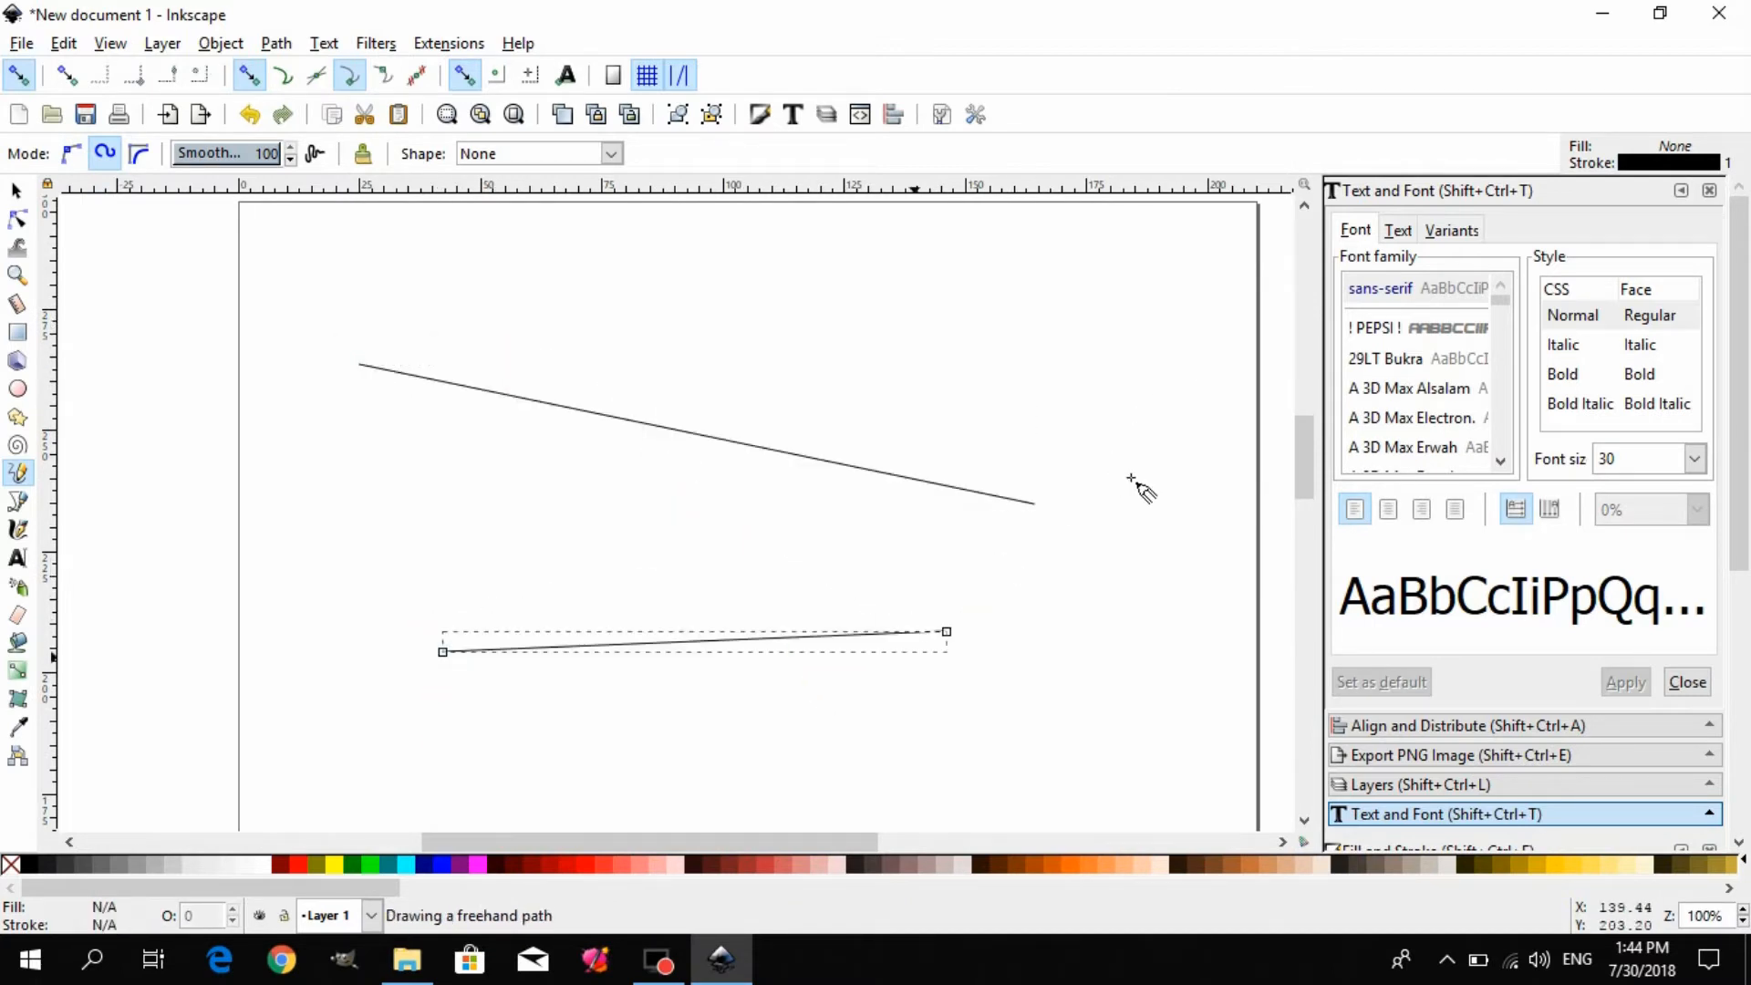
left_click_drag(412, 582, 943, 359)
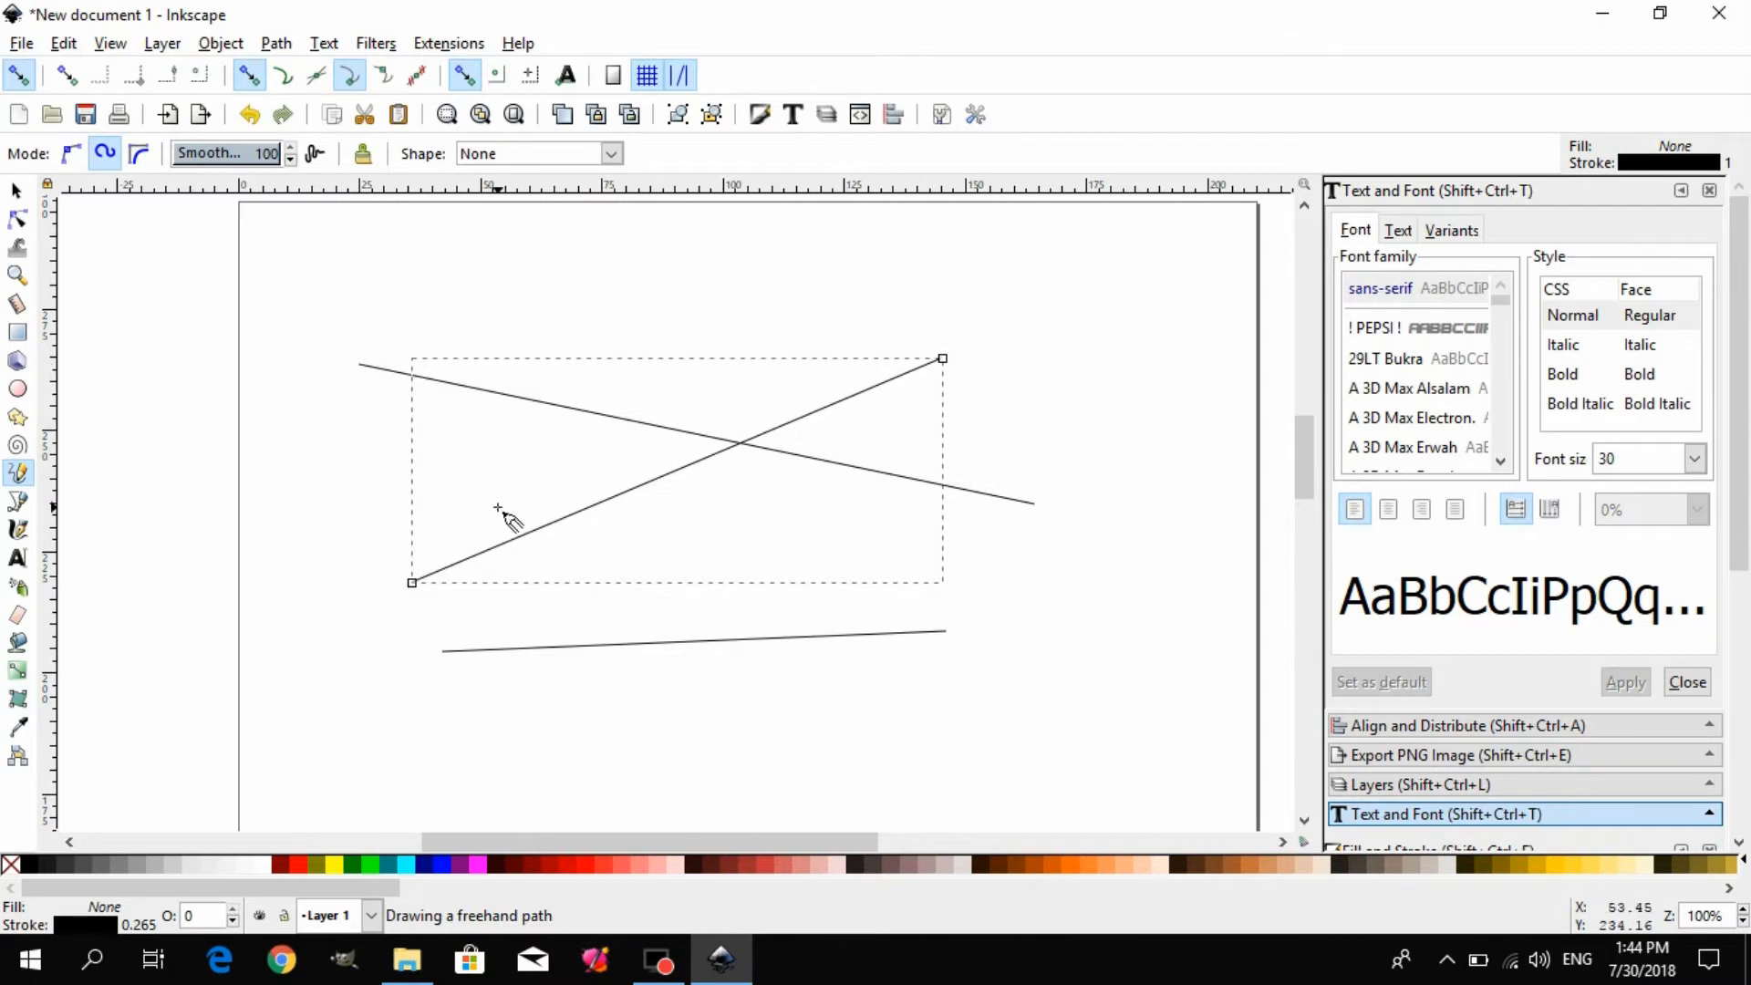
- Set the pencil smoothing to 34 and draw three wavy Spiro curves below the straight lines
left_click(210, 155)
scroll(273, 383, "down", 8)
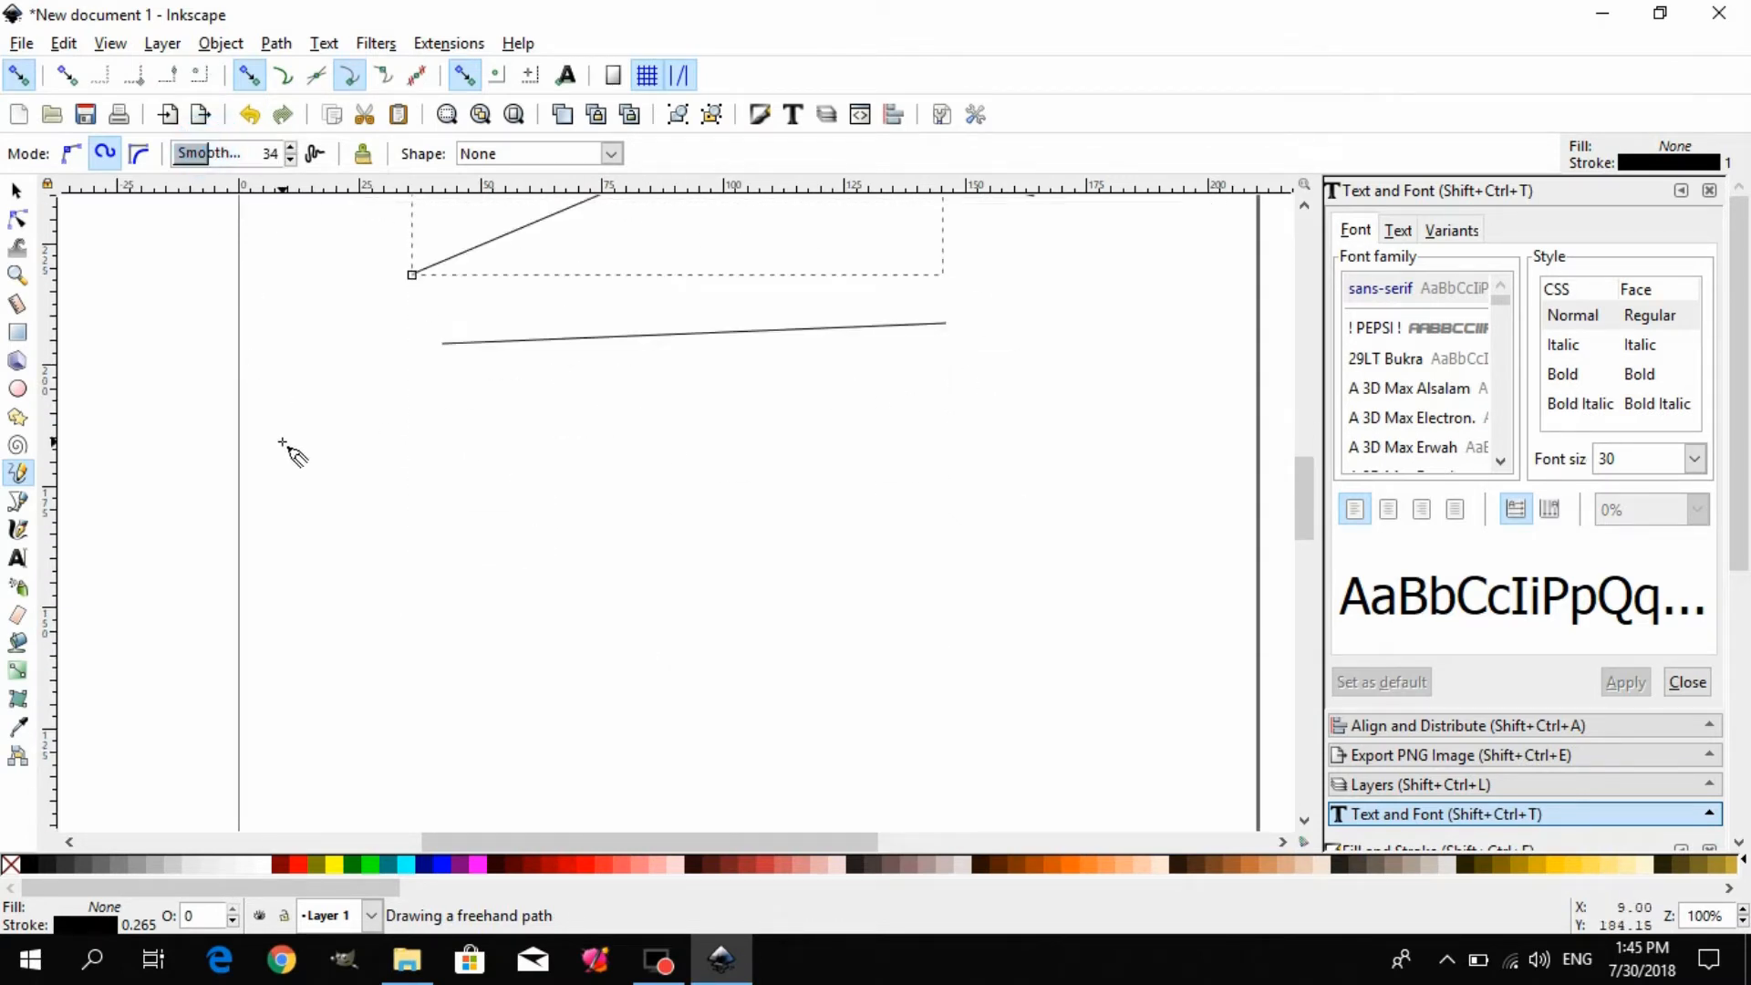
mouse_move(301, 465)
left_mouse_down()
mouse_move(570, 507)
mouse_move(1065, 446)
left_mouse_up()
scroll(520, 586, "down", 10)
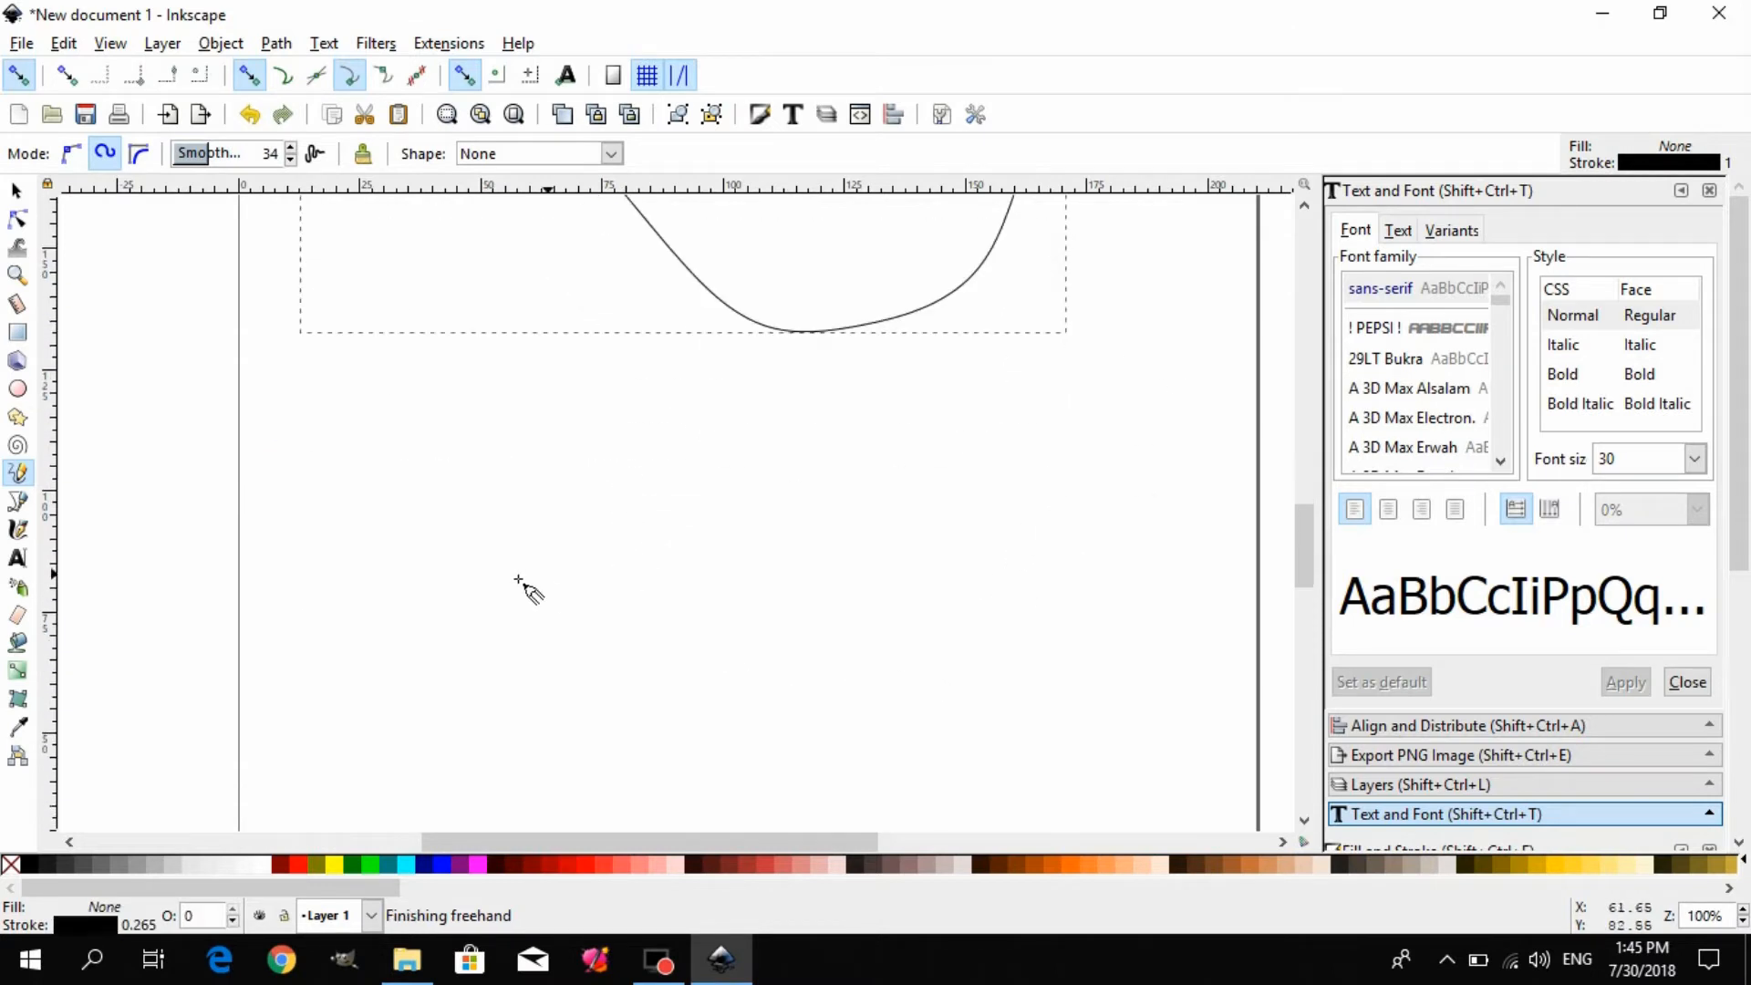
mouse_move(453, 597)
left_mouse_down()
mouse_move(704, 618)
mouse_move(1053, 437)
left_mouse_up()
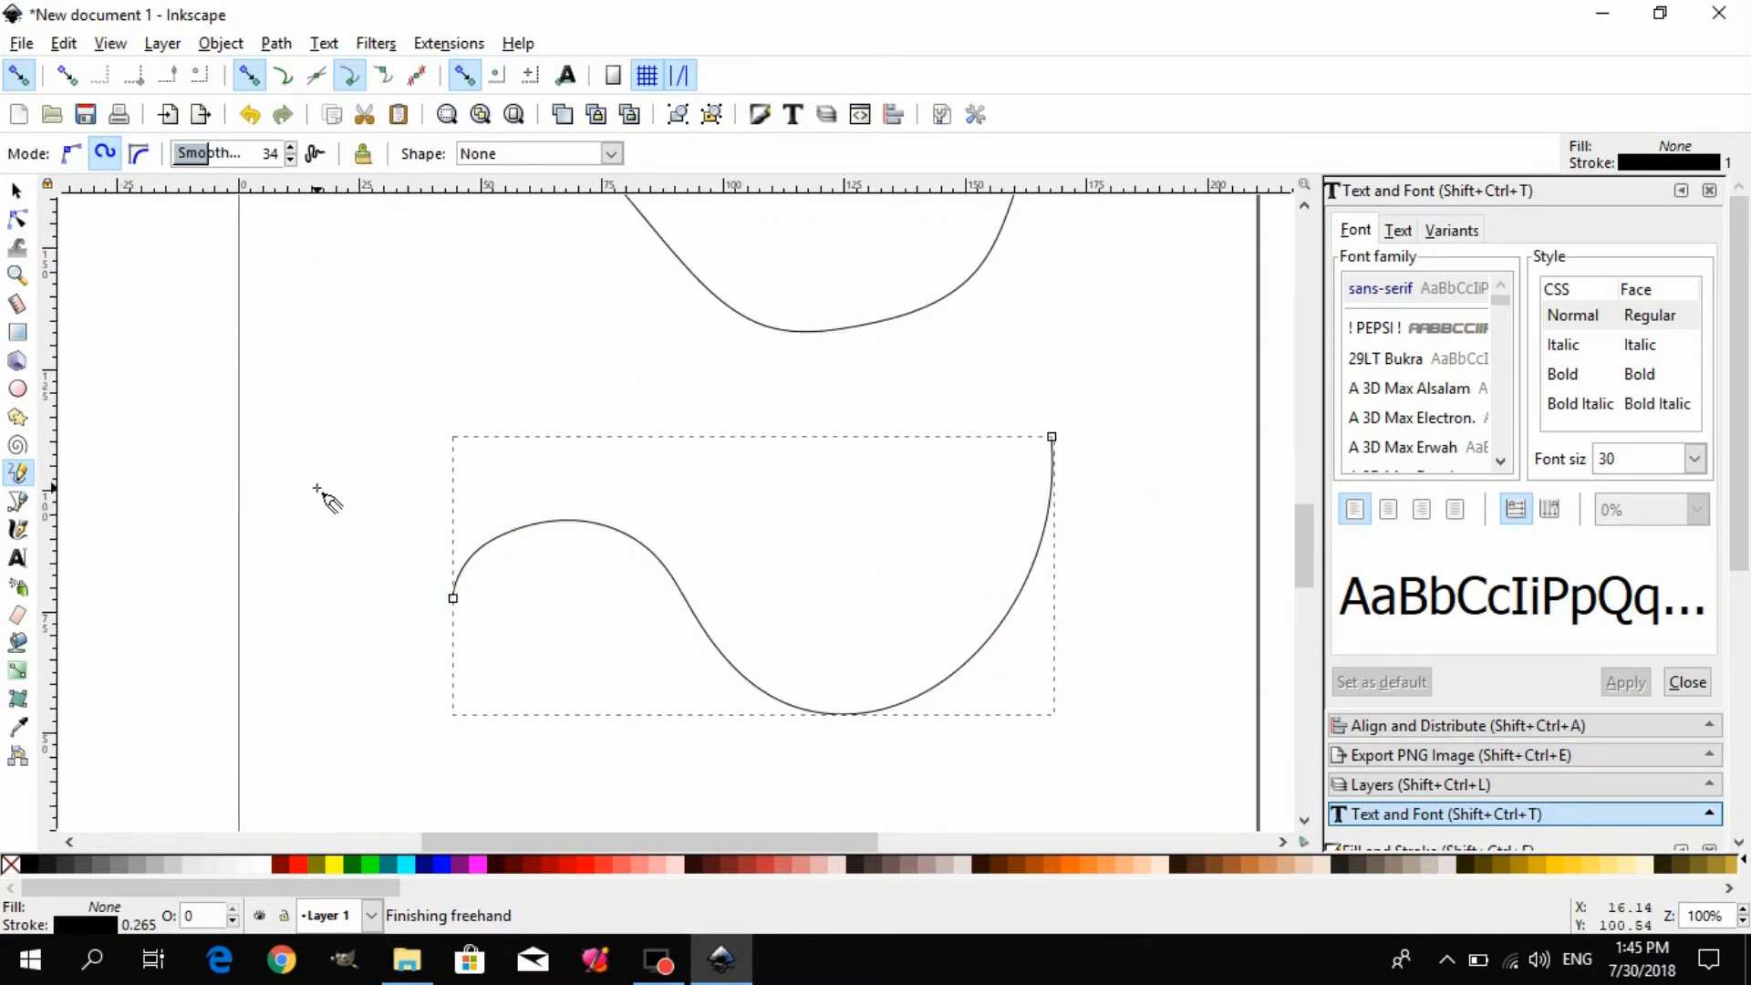
left_click_drag(317, 486, 647, 470)
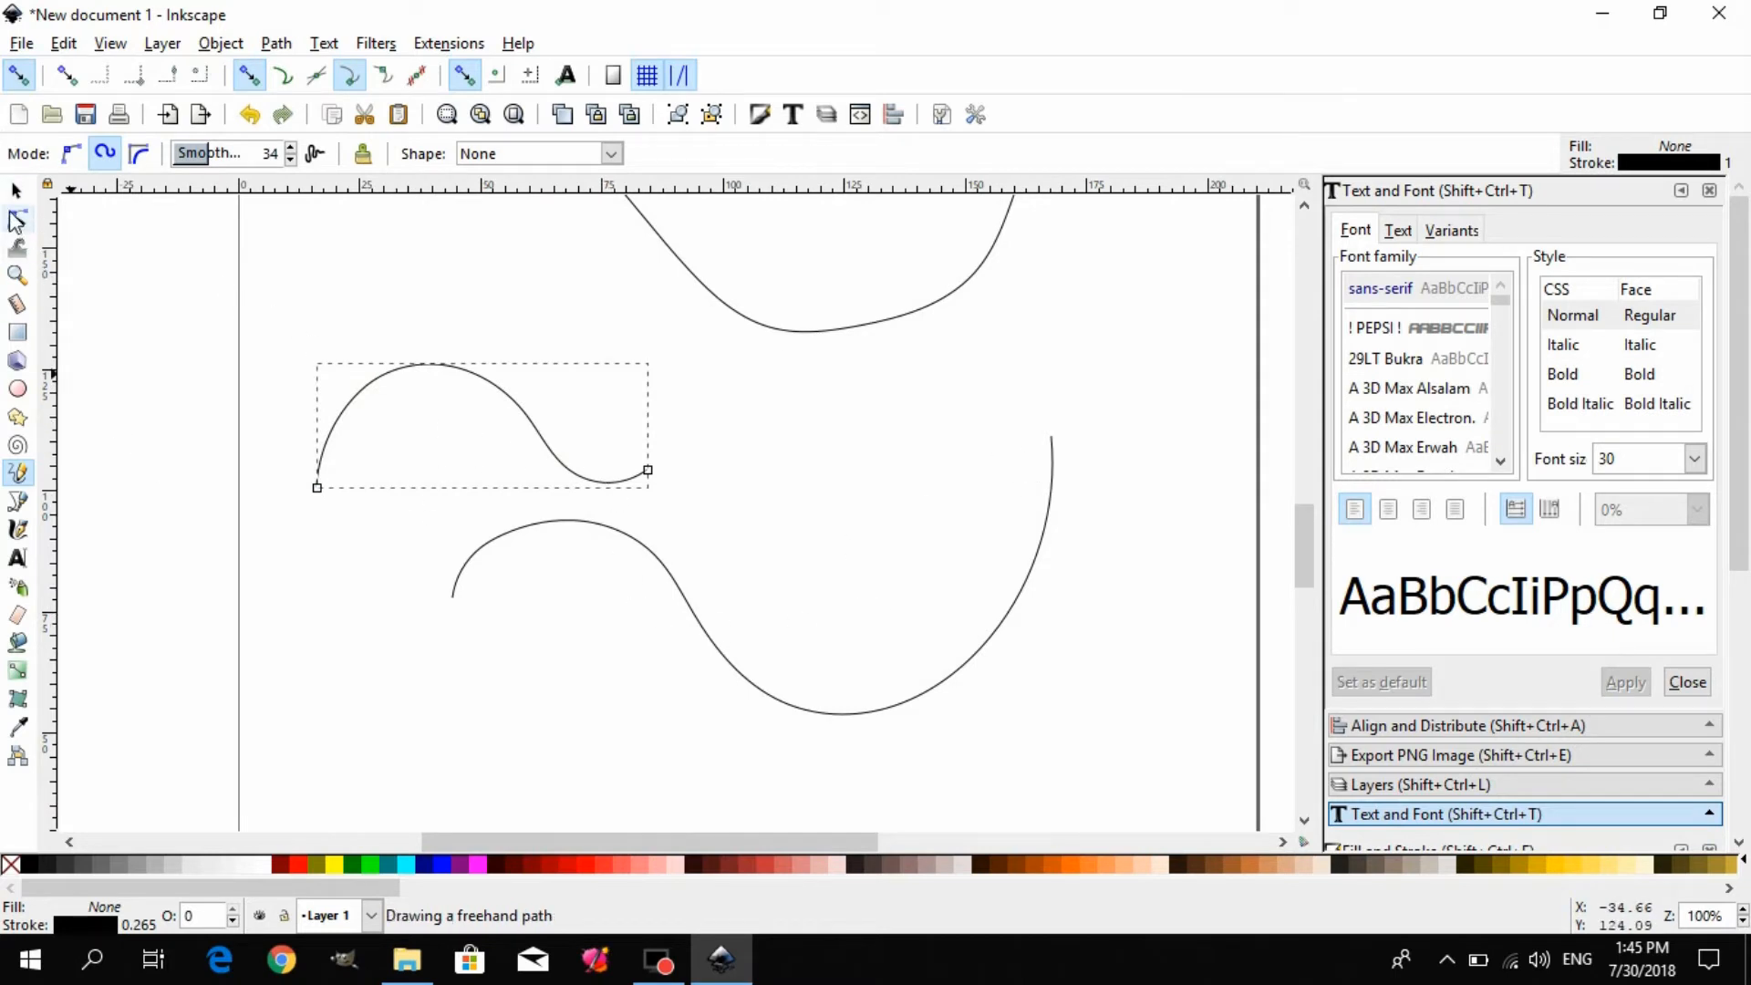
- Reshape the small Spiro curve by moving its middle node to the right and the following node upward
left_click(17, 221)
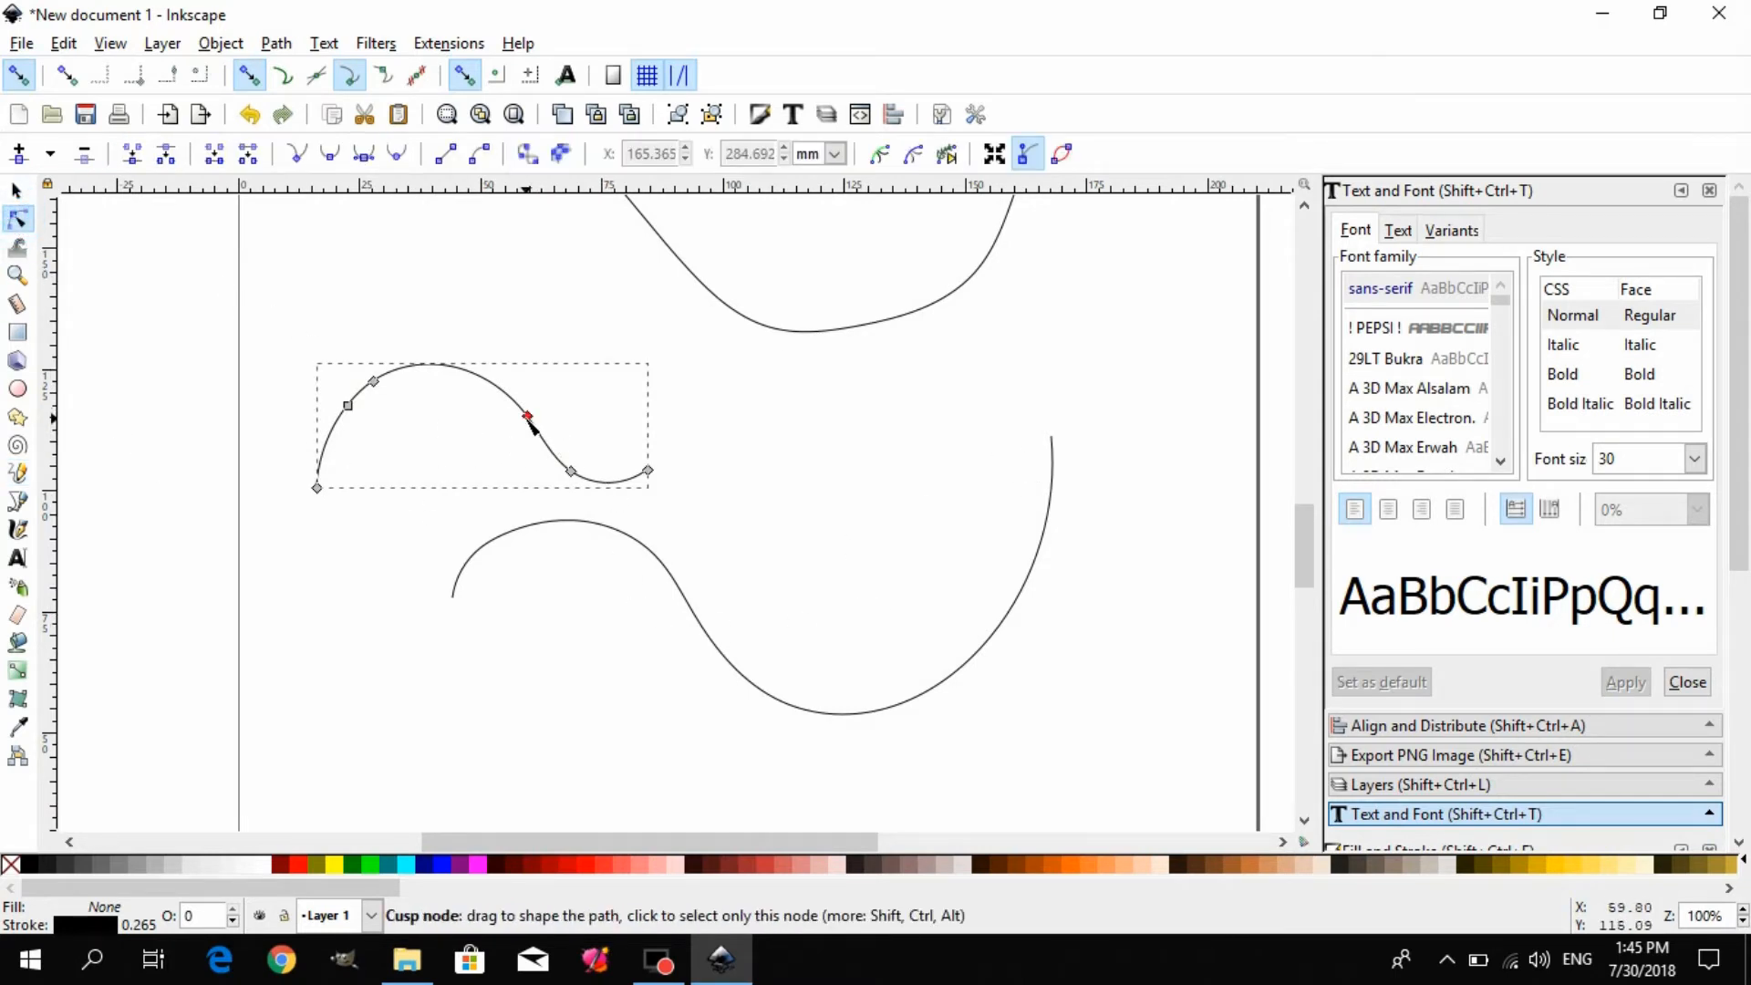
left_click_drag(528, 415, 648, 401)
left_click_drag(578, 477, 578, 435)
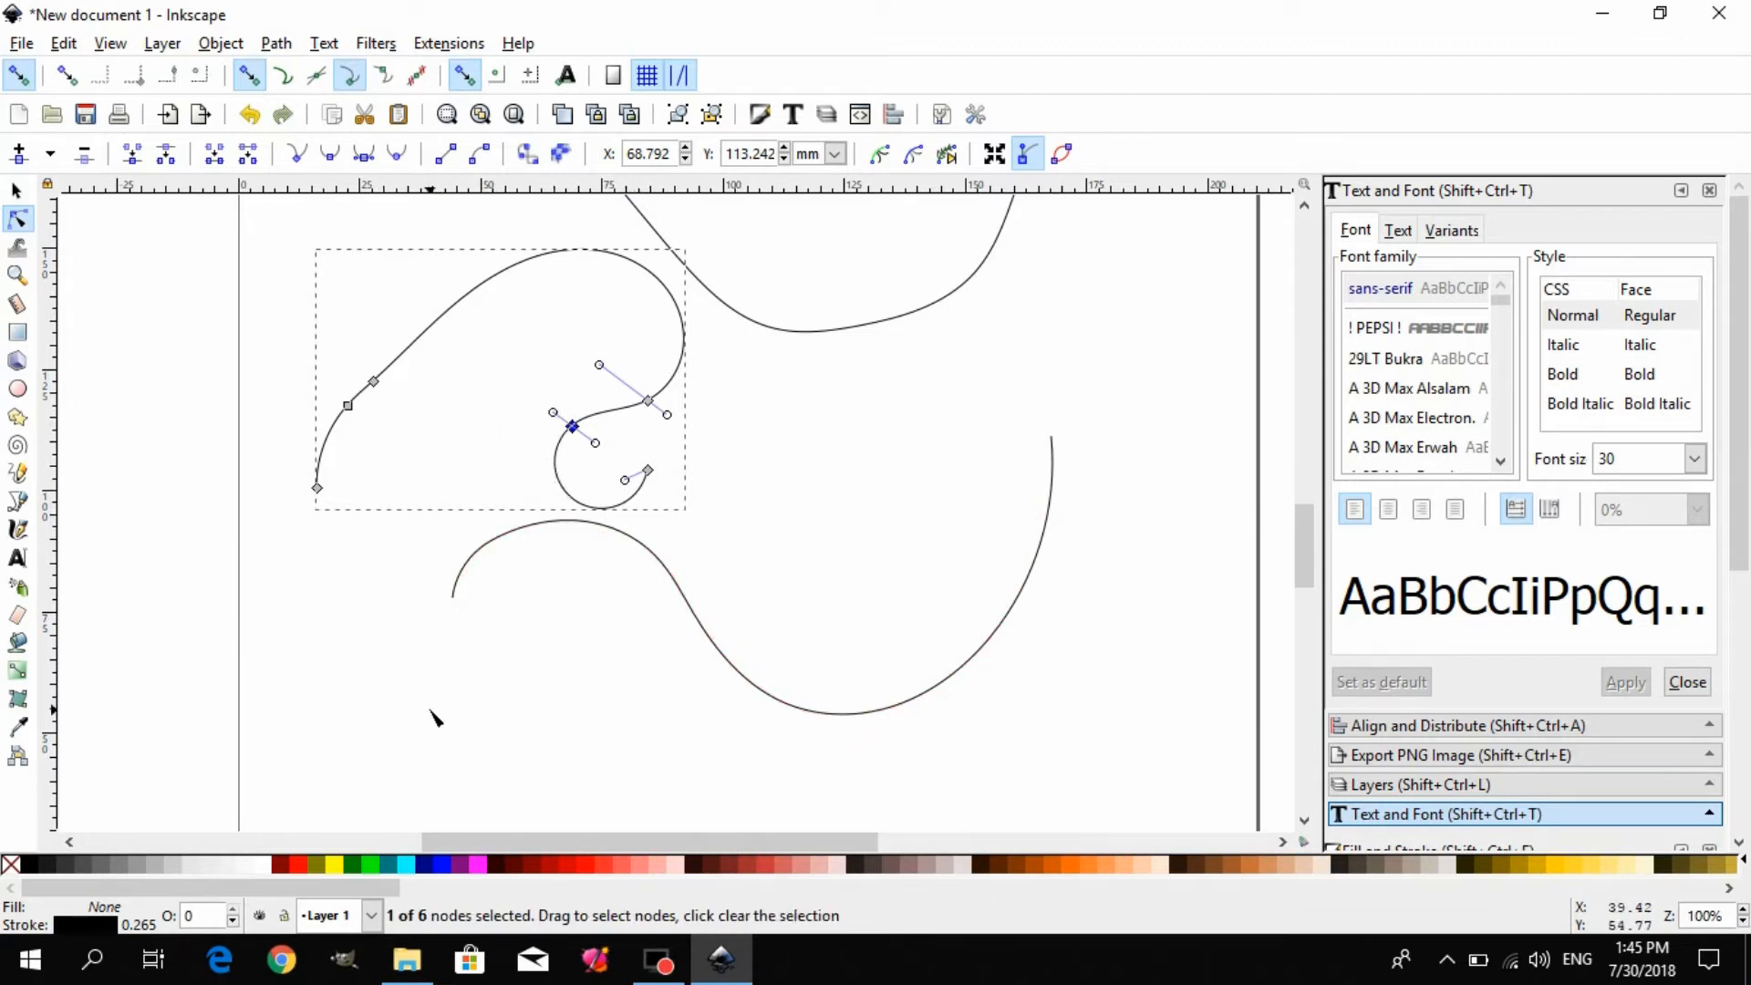
- Delete the reshaped small curve and all the remaining paths on the page
key("ctrl+a")
key("Delete")
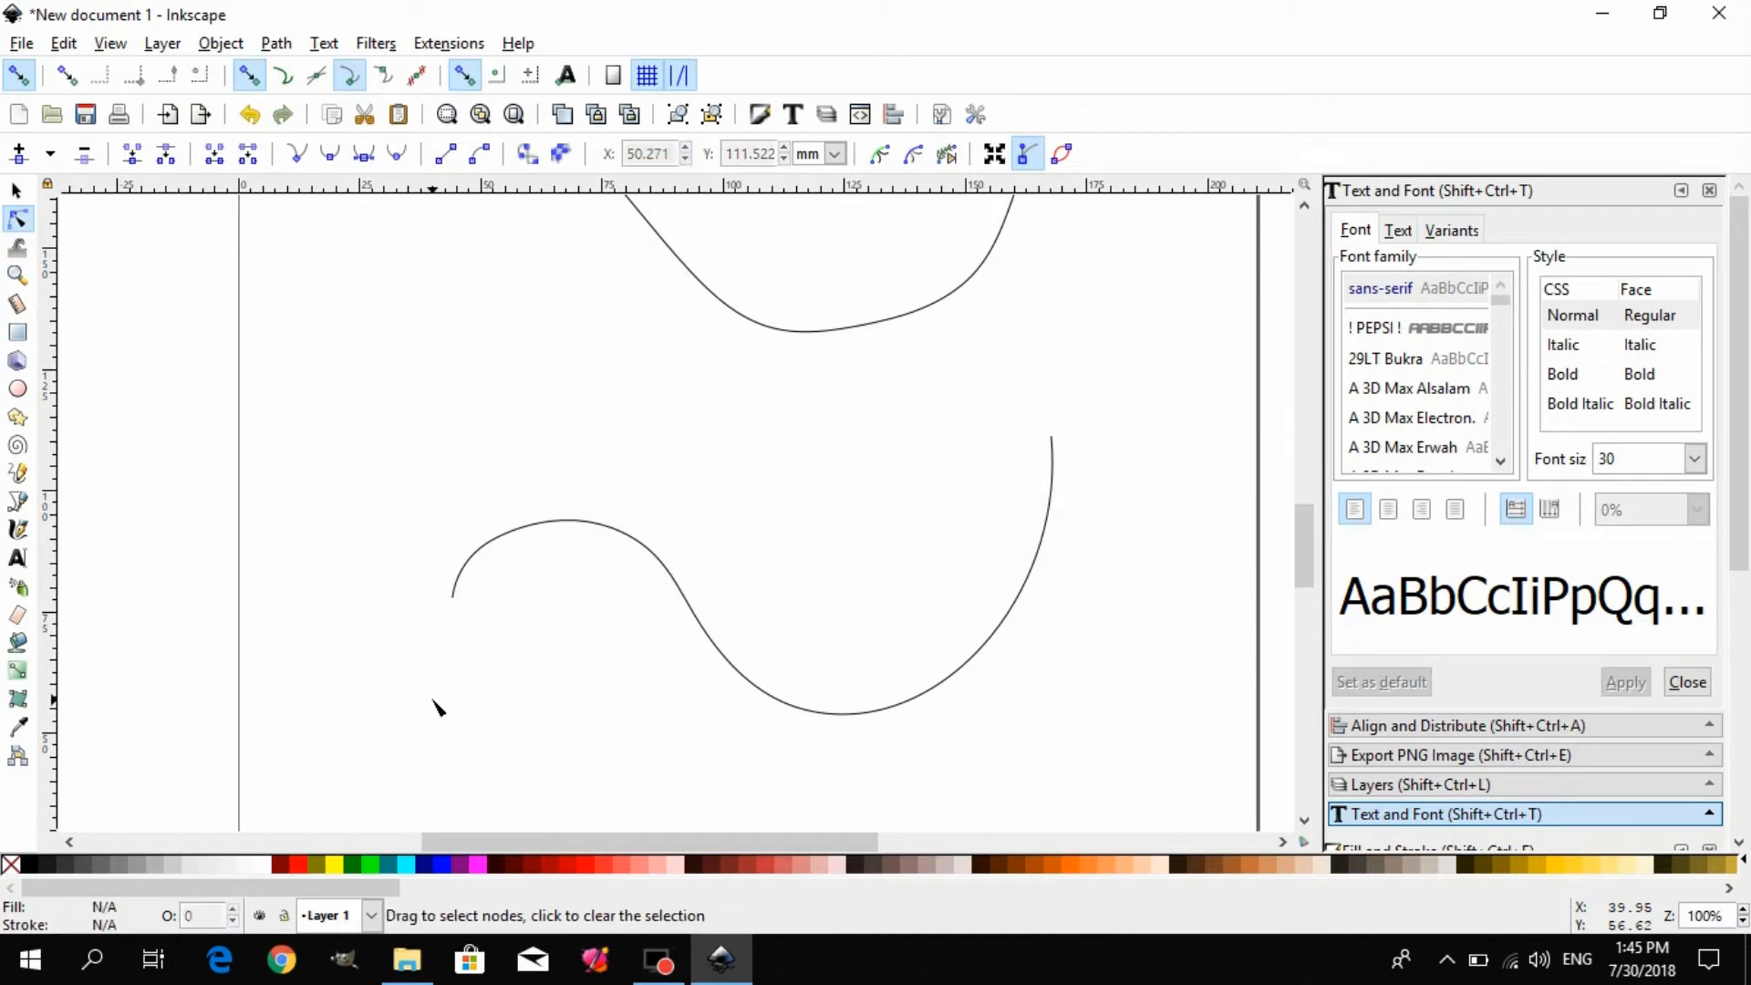
scroll(492, 483, "up", 5)
key("ctrl+a")
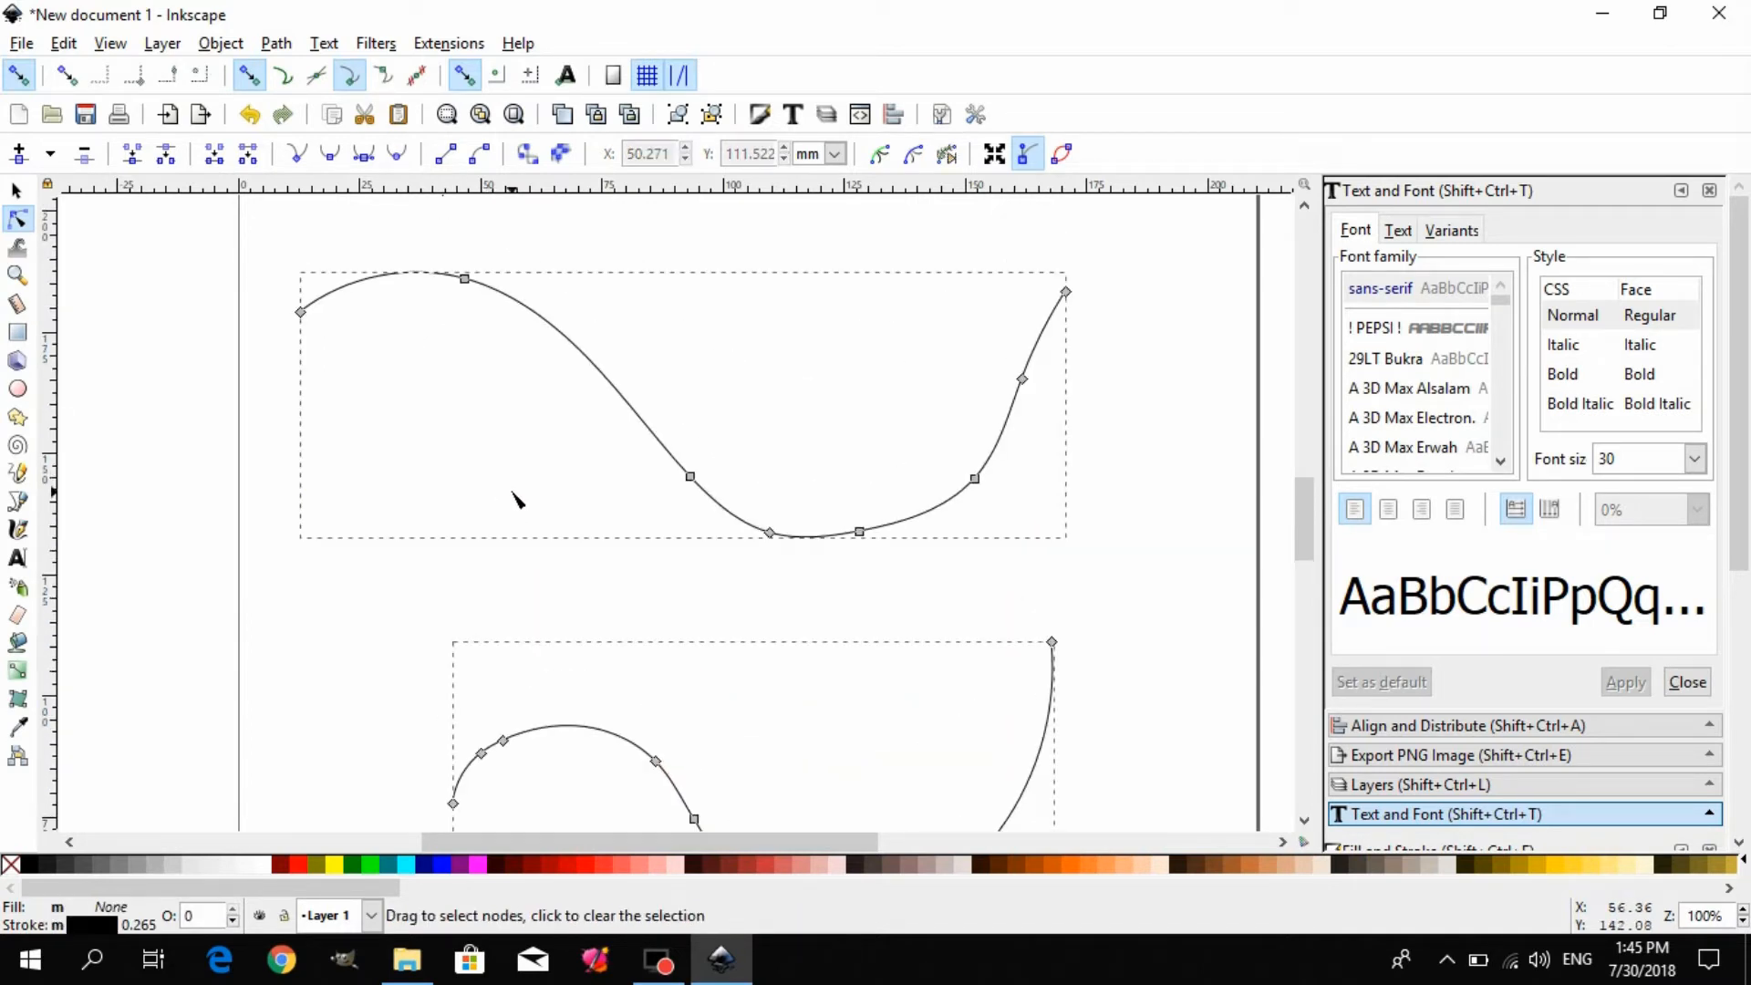
left_click(15, 190)
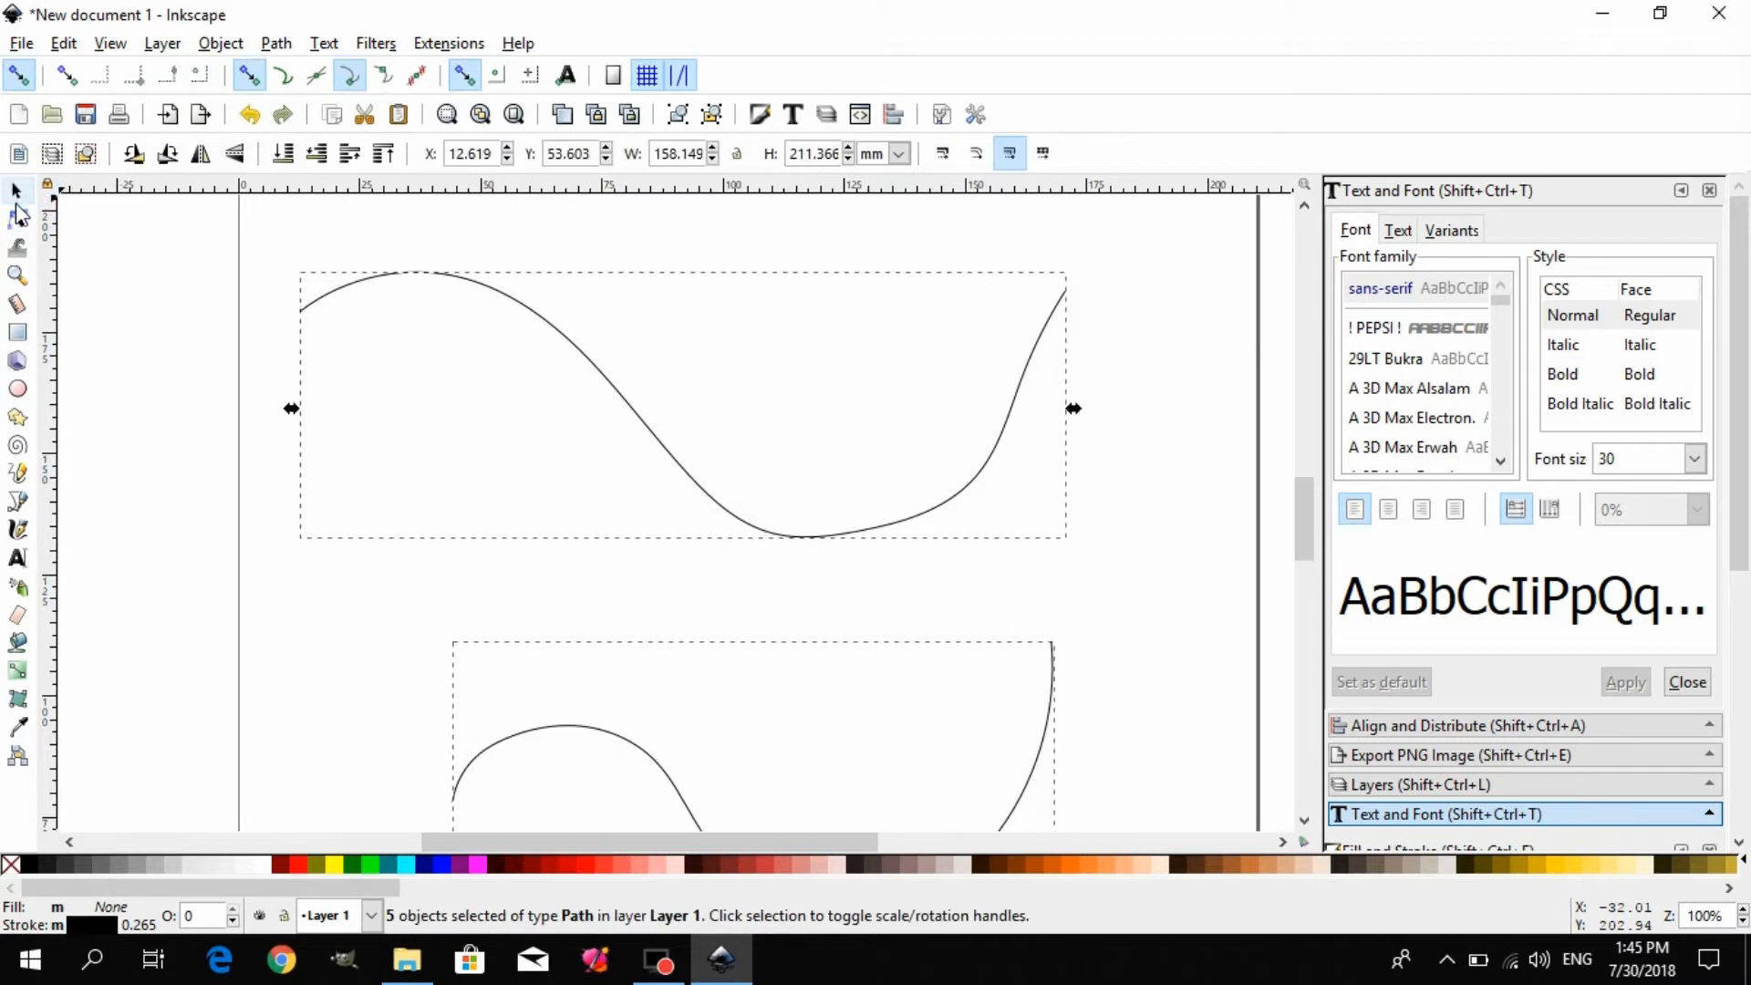
key("Delete")
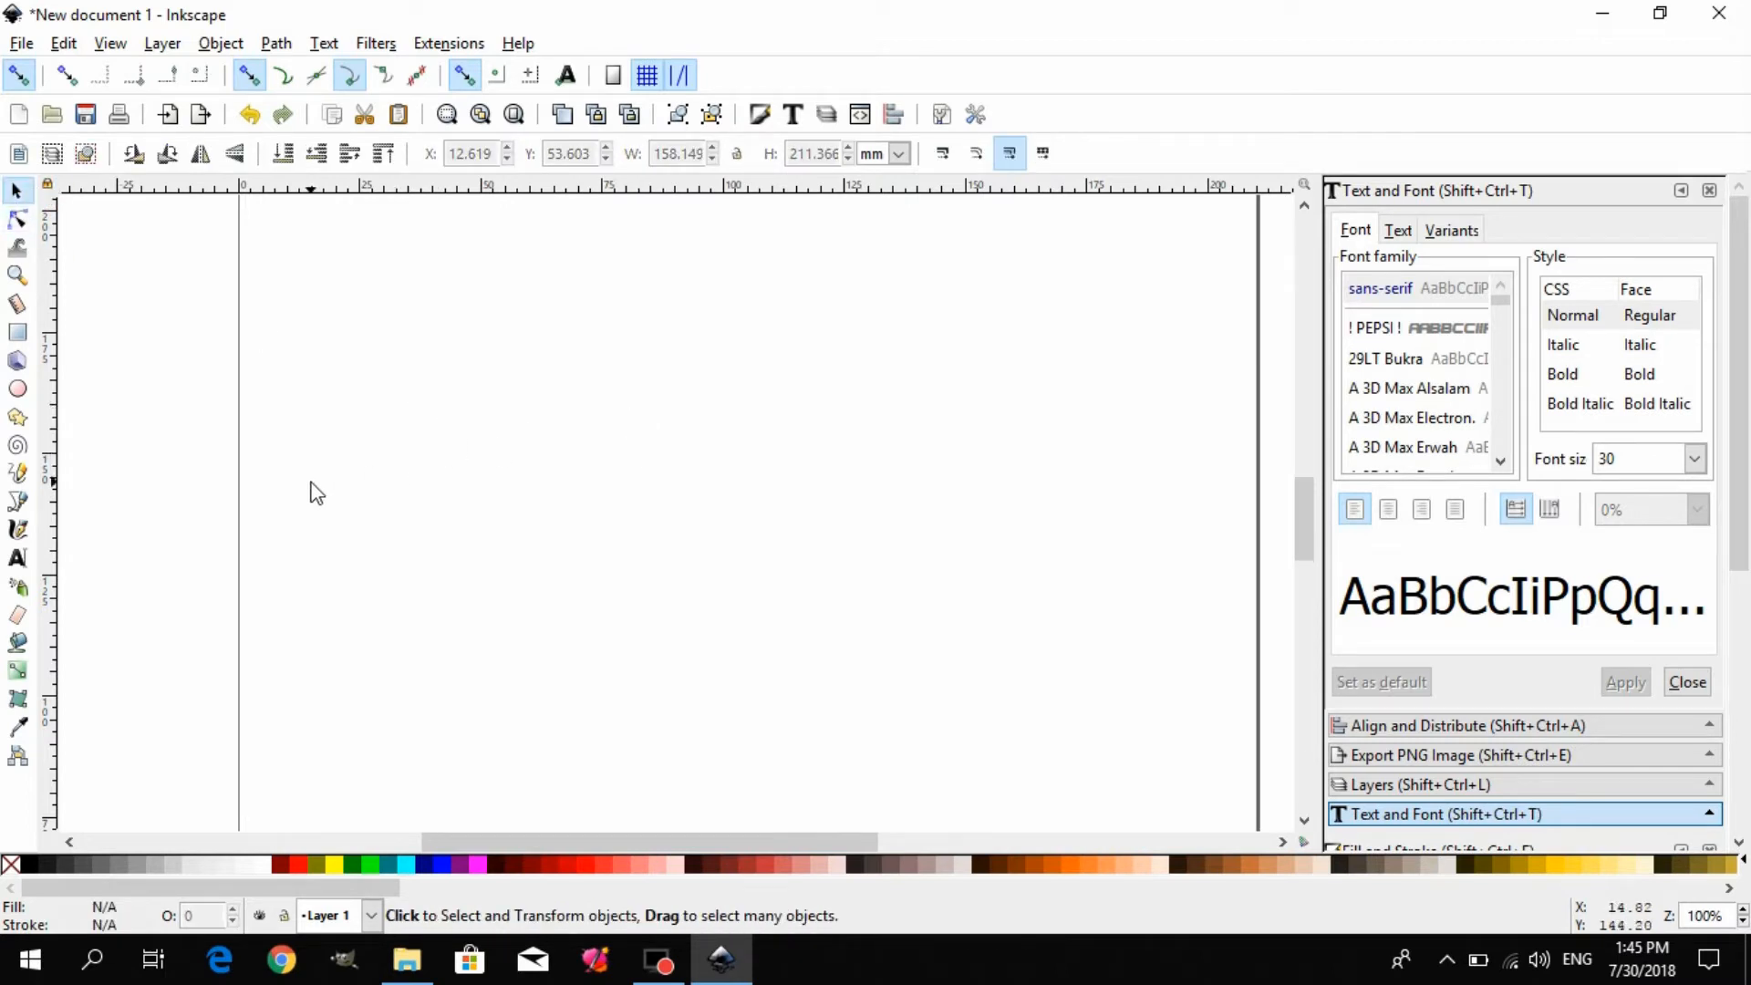
- Switch the pencil to BSpline path mode and draw two wavy curves, one below the other
left_click(16, 473)
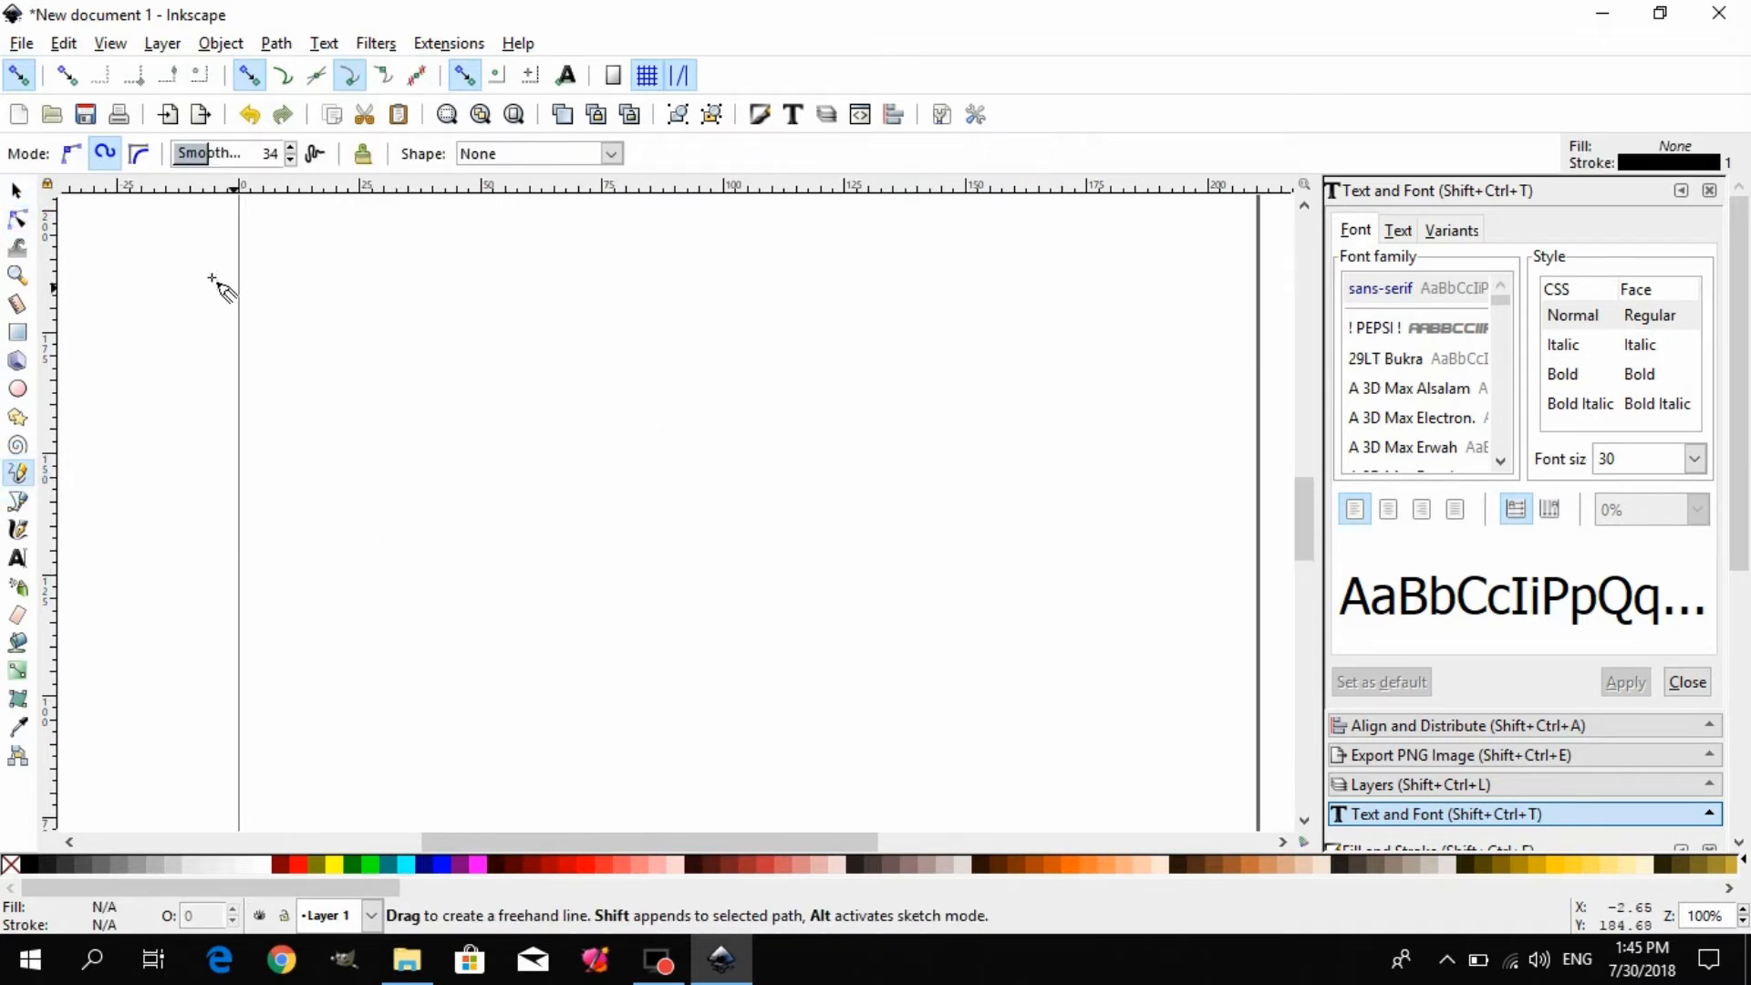
left_click(141, 157)
mouse_move(341, 404)
left_mouse_down()
mouse_move(769, 552)
mouse_move(1092, 405)
left_mouse_up()
scroll(684, 782, "down", 7)
mouse_move(441, 542)
left_mouse_down()
mouse_move(490, 514)
mouse_move(720, 687)
mouse_move(1146, 489)
left_mouse_up()
- Reshape the lower BSpline curve by raising its second and third nodes and pulling the fifth node well down to the left
scroll(691, 492, "up", 7)
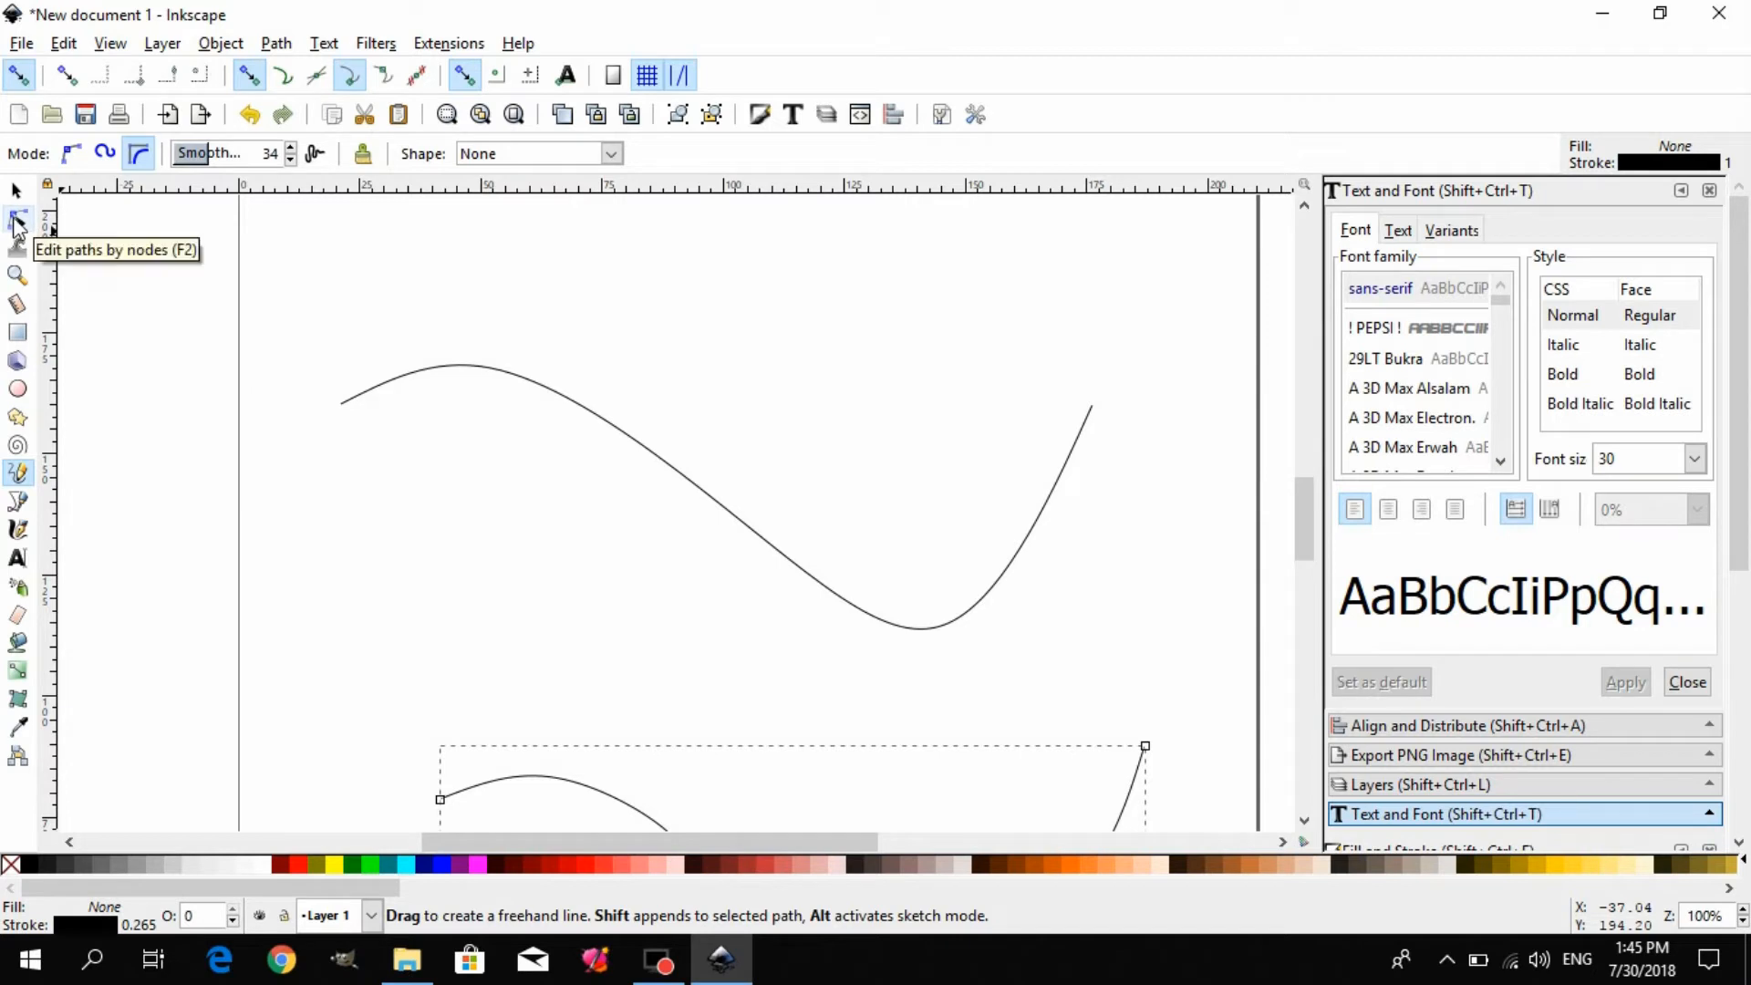
left_click(17, 221)
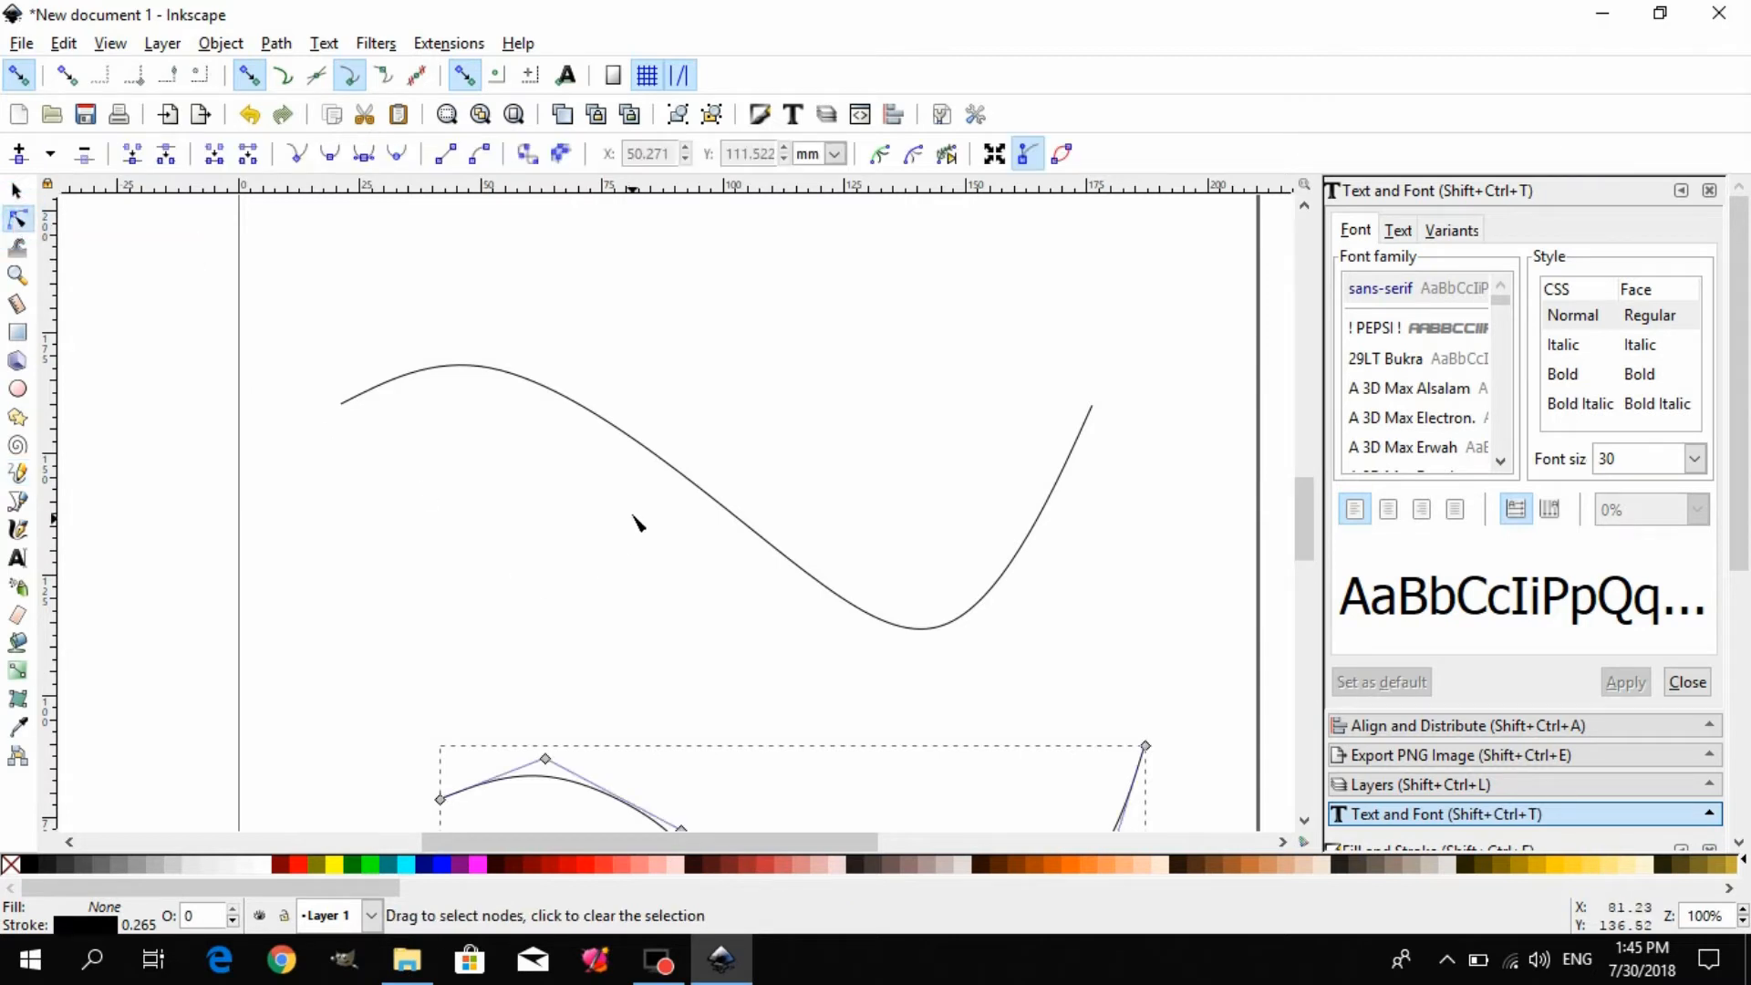
scroll(629, 510, "down", 5)
scroll(524, 627, "down", 6)
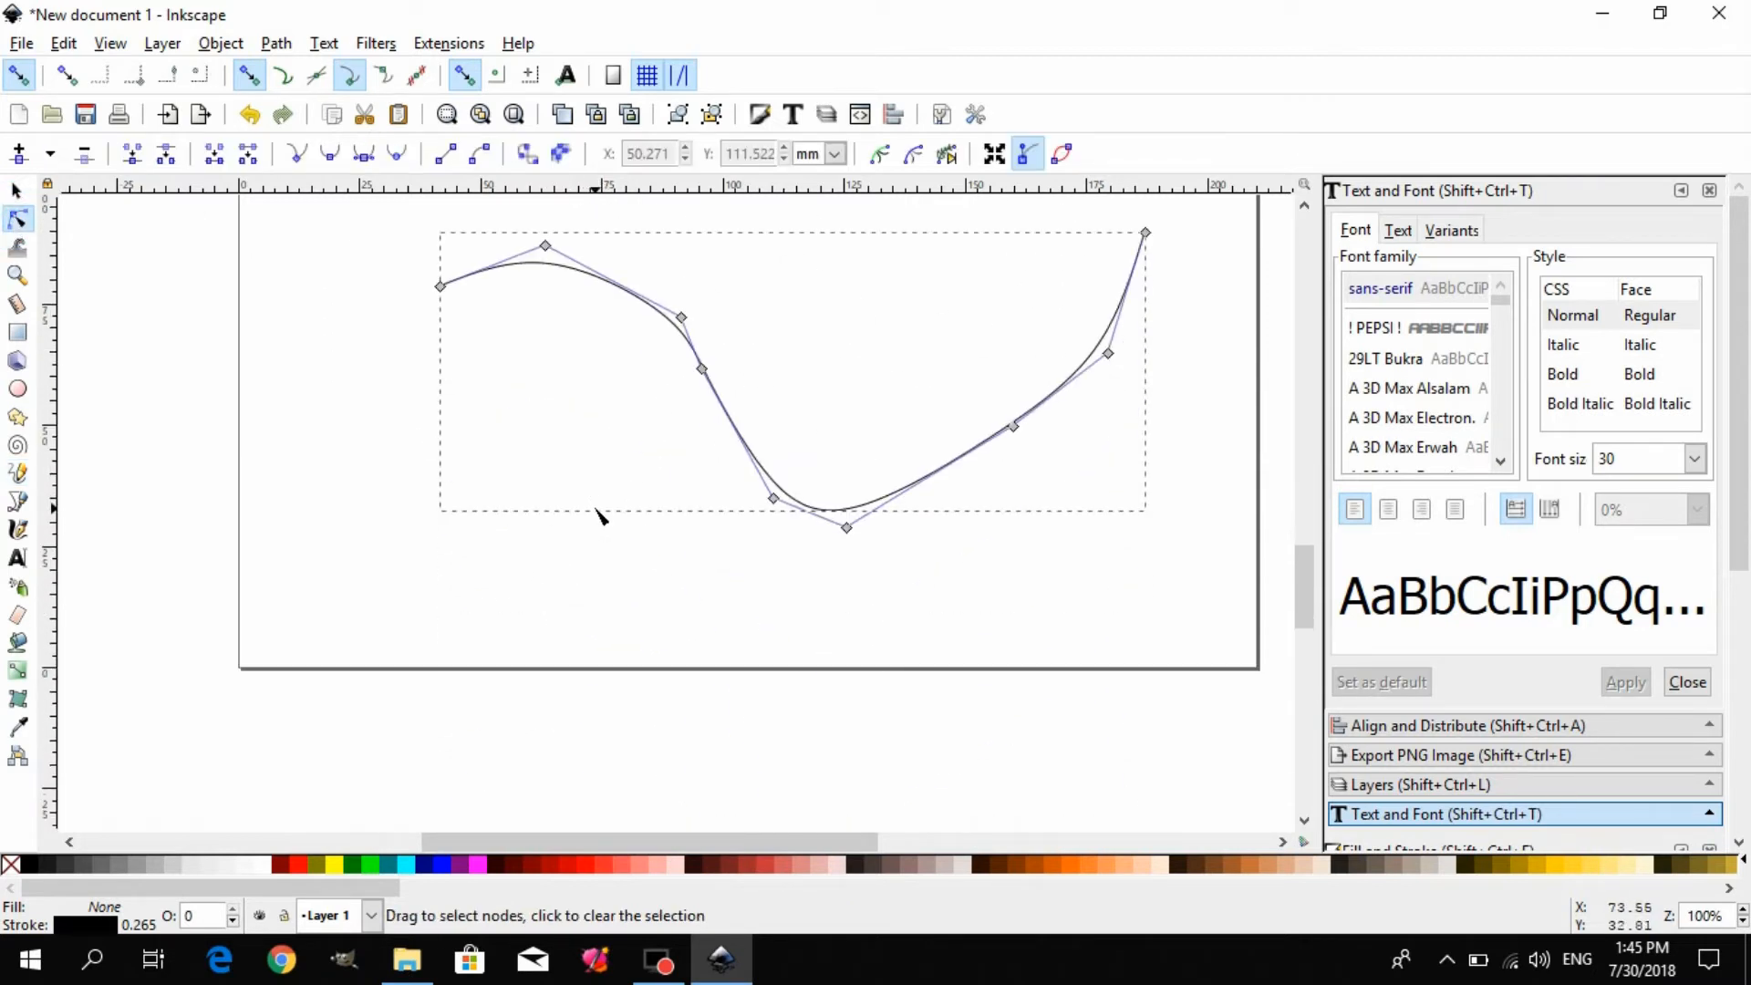
scroll(598, 516, "up", 2)
scroll(560, 449, "up", 1)
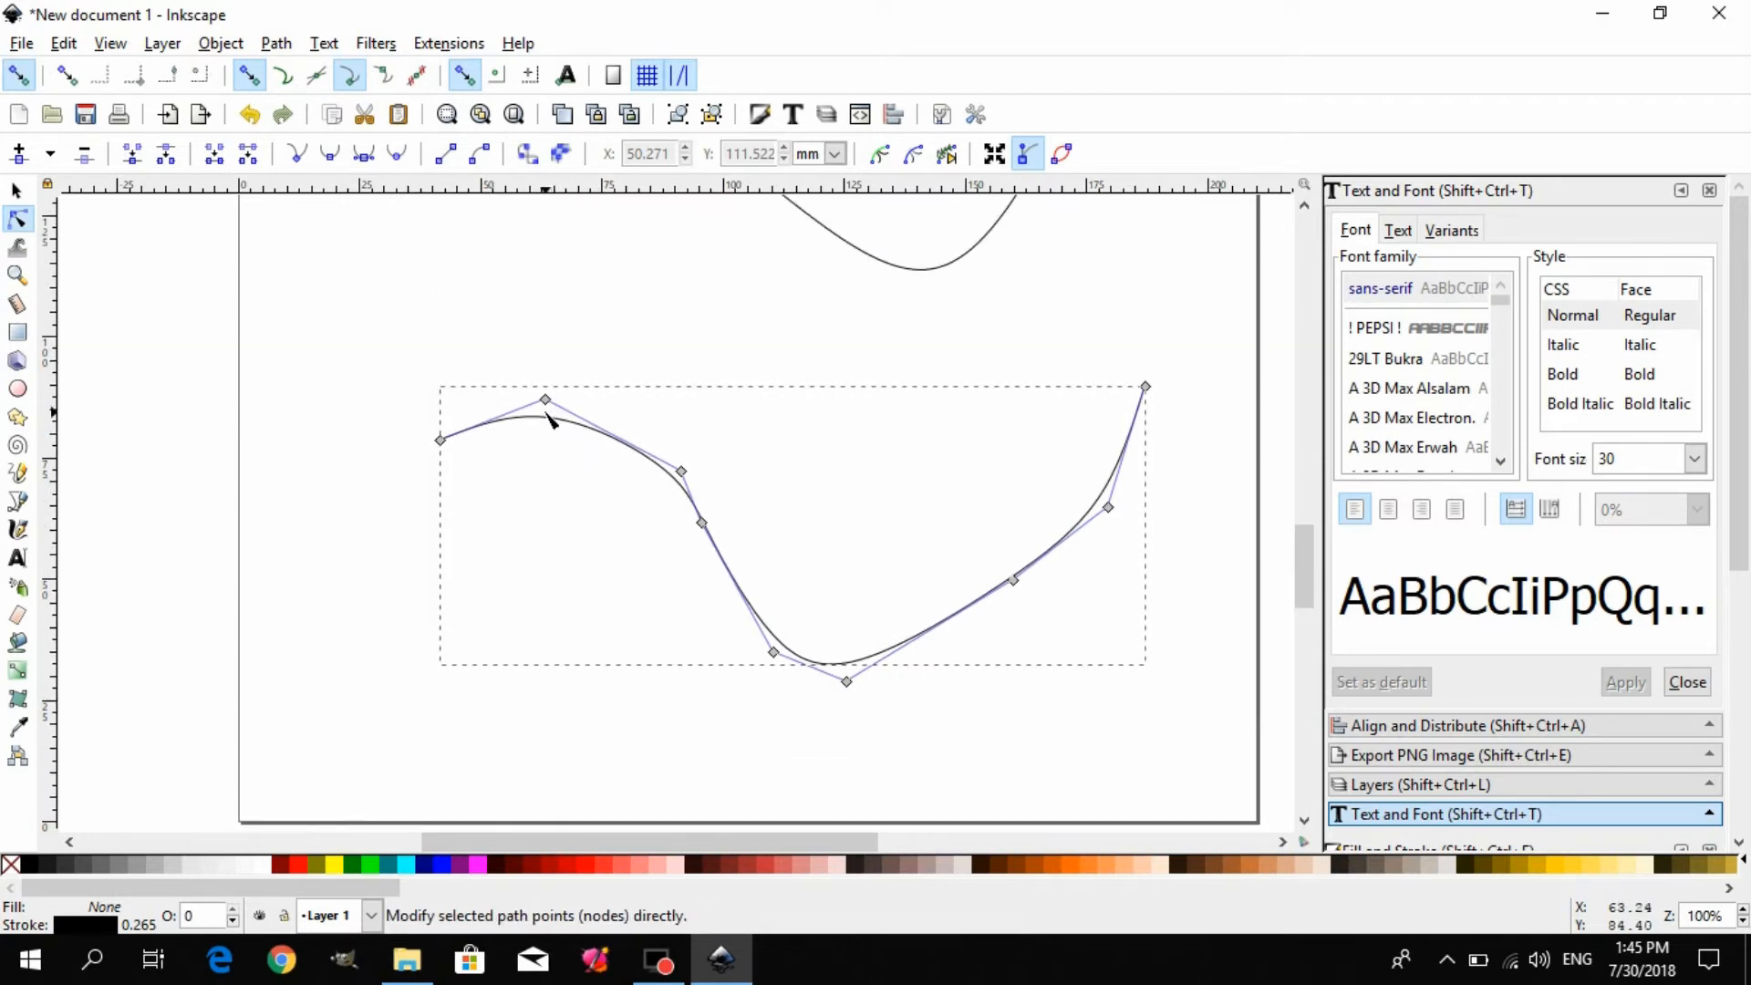
left_click_drag(547, 408, 567, 307)
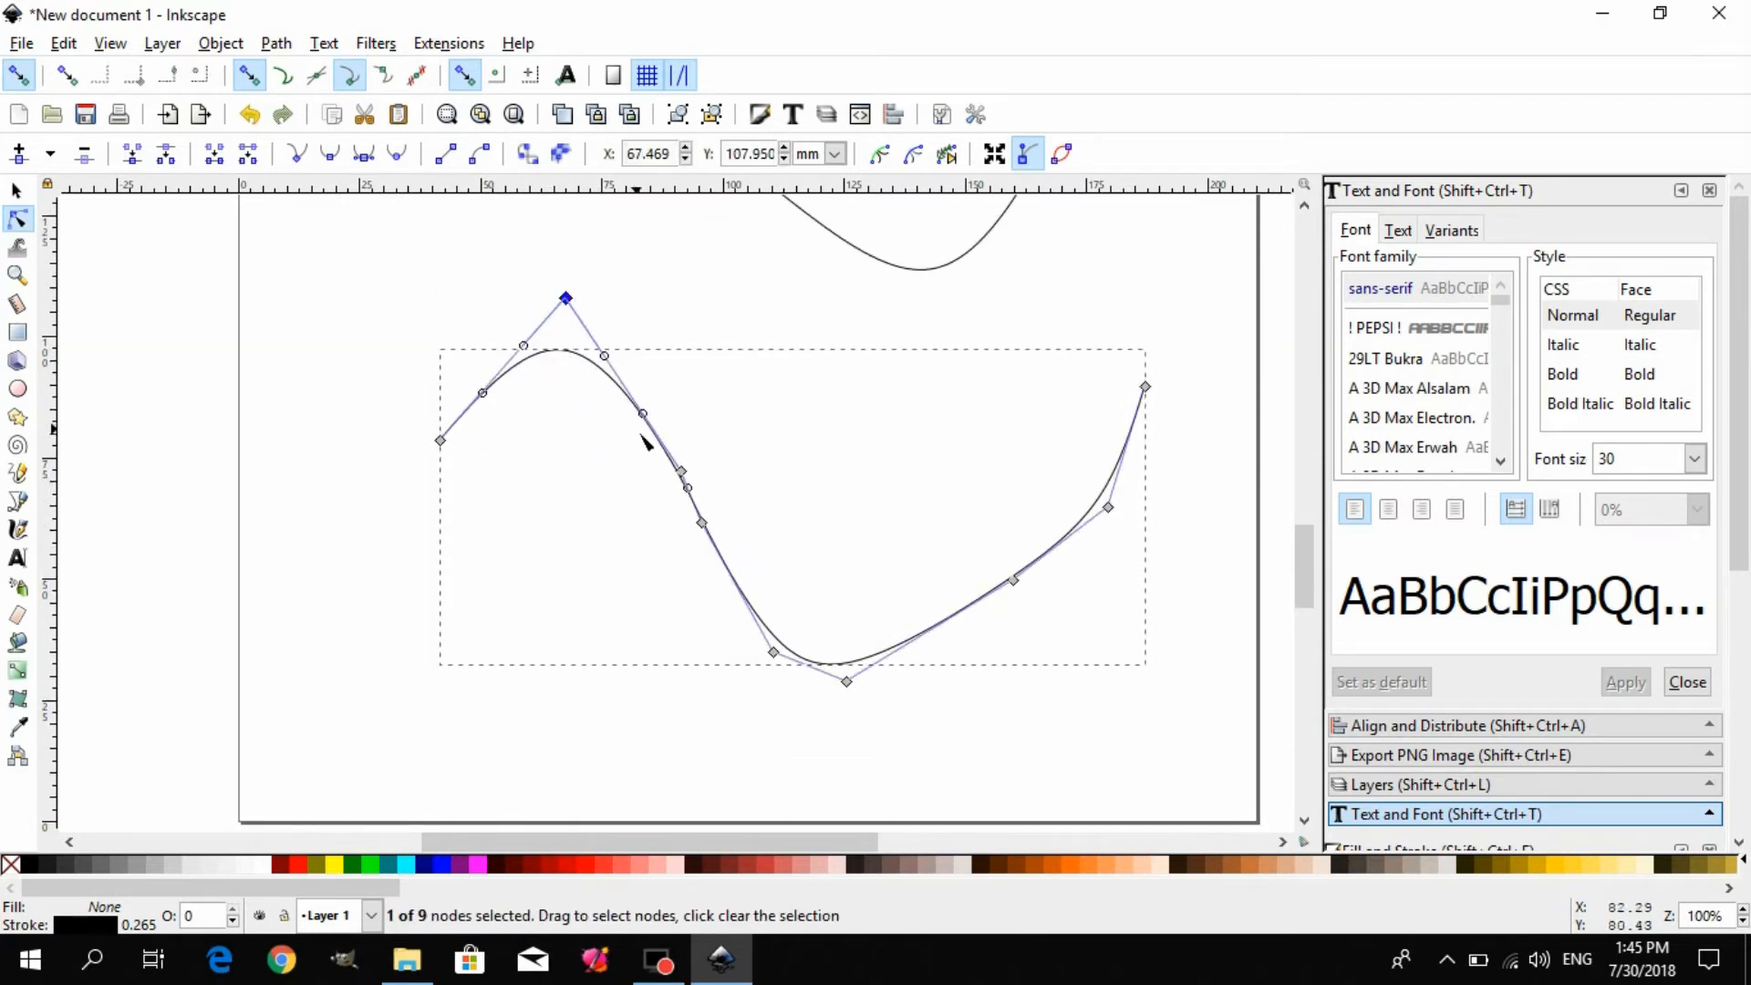
left_click_drag(684, 474, 754, 389)
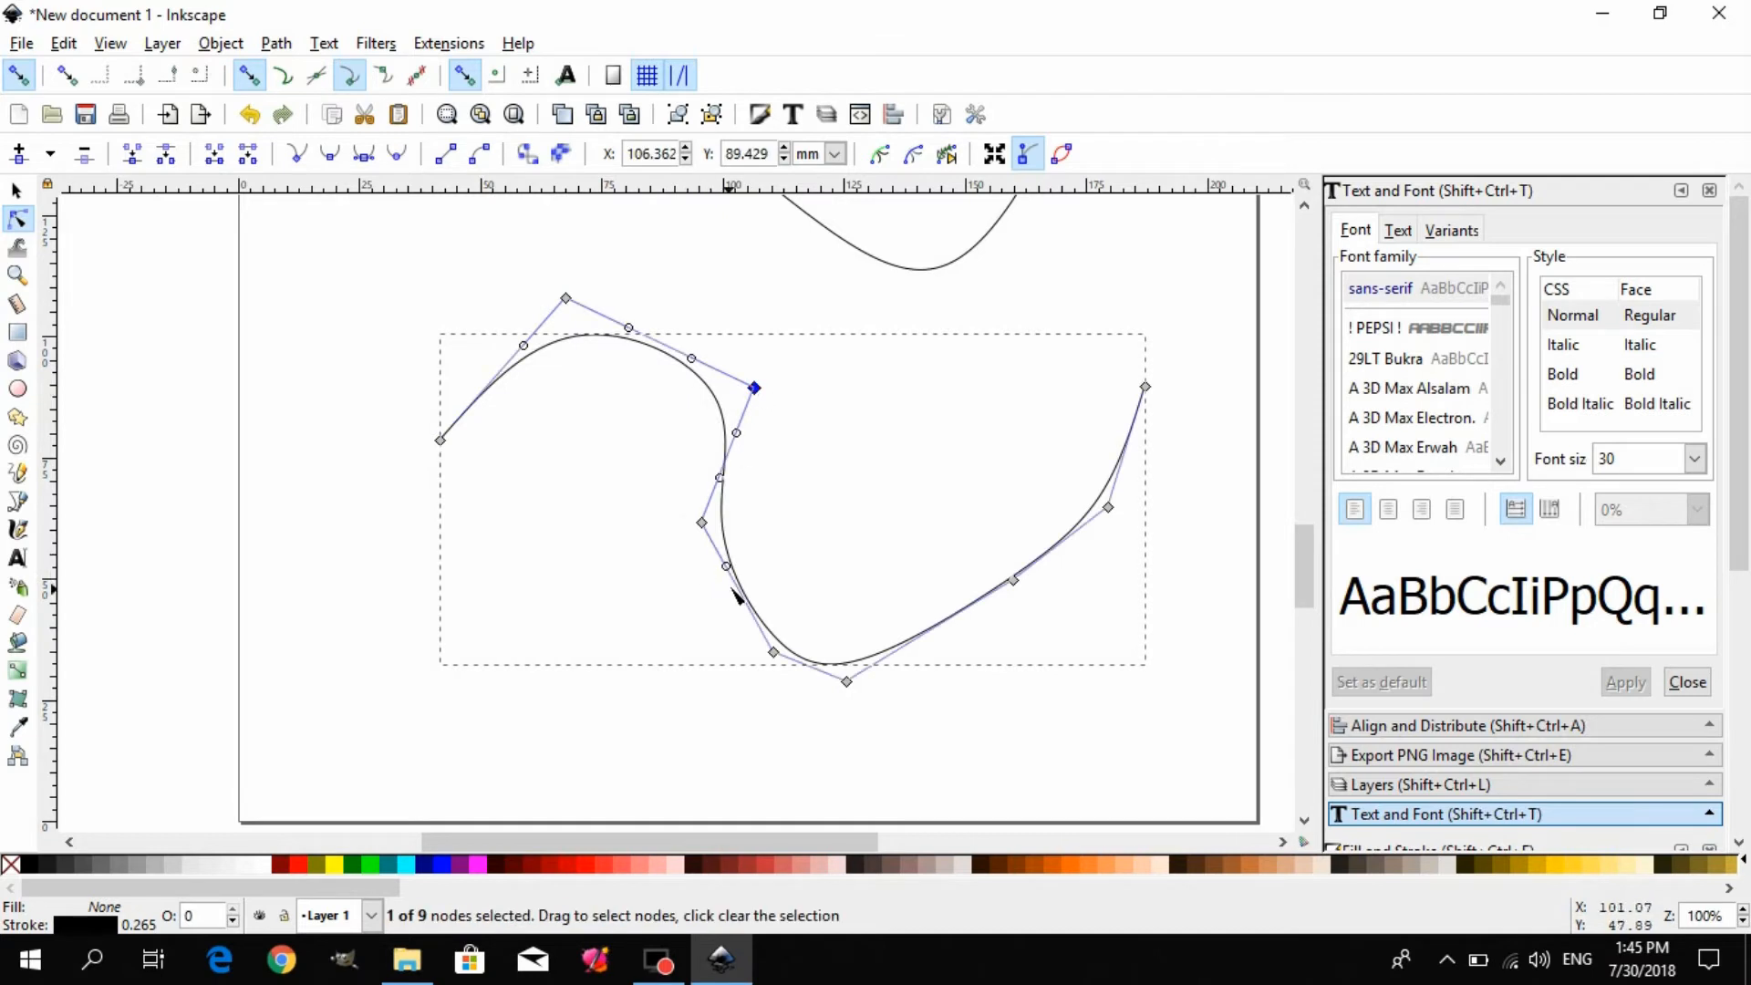
left_click_drag(776, 660, 577, 723)
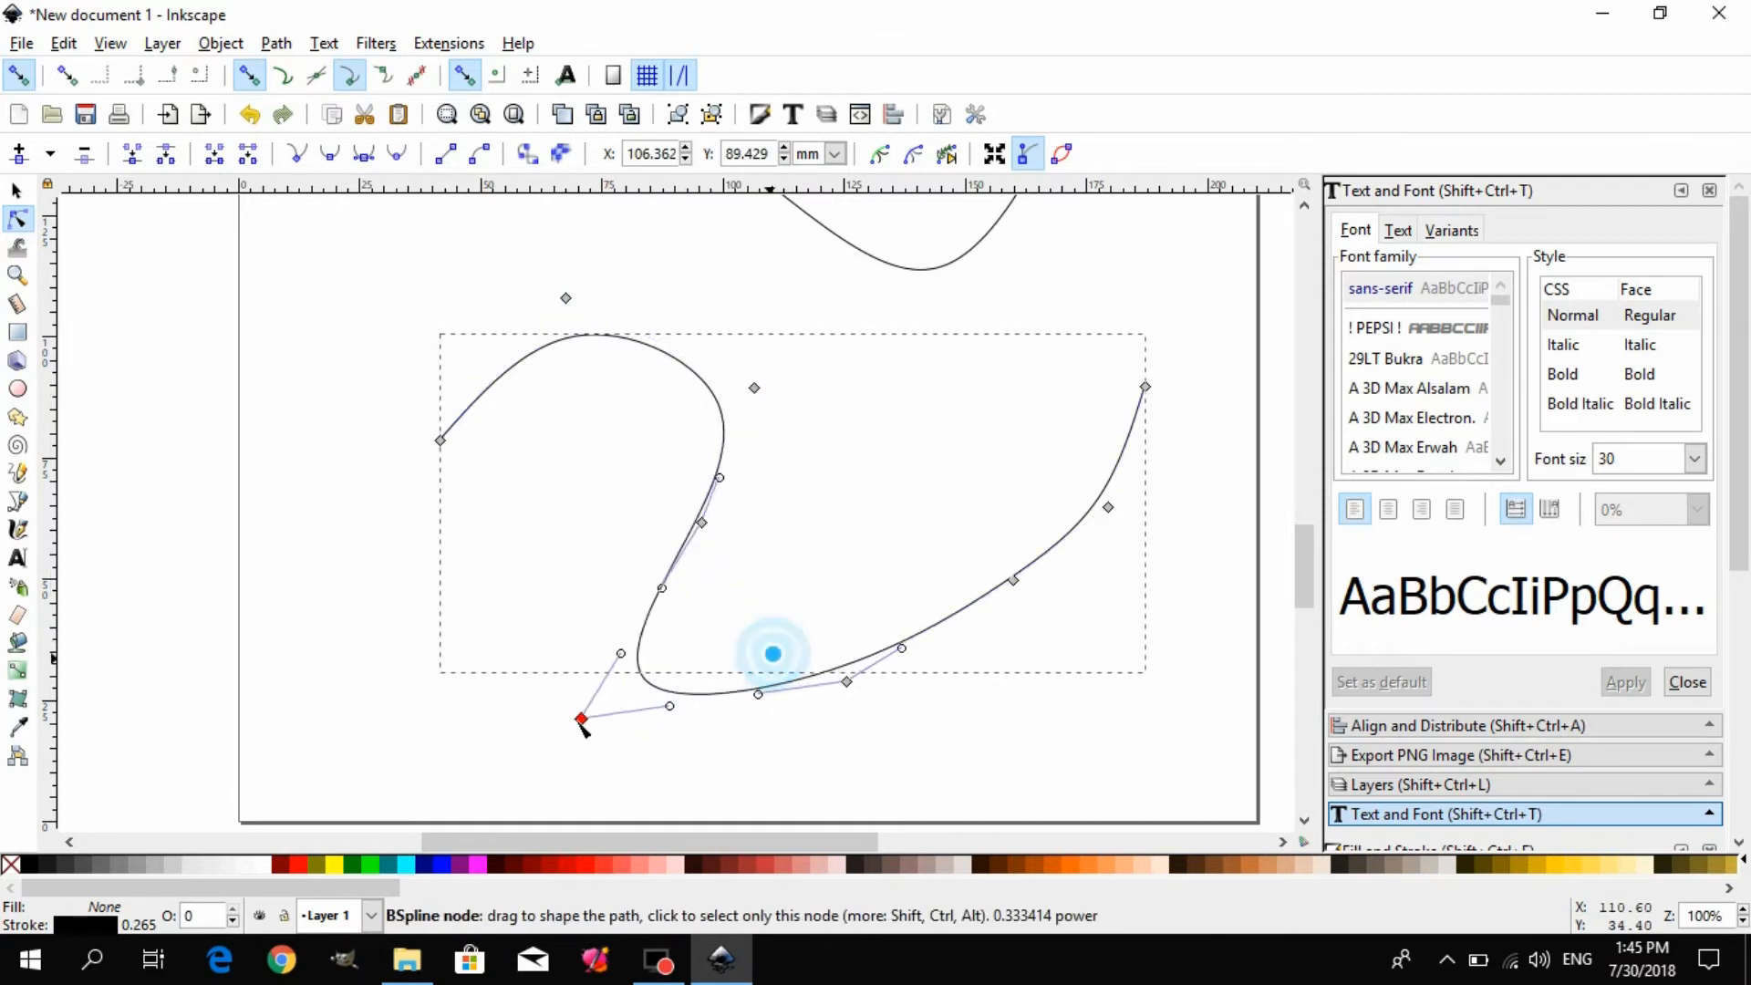
- Move the curve's sixth node to the right, the seventh node up and to the left, and the end node upward
left_click_drag(848, 684, 1038, 710)
left_click_drag(1011, 580, 893, 448)
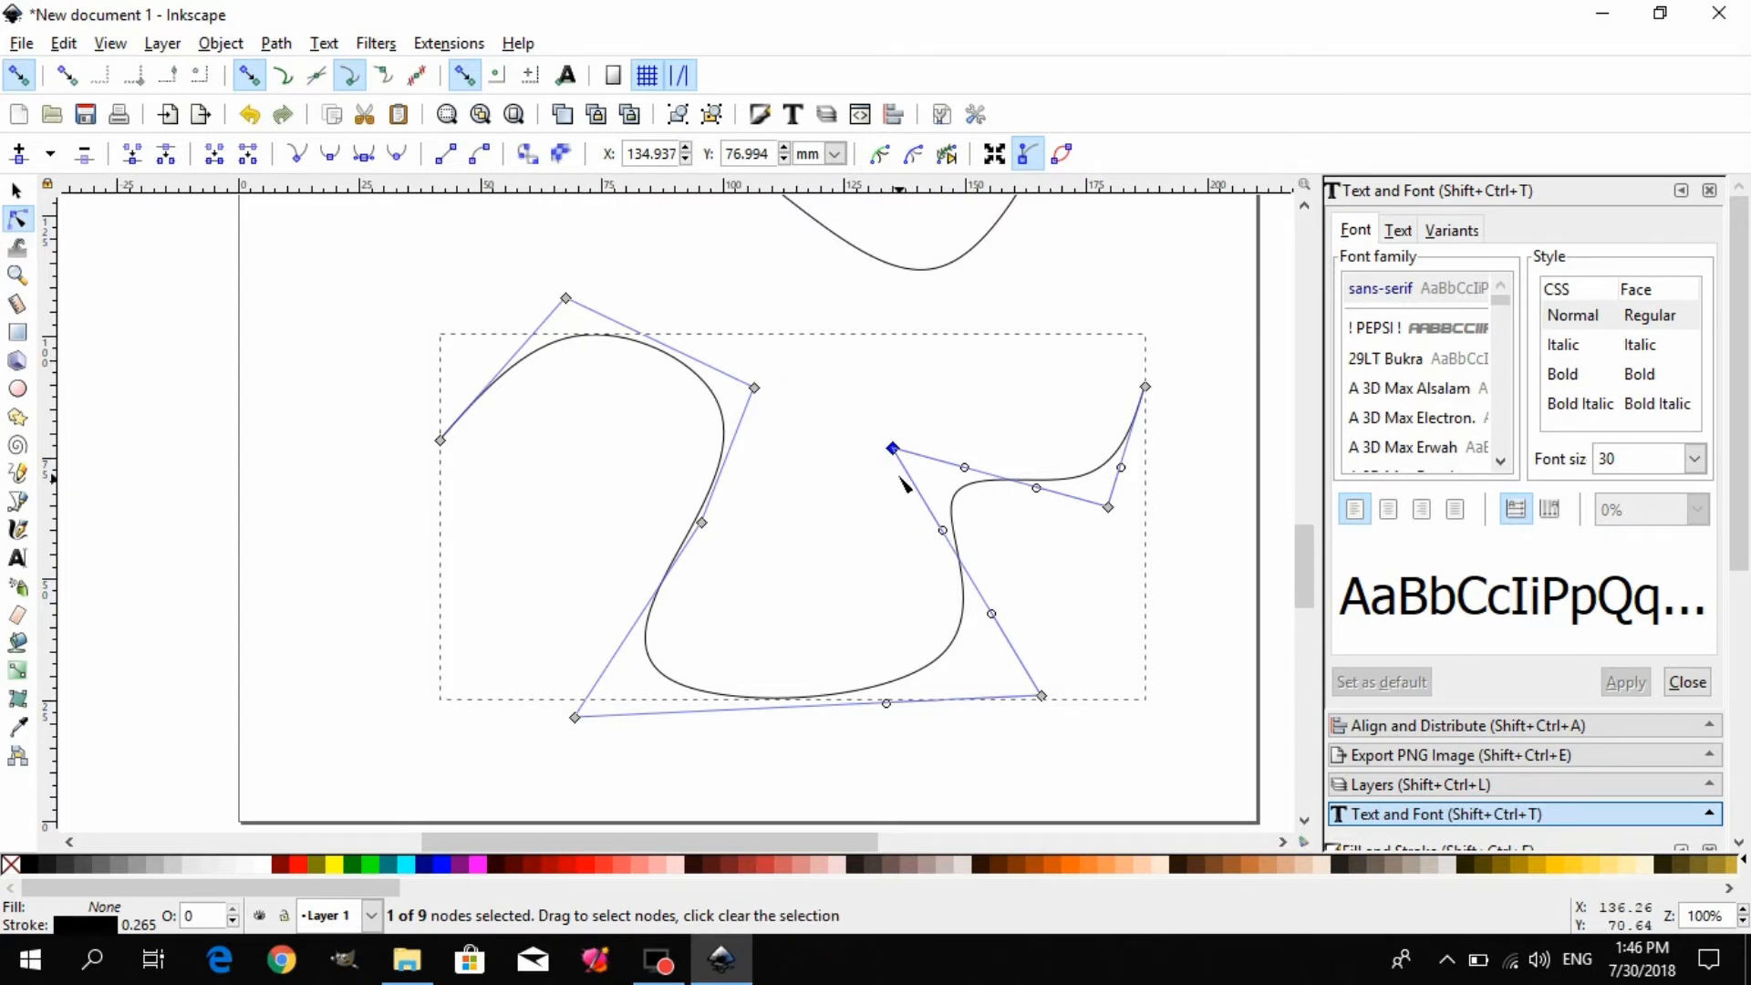
left_click_drag(893, 449, 850, 350)
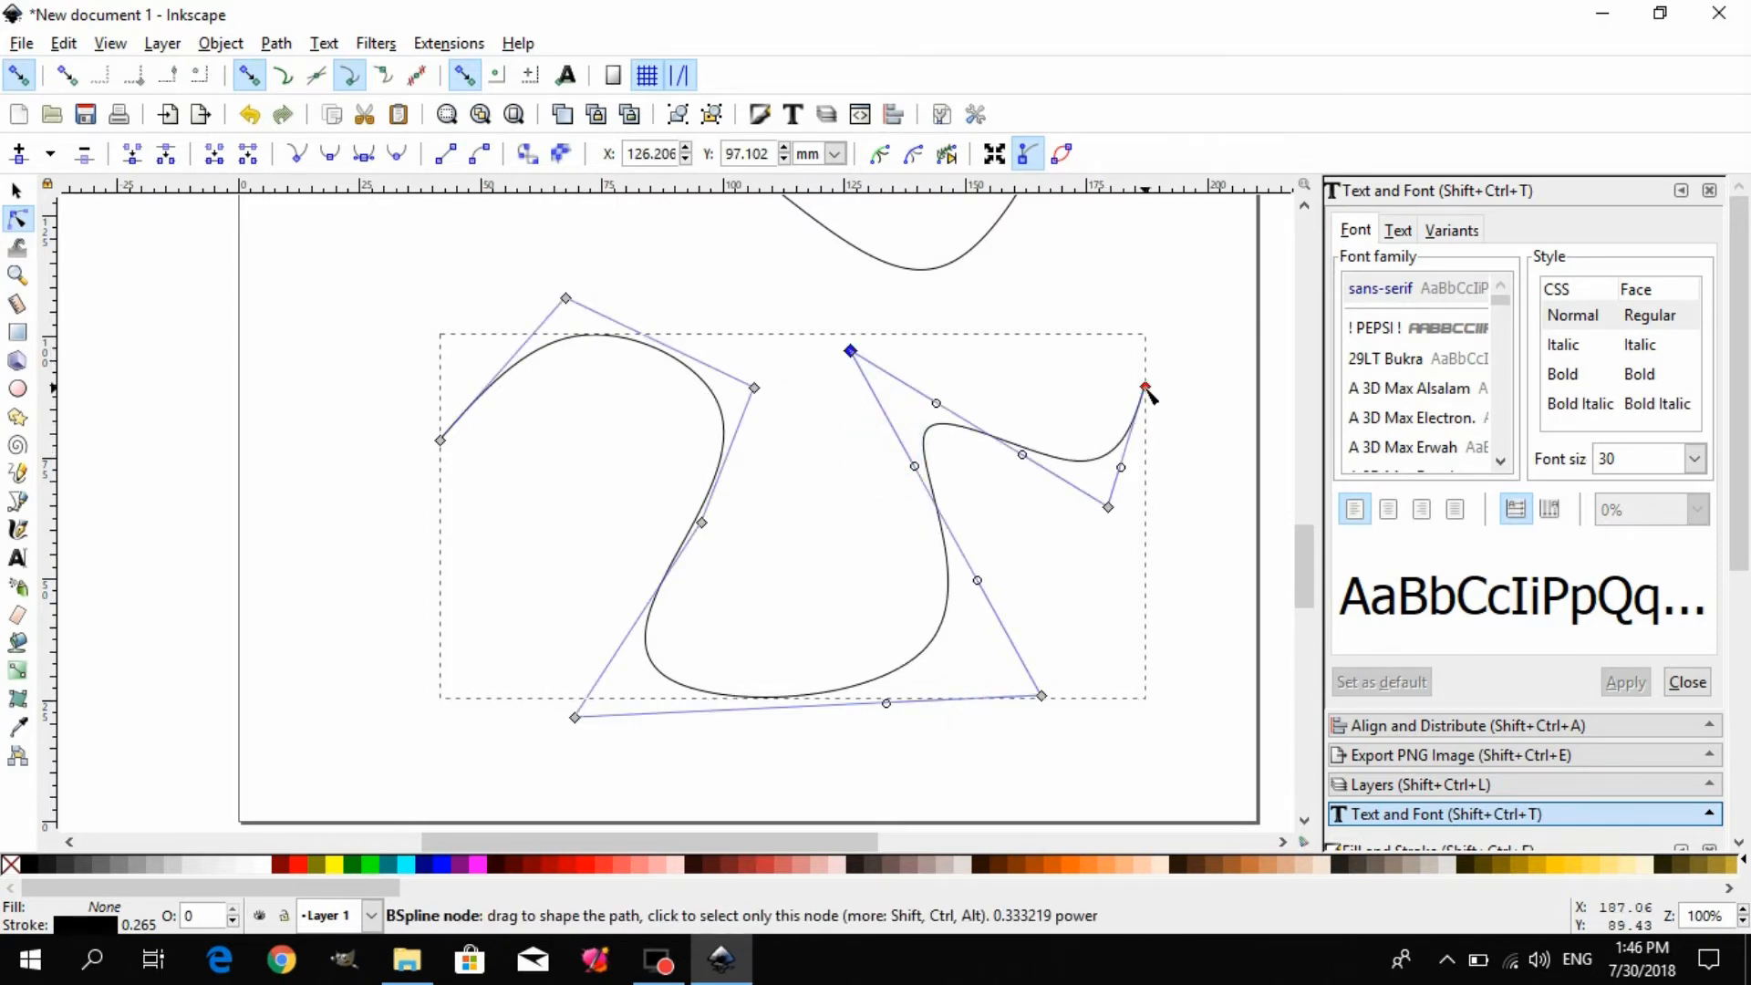
left_click_drag(1145, 387, 1123, 293)
- Delete both BSpline curves, leaving the page empty
scroll(437, 702, "up", 7)
scroll(411, 657, "down", 14)
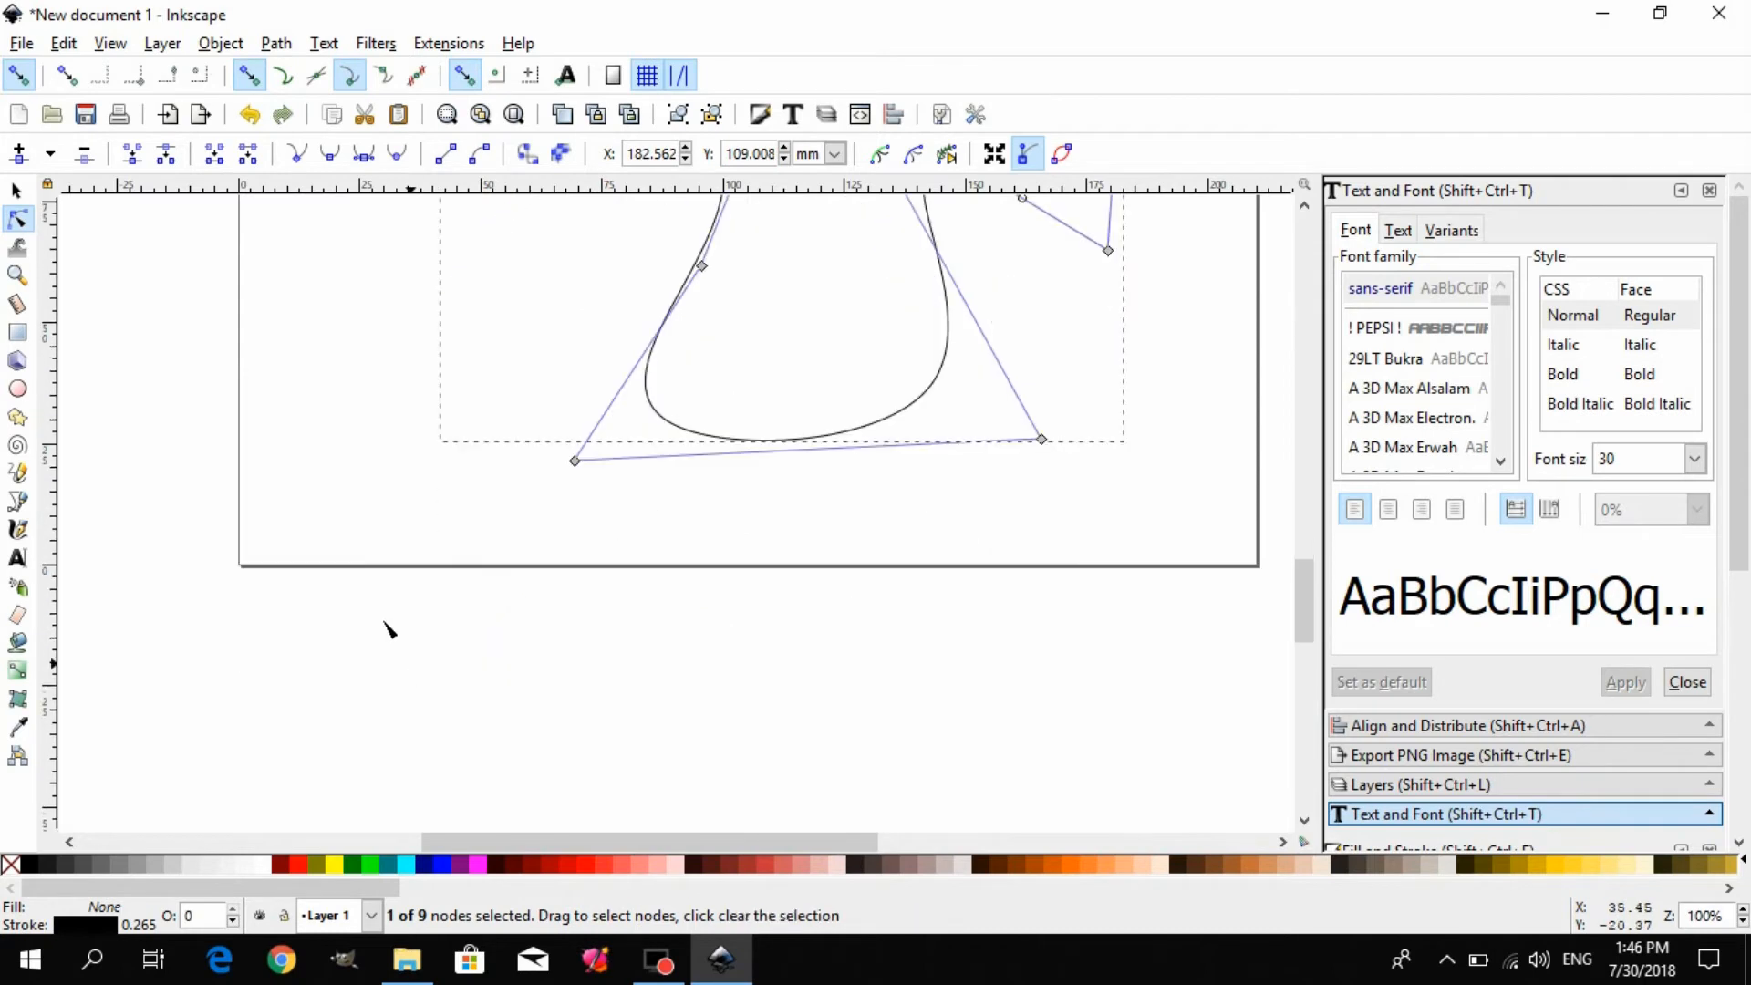
scroll(347, 565, "up", 7)
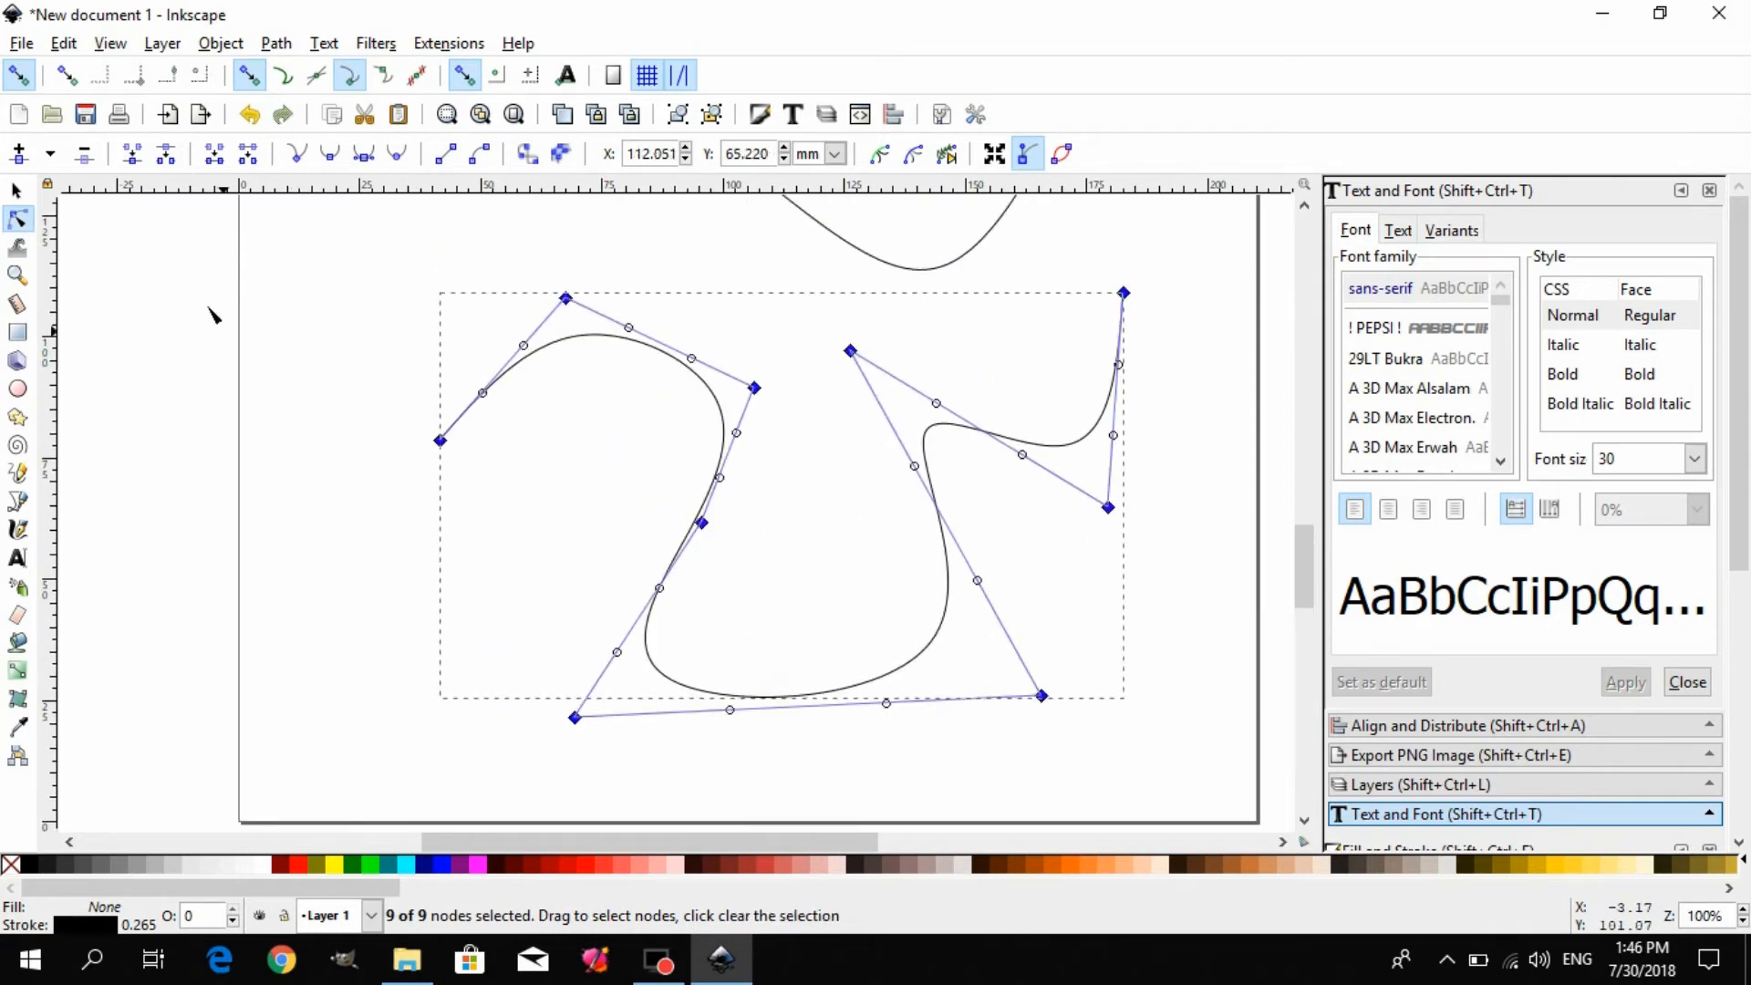
left_click(16, 190)
scroll(268, 558, "up", 5)
scroll(267, 558, "up", 1)
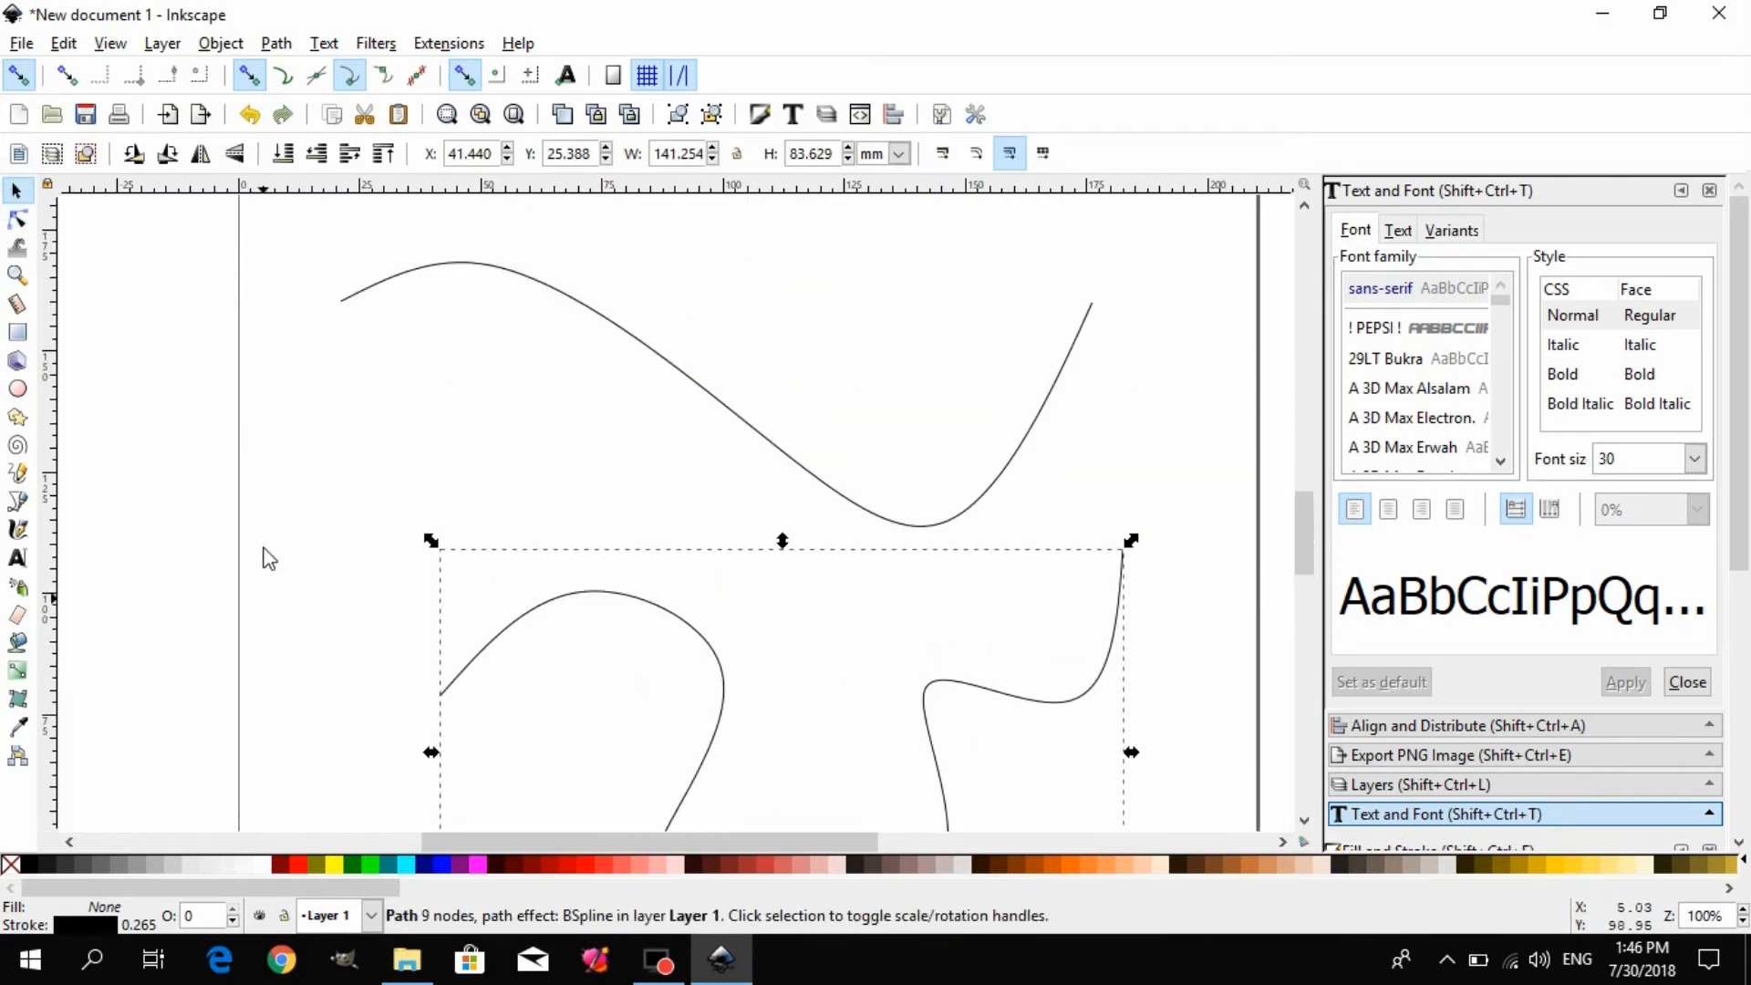
key("ctrl+a")
key("Delete")
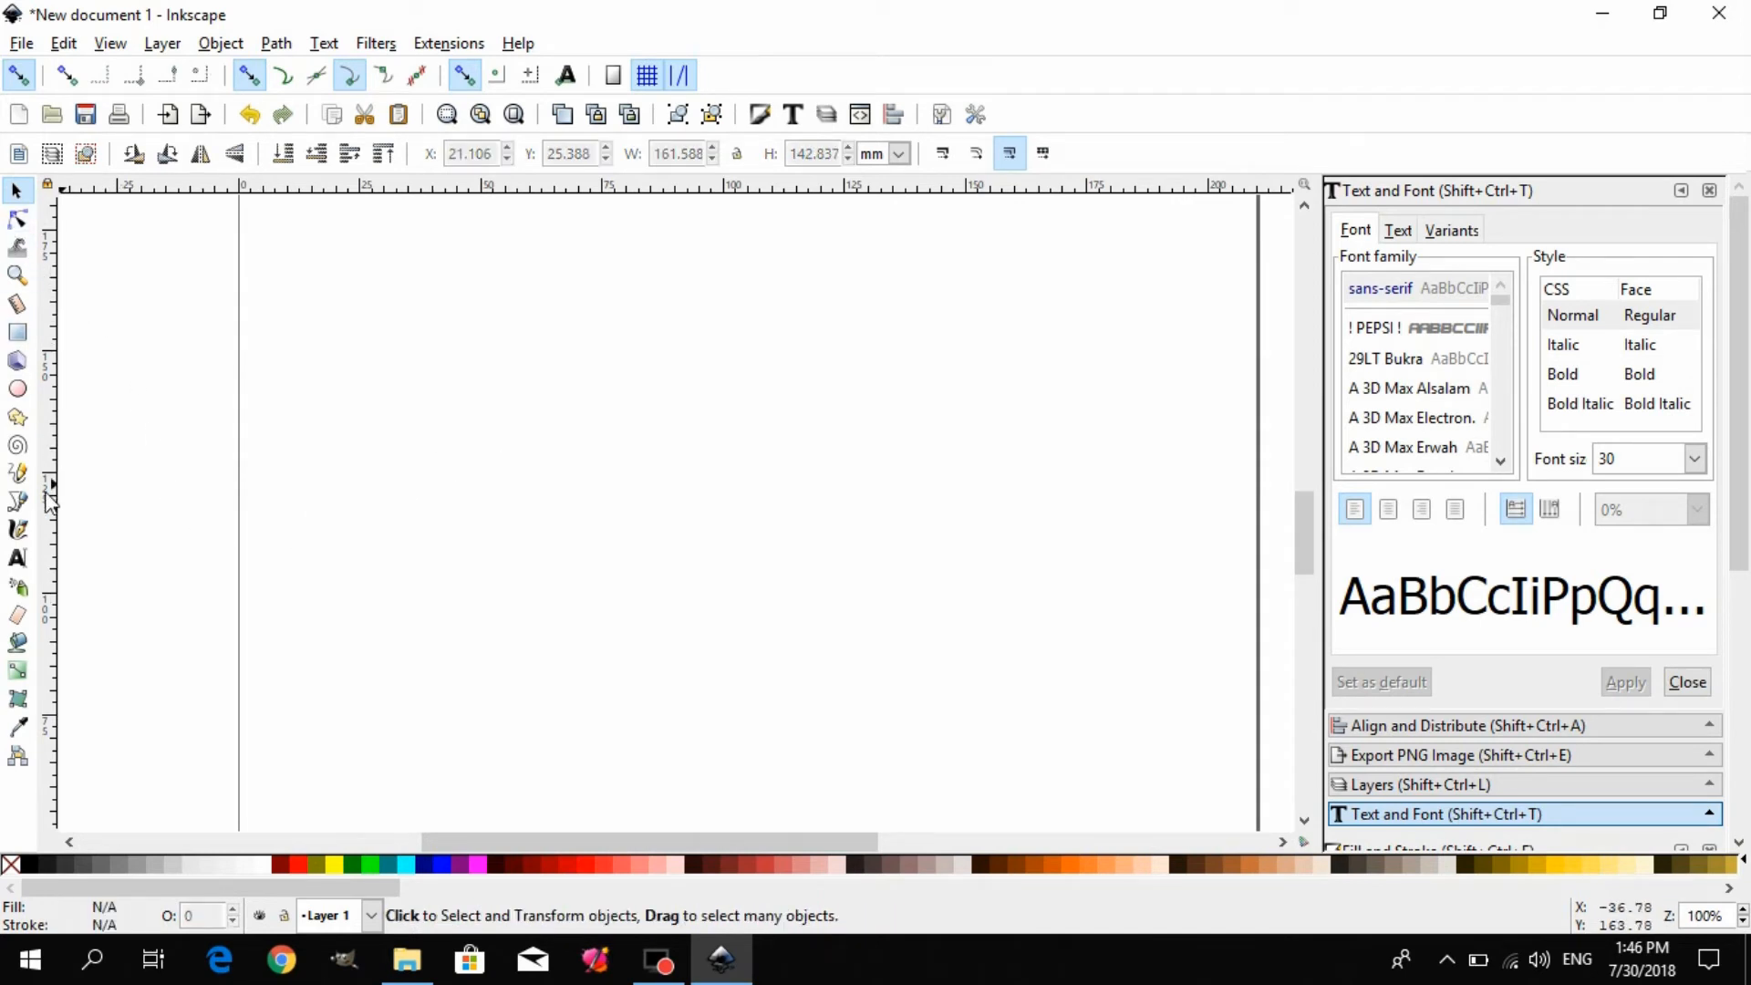
- Draw two pencil BSpline curves forking from a shared start, plus a regular-mode curve to their left, at smoothing 34
left_click(17, 473)
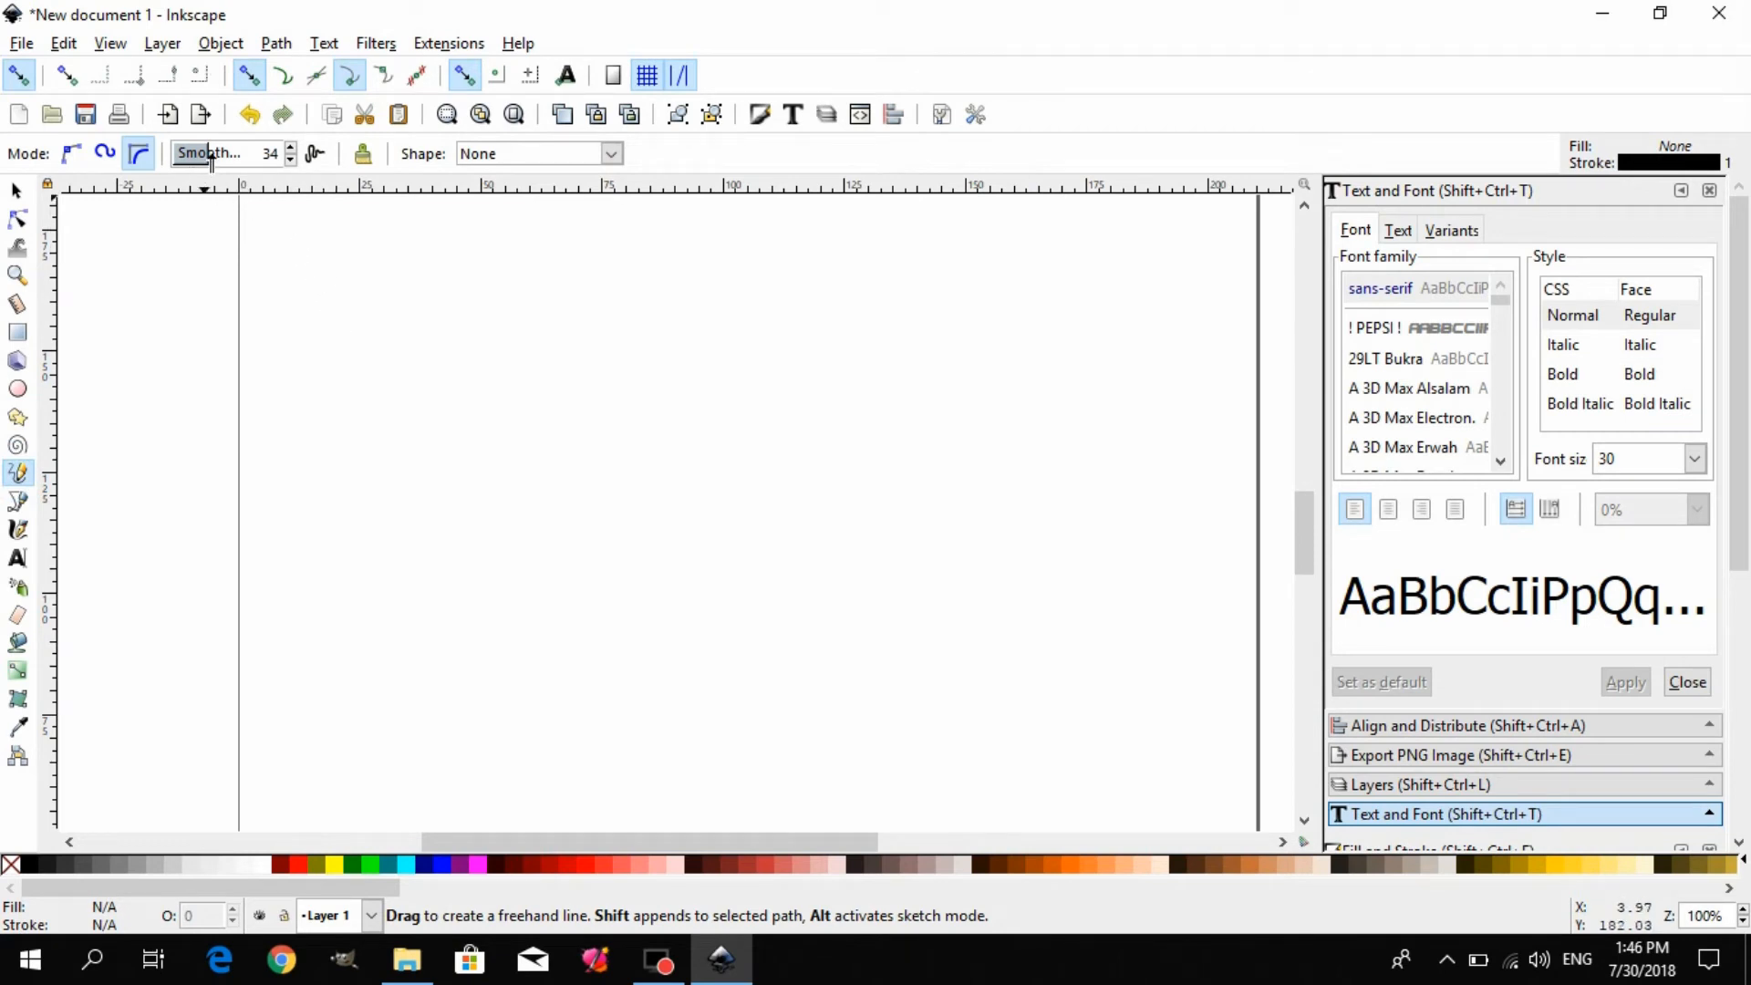
mouse_move(480, 291)
left_mouse_down()
mouse_move(1113, 483)
mouse_move(1013, 518)
left_mouse_up()
mouse_move(480, 292)
left_mouse_down()
mouse_move(645, 575)
mouse_move(941, 691)
left_mouse_up()
left_click(71, 153)
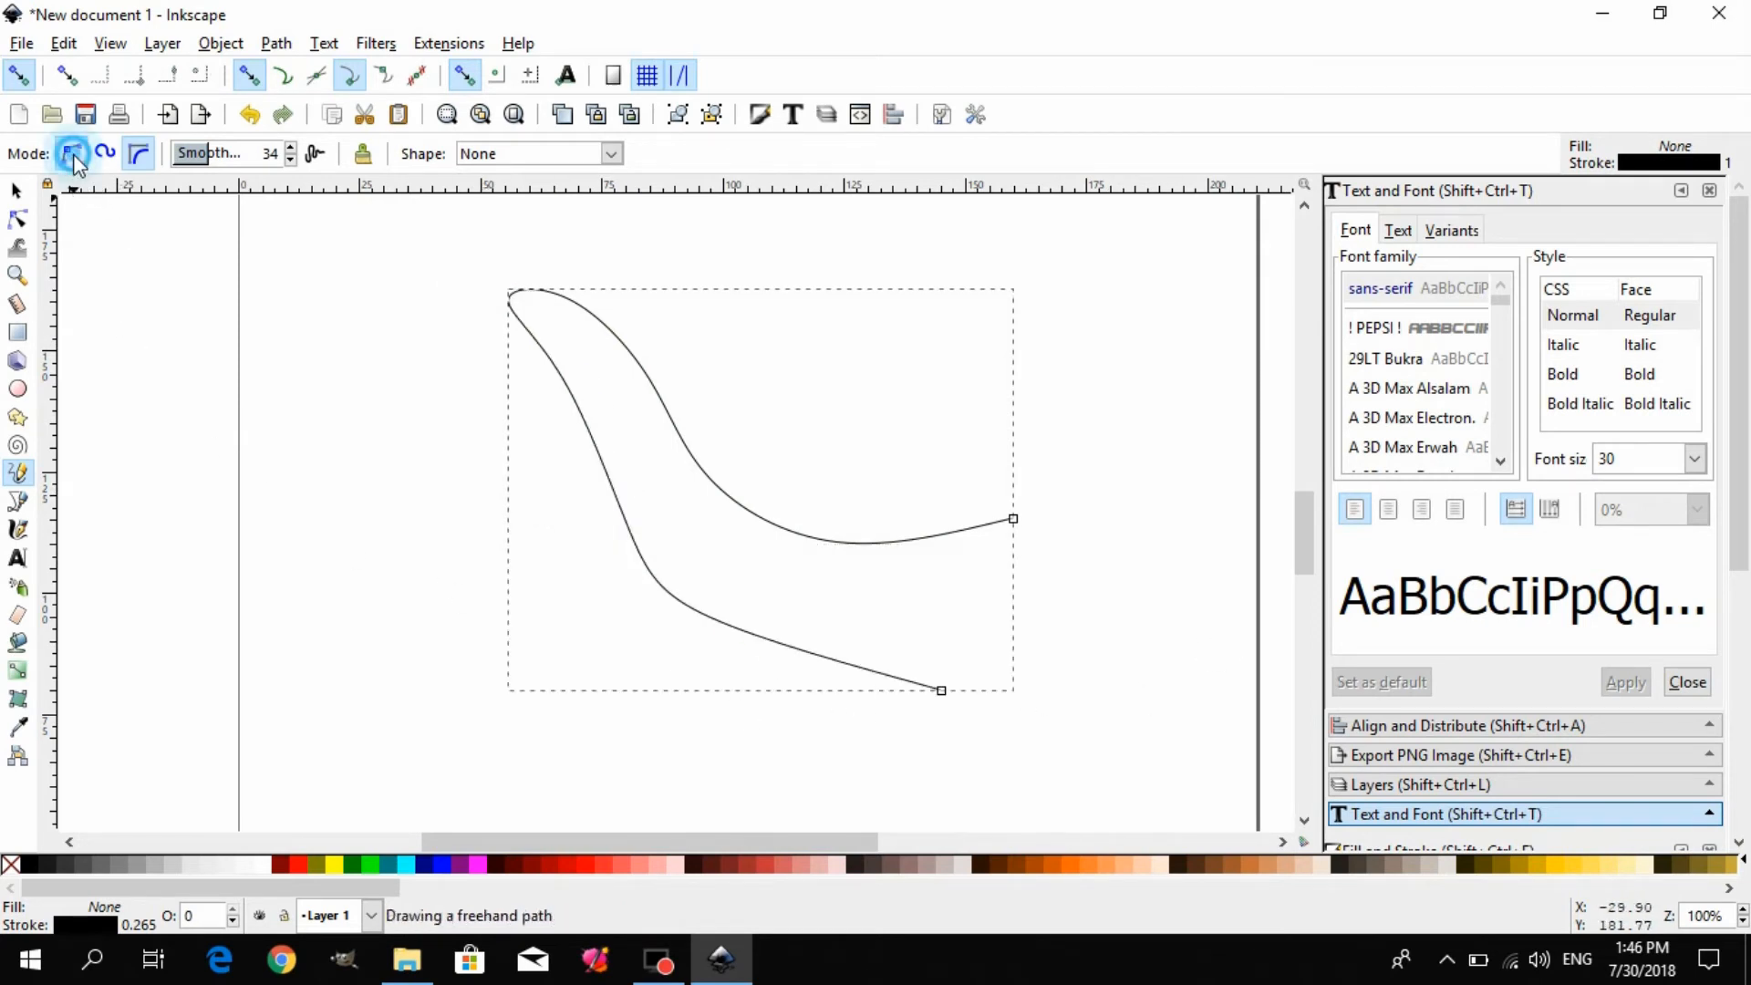
left_click_drag(297, 418, 709, 726)
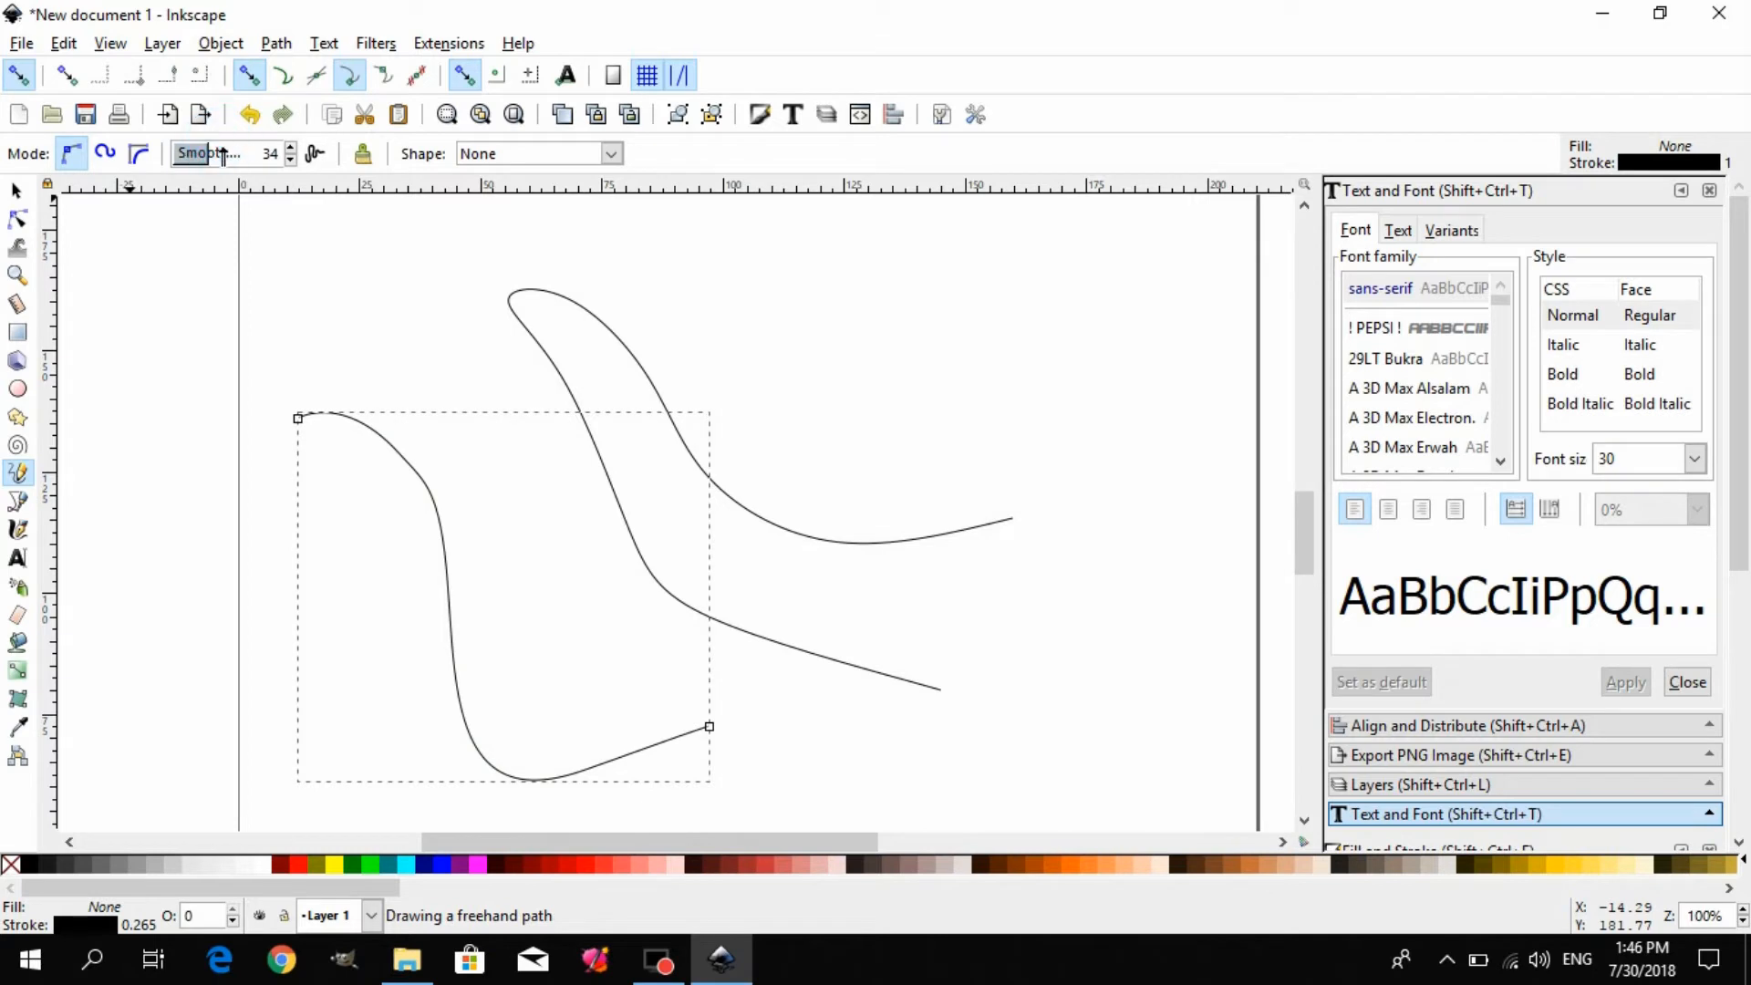
- Set the pencil smoothing to 99 and draw a regular wavy curve near the bottom of the page
left_click_drag(222, 155, 278, 160)
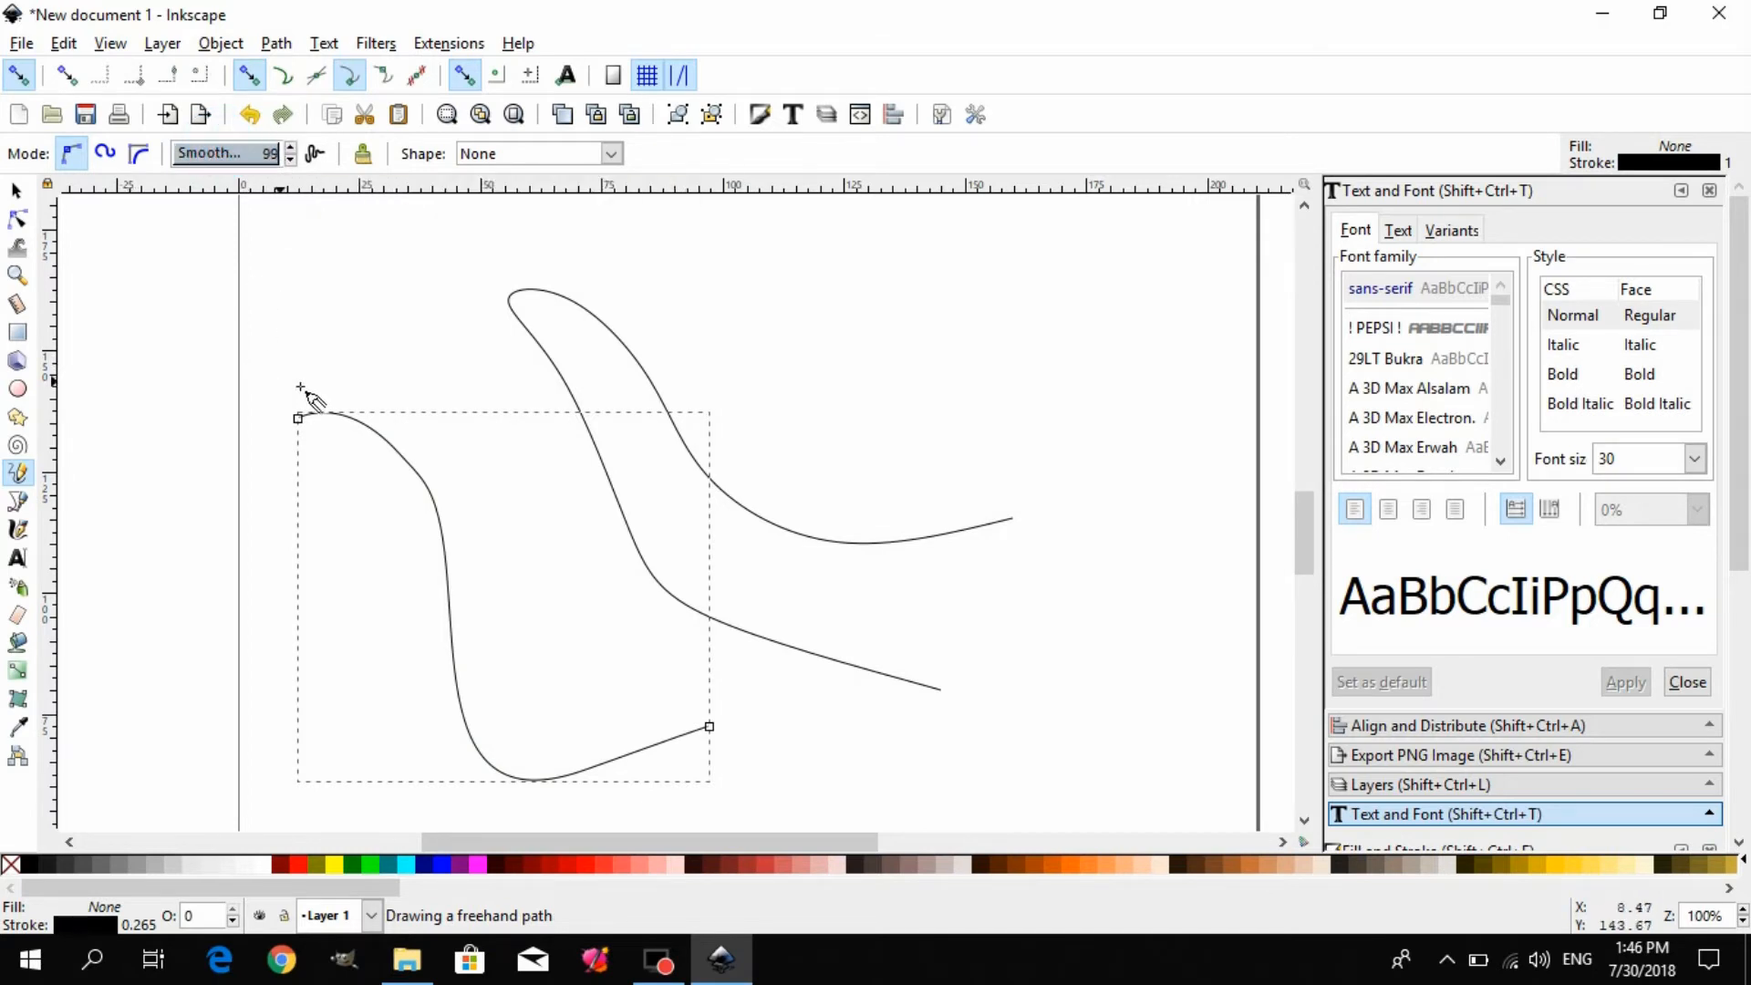
scroll(365, 356, "down", 1)
scroll(326, 632, "down", 6)
mouse_move(321, 557)
left_mouse_down()
mouse_move(730, 641)
mouse_move(938, 454)
left_mouse_up()
- Set the pencil shape to Triangle in and draw a wavy tapered curve across the upper part of the page
scroll(252, 461, "up", 7)
scroll(333, 524, "up", 8)
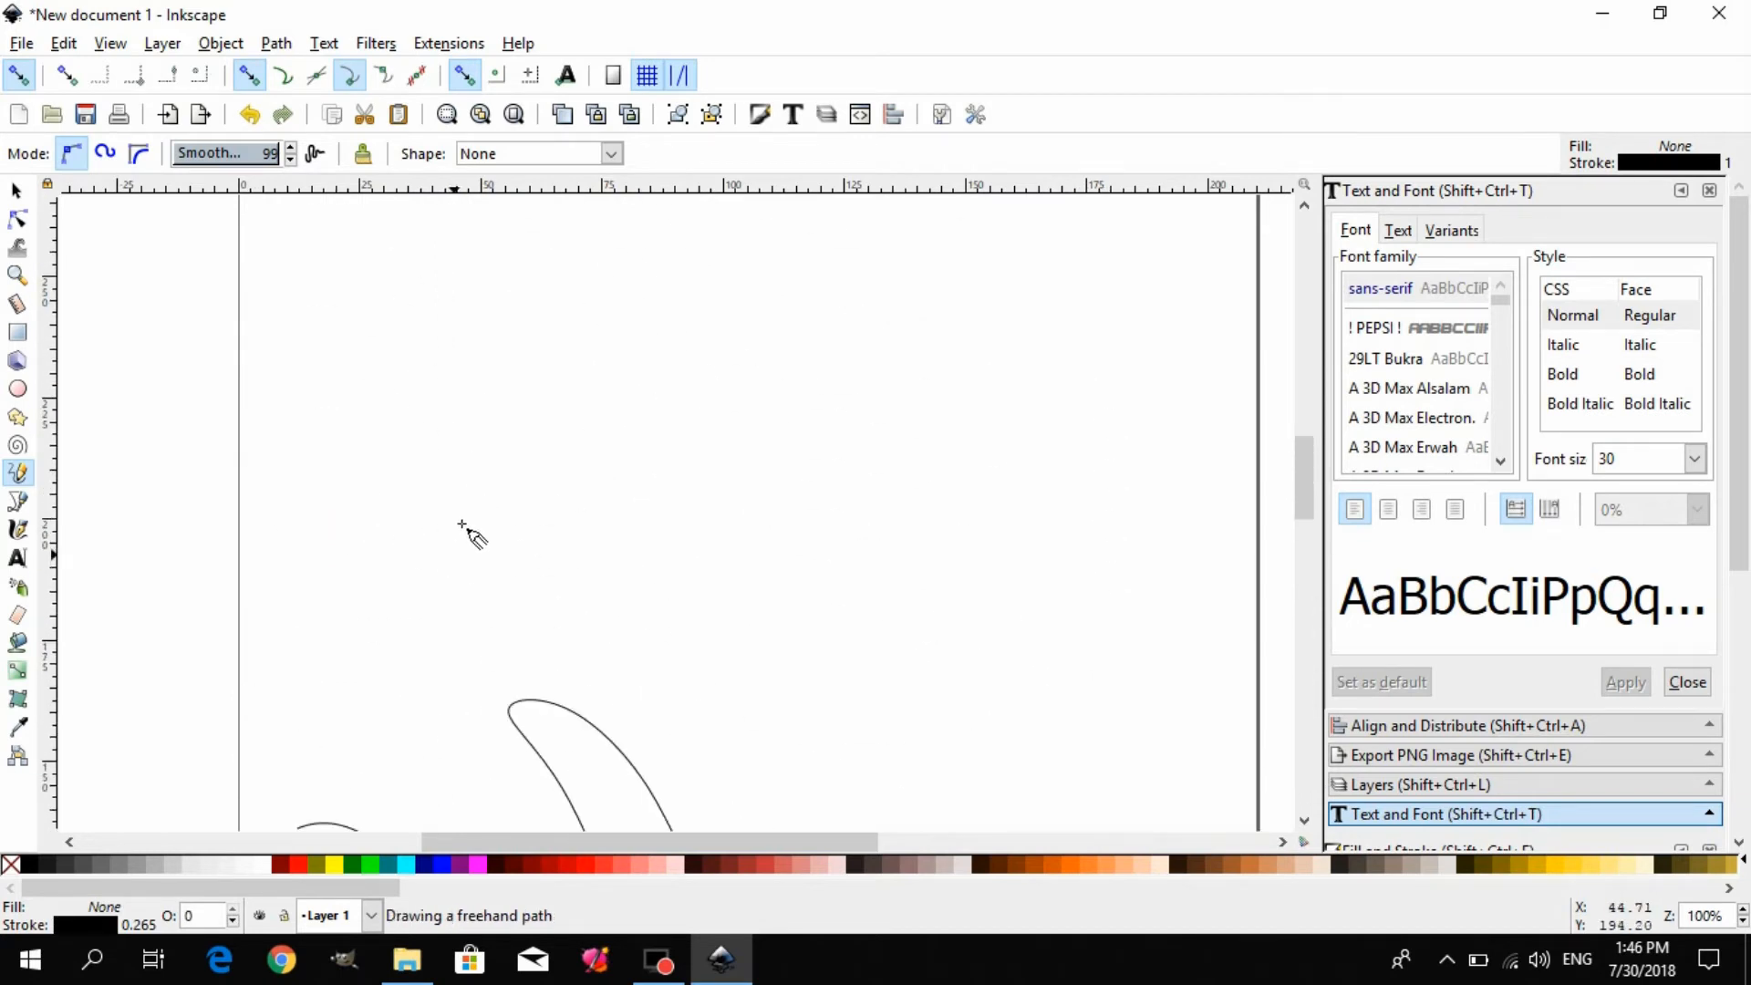
scroll(434, 391, "up", 3)
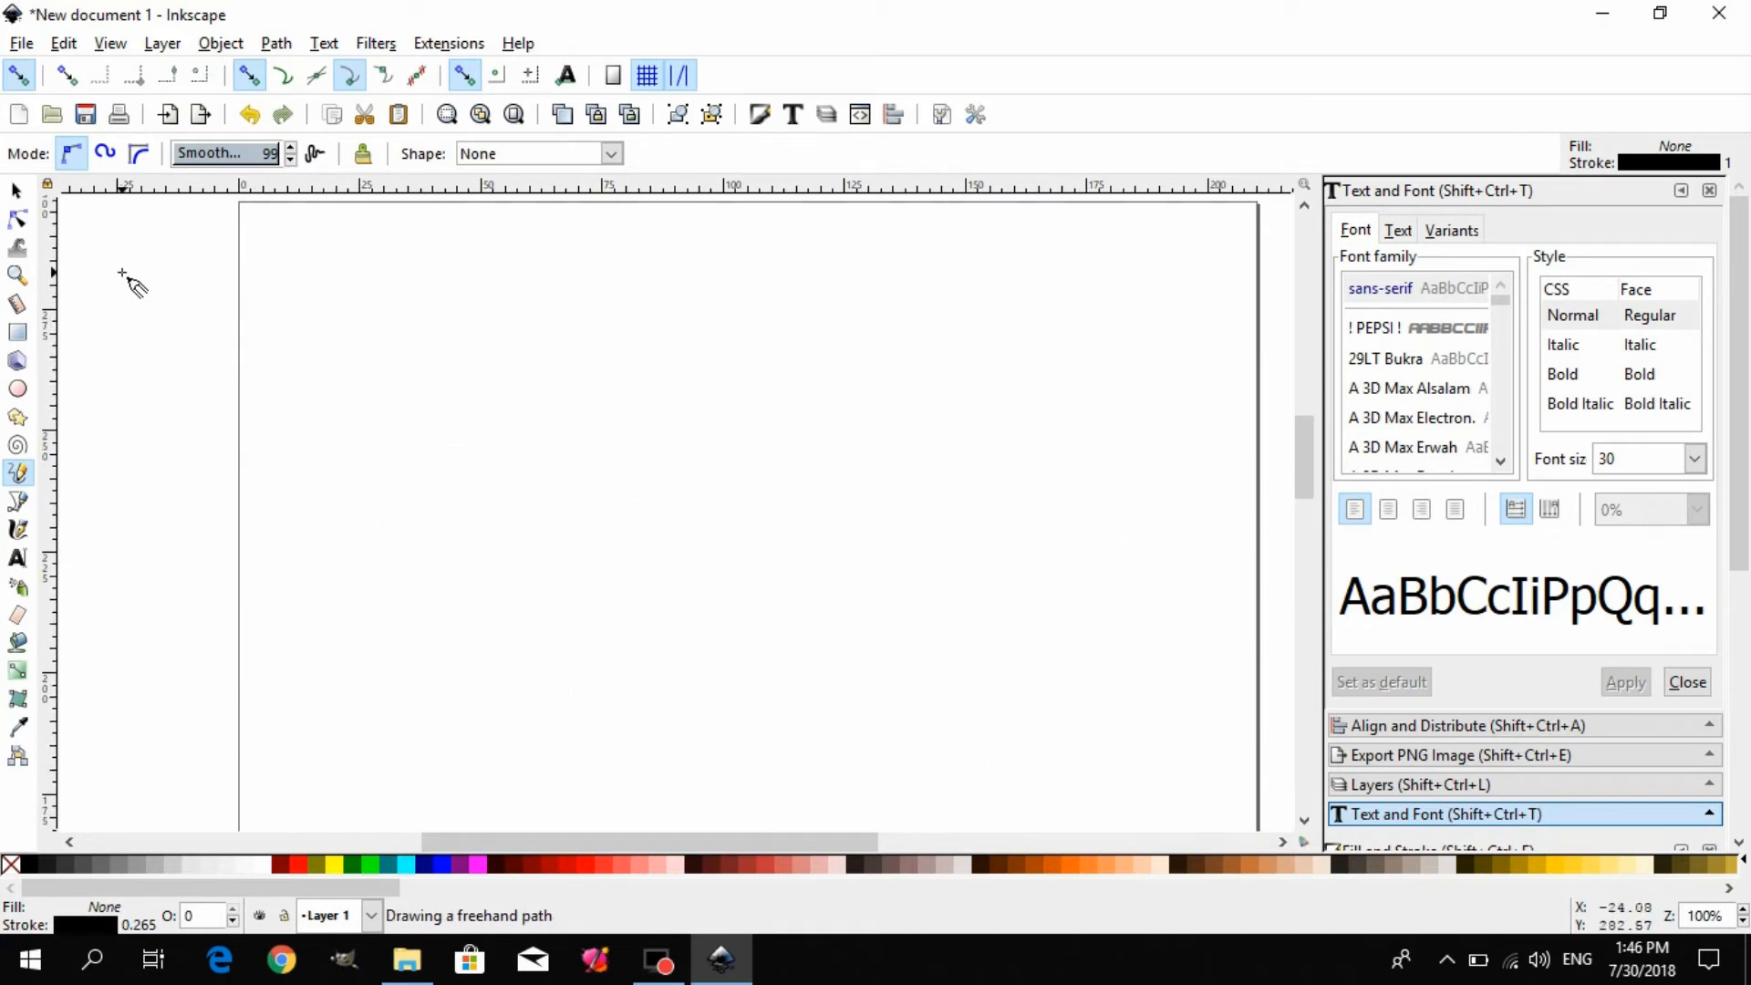
scroll(529, 429, "down", 2)
scroll(522, 406, "up", 3)
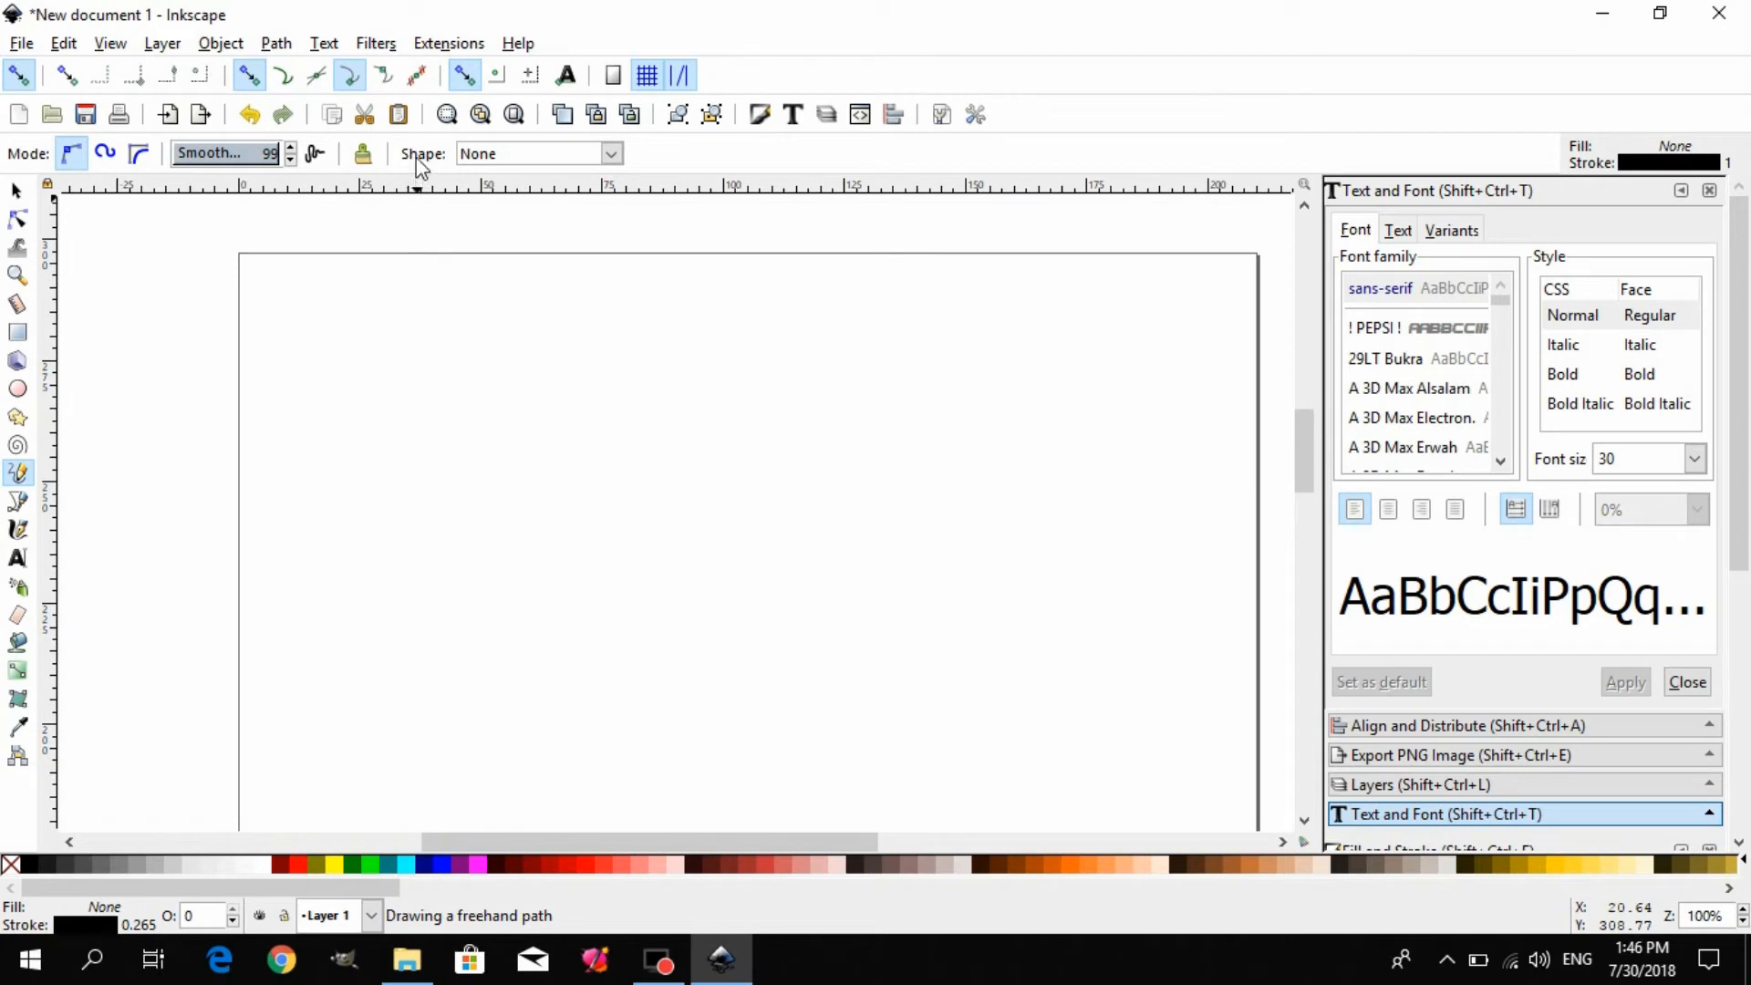
left_click(613, 156)
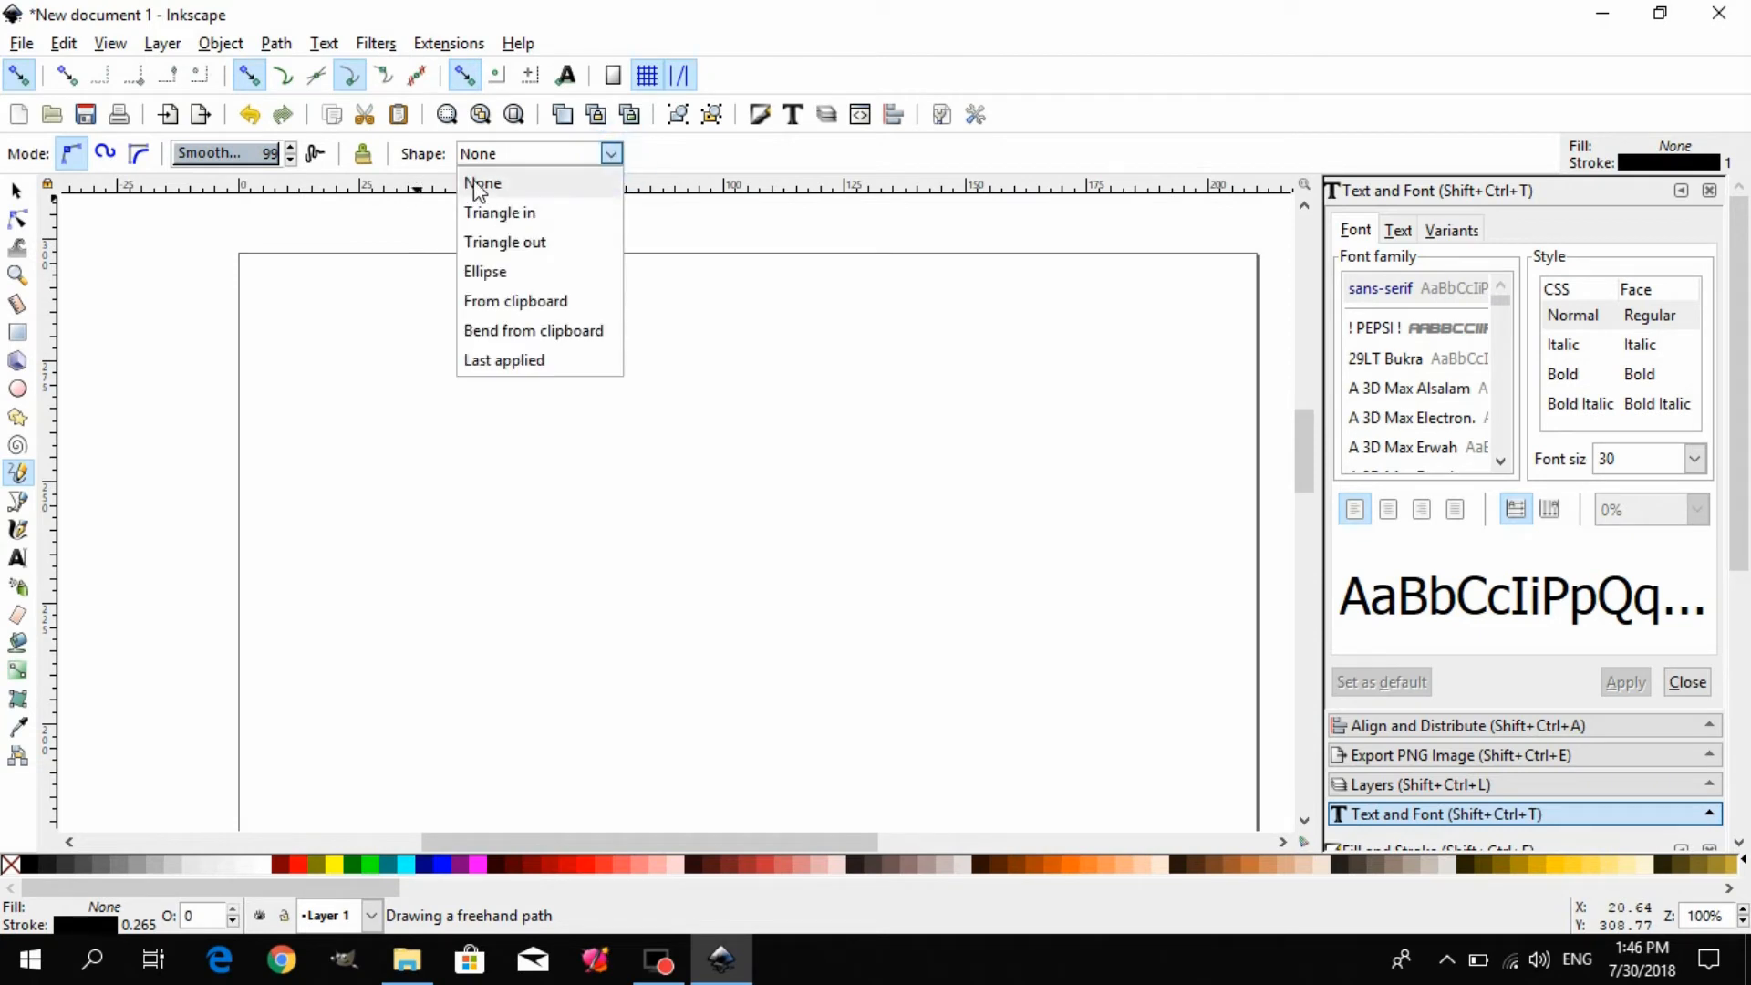
left_click(500, 217)
mouse_move(292, 389)
left_mouse_down()
mouse_move(363, 379)
mouse_move(793, 625)
mouse_move(1003, 524)
left_mouse_up()
left_click_drag(296, 436, 296, 408)
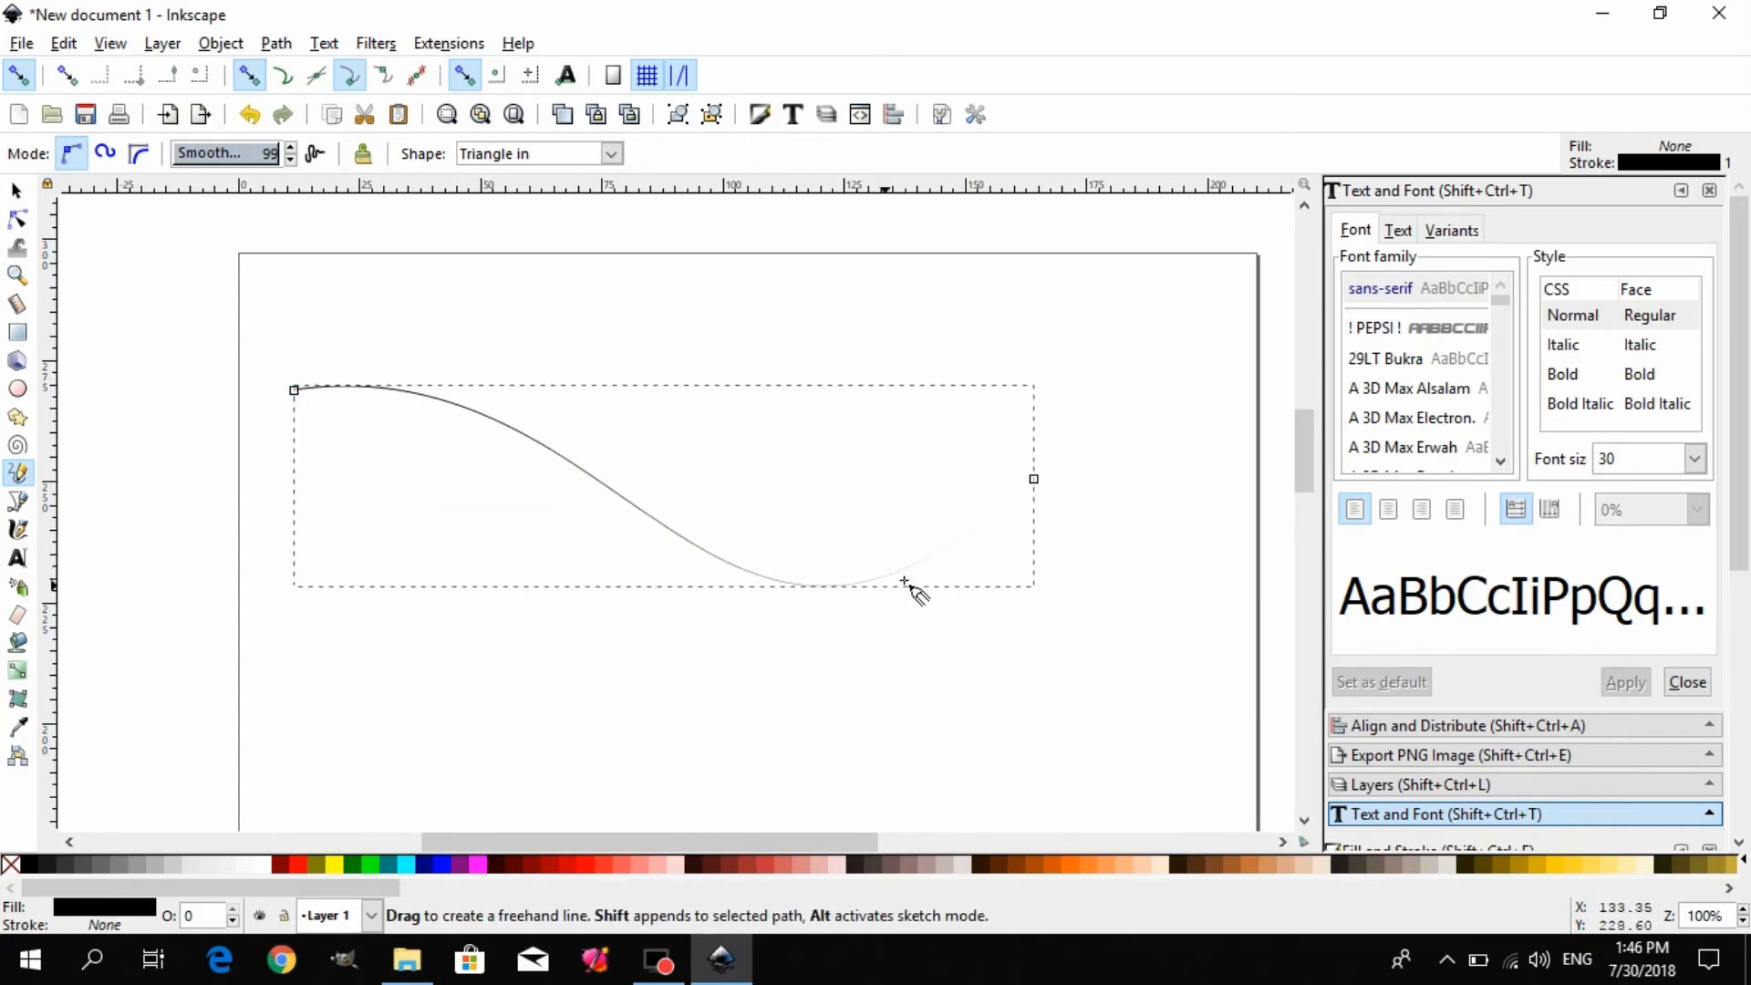
- Draw four Triangle in strokes below the first one, fanning out rightward from a shared start point
scroll(383, 436, "down", 6)
mouse_move(408, 374)
left_mouse_down()
mouse_move(547, 383)
mouse_move(1039, 629)
left_mouse_up()
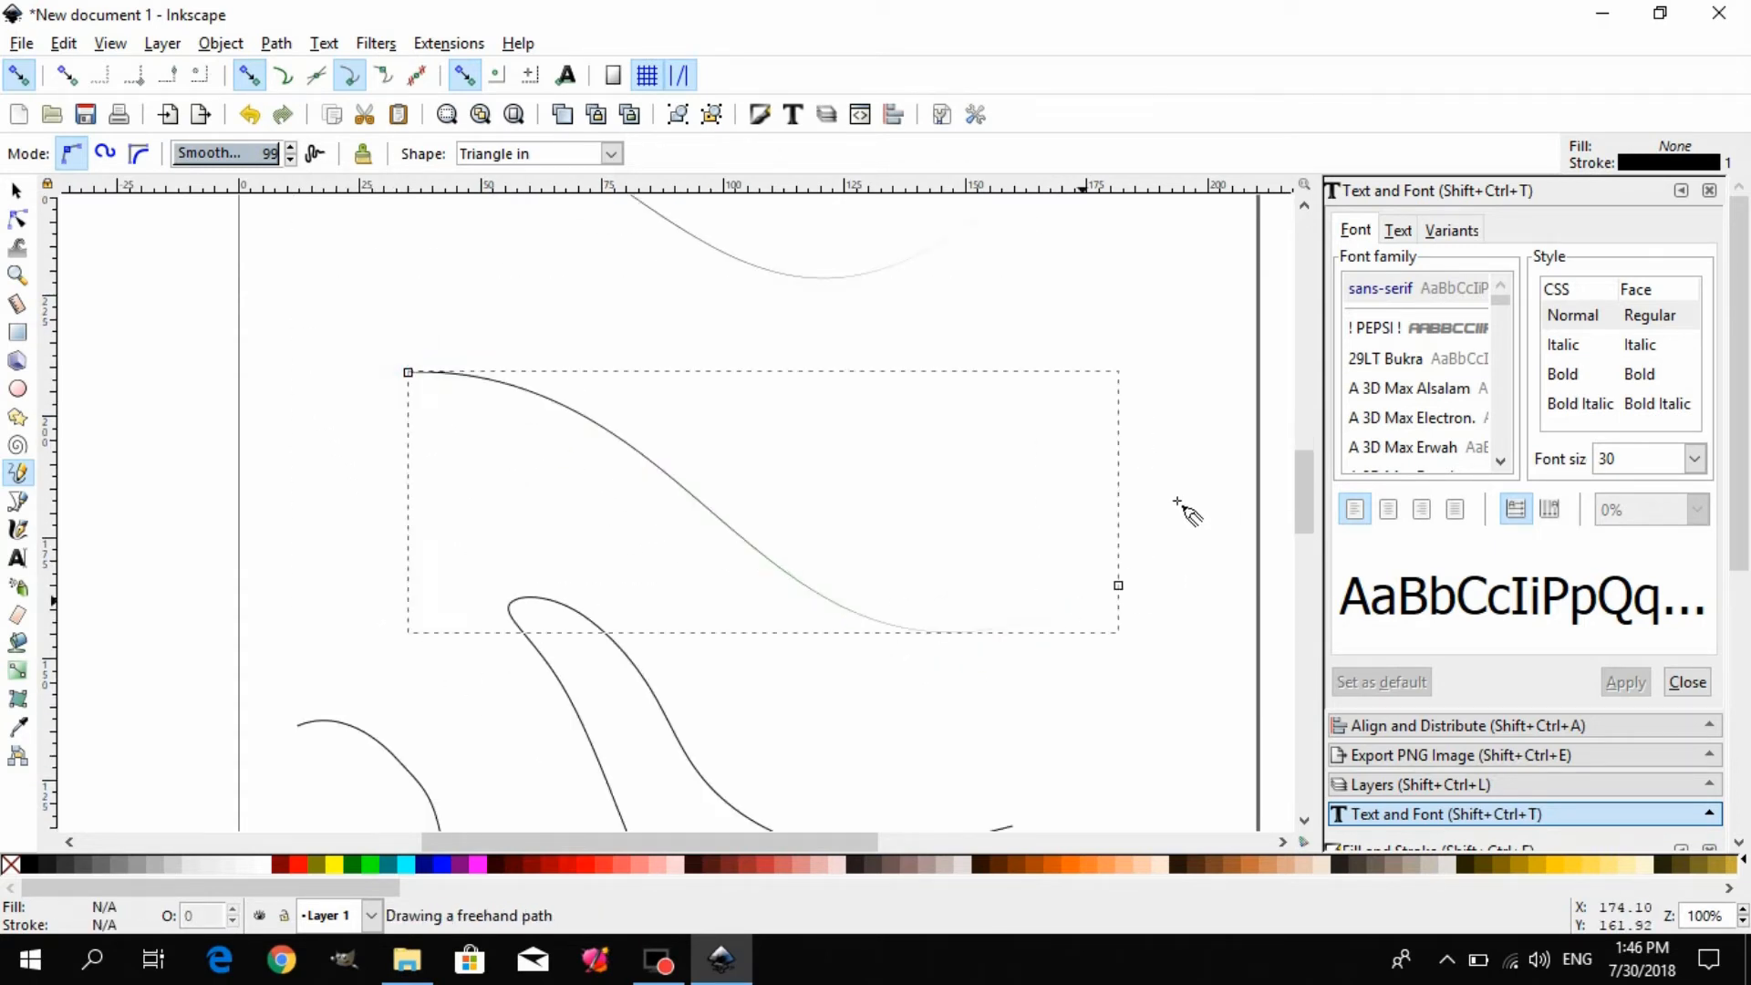
mouse_move(408, 383)
left_mouse_down()
mouse_move(997, 578)
mouse_move(1055, 559)
left_mouse_up()
mouse_move(409, 383)
left_mouse_down()
mouse_move(656, 614)
mouse_move(701, 731)
left_mouse_up()
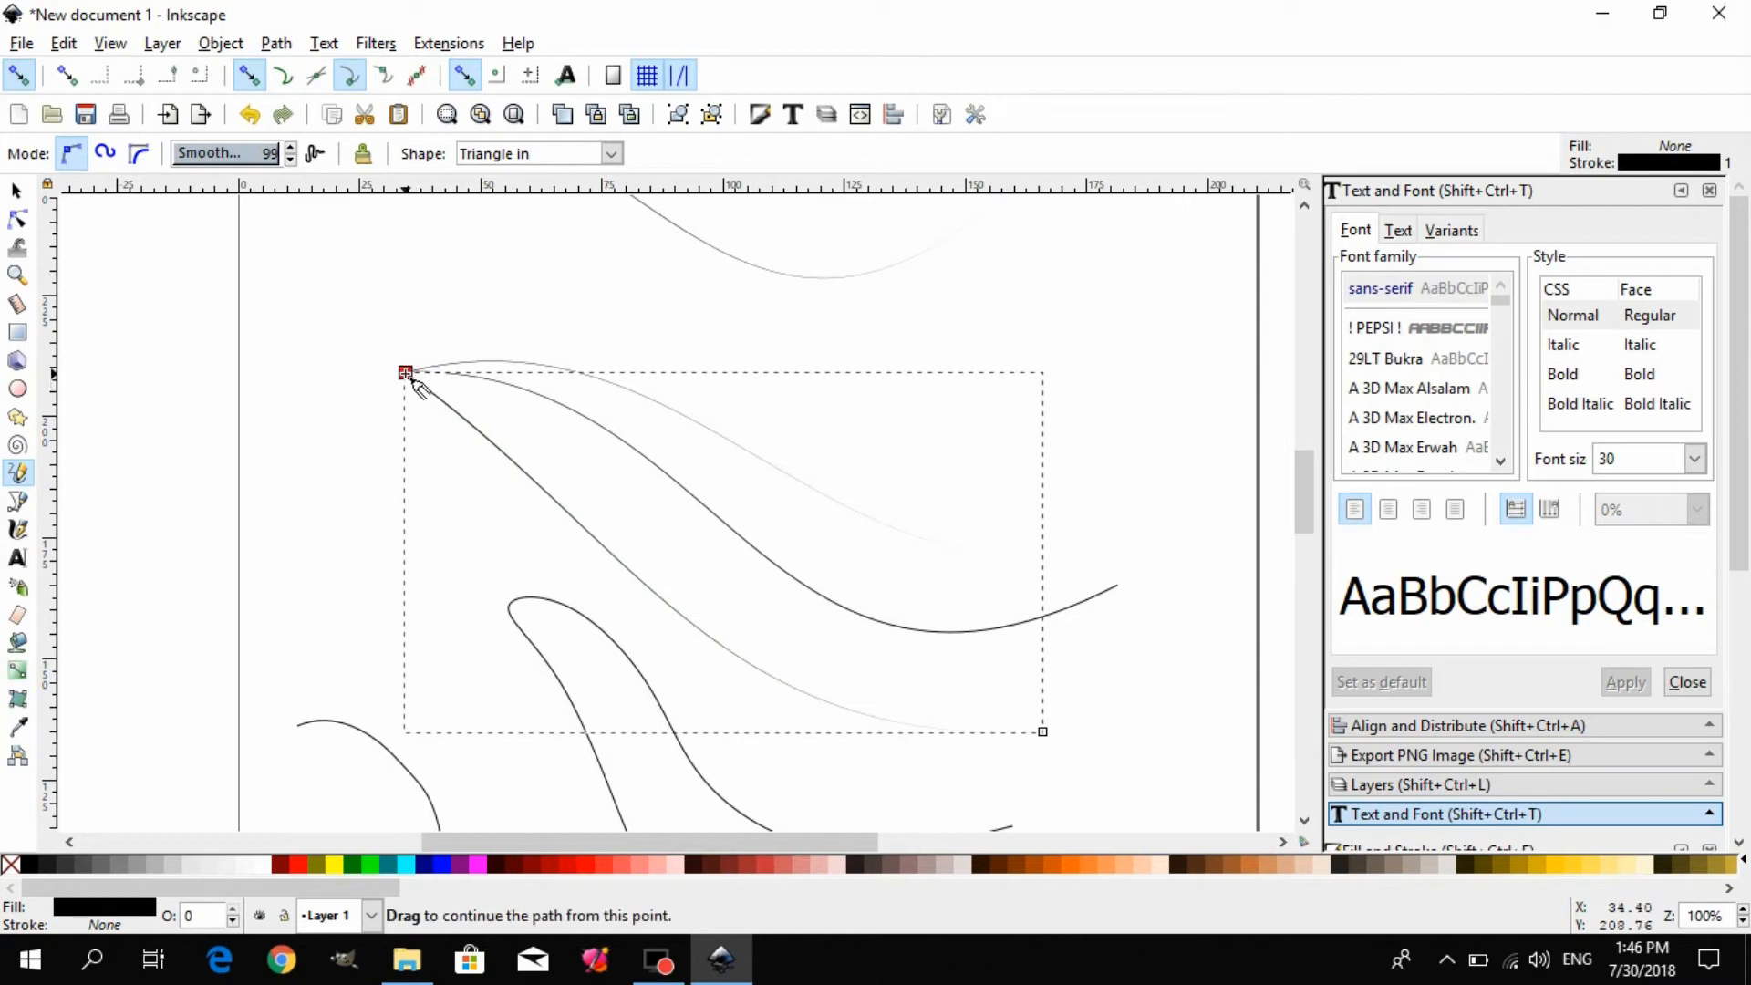
mouse_move(405, 372)
left_mouse_down()
mouse_move(627, 320)
mouse_move(994, 453)
left_mouse_up()
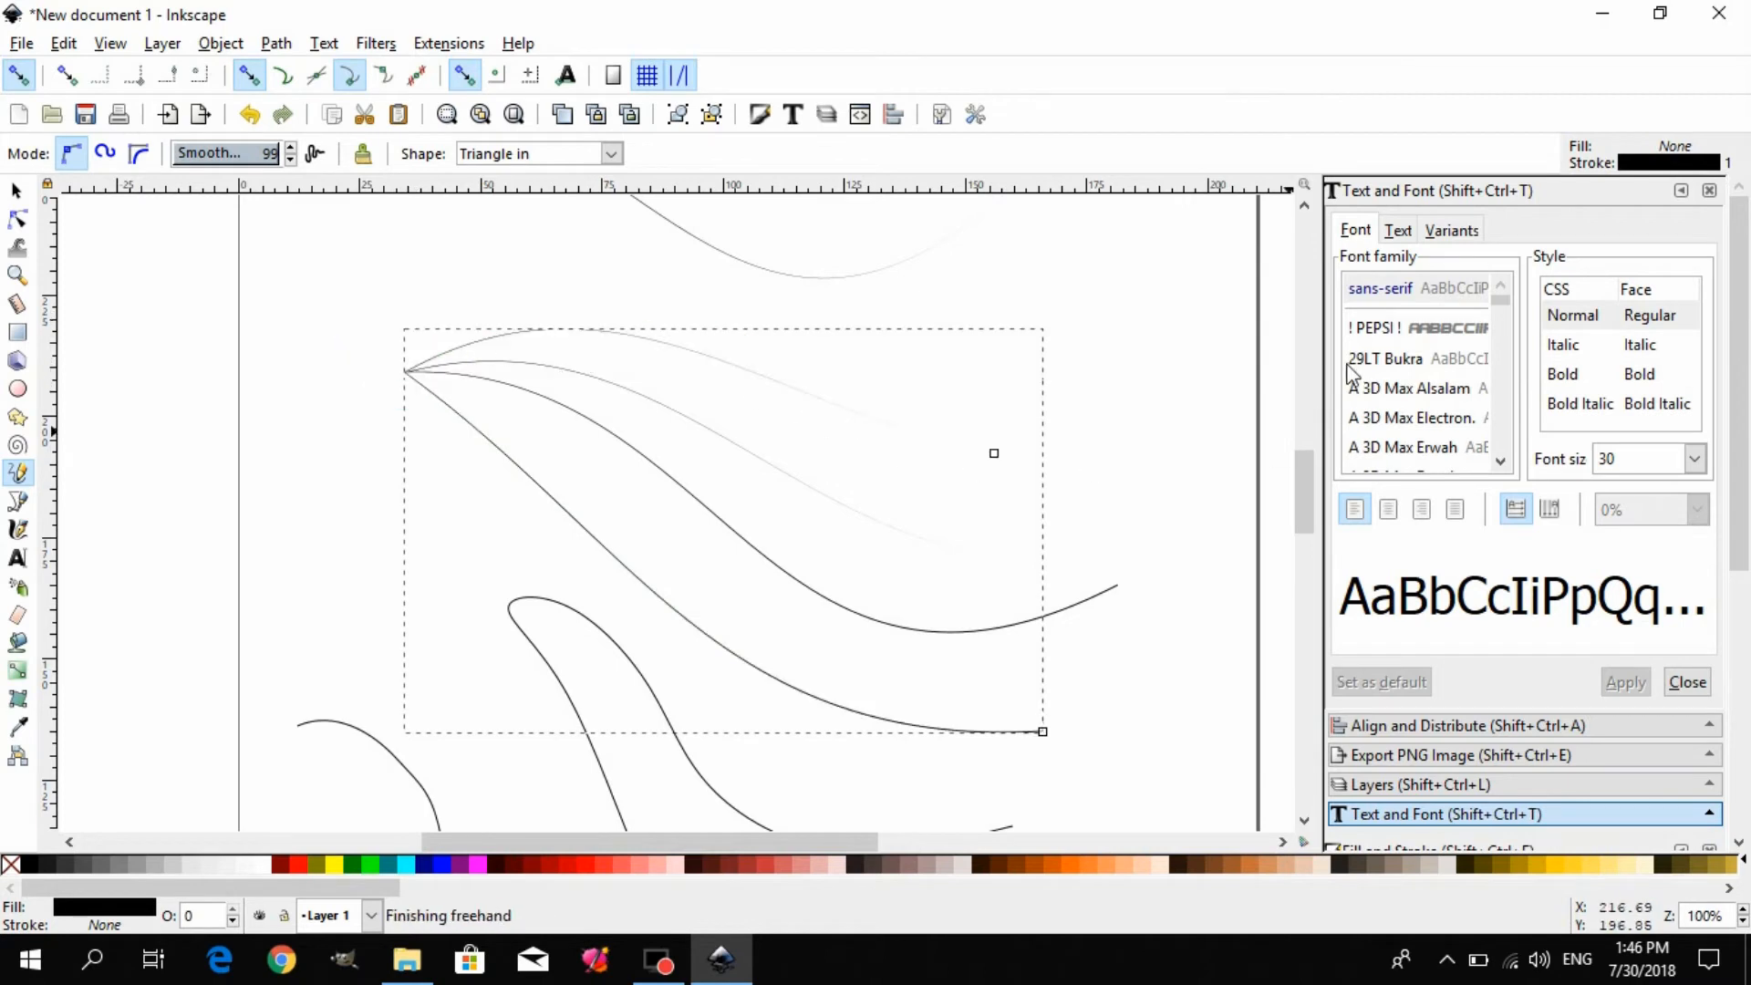
- Change the pencil shape to Triangle out and delete all the curves on the page
left_click(609, 154)
left_click(544, 243)
scroll(319, 392, "down", 4)
scroll(319, 401, "down", 5)
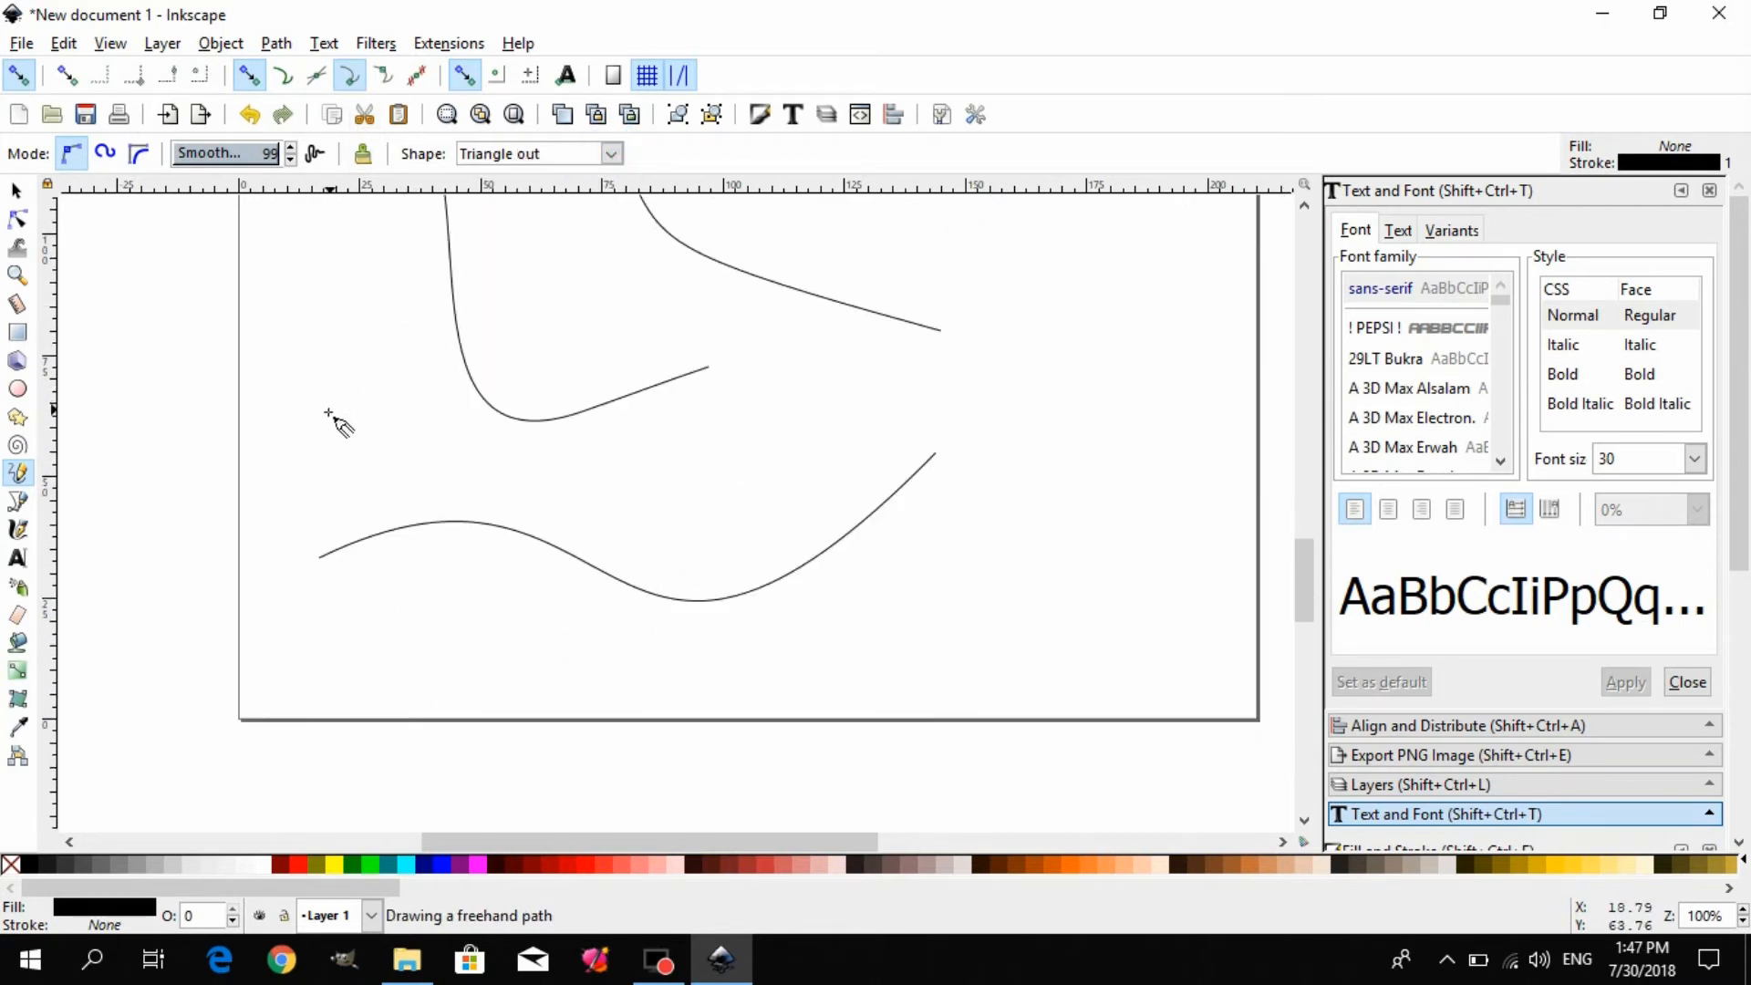
scroll(499, 467, "up", 8)
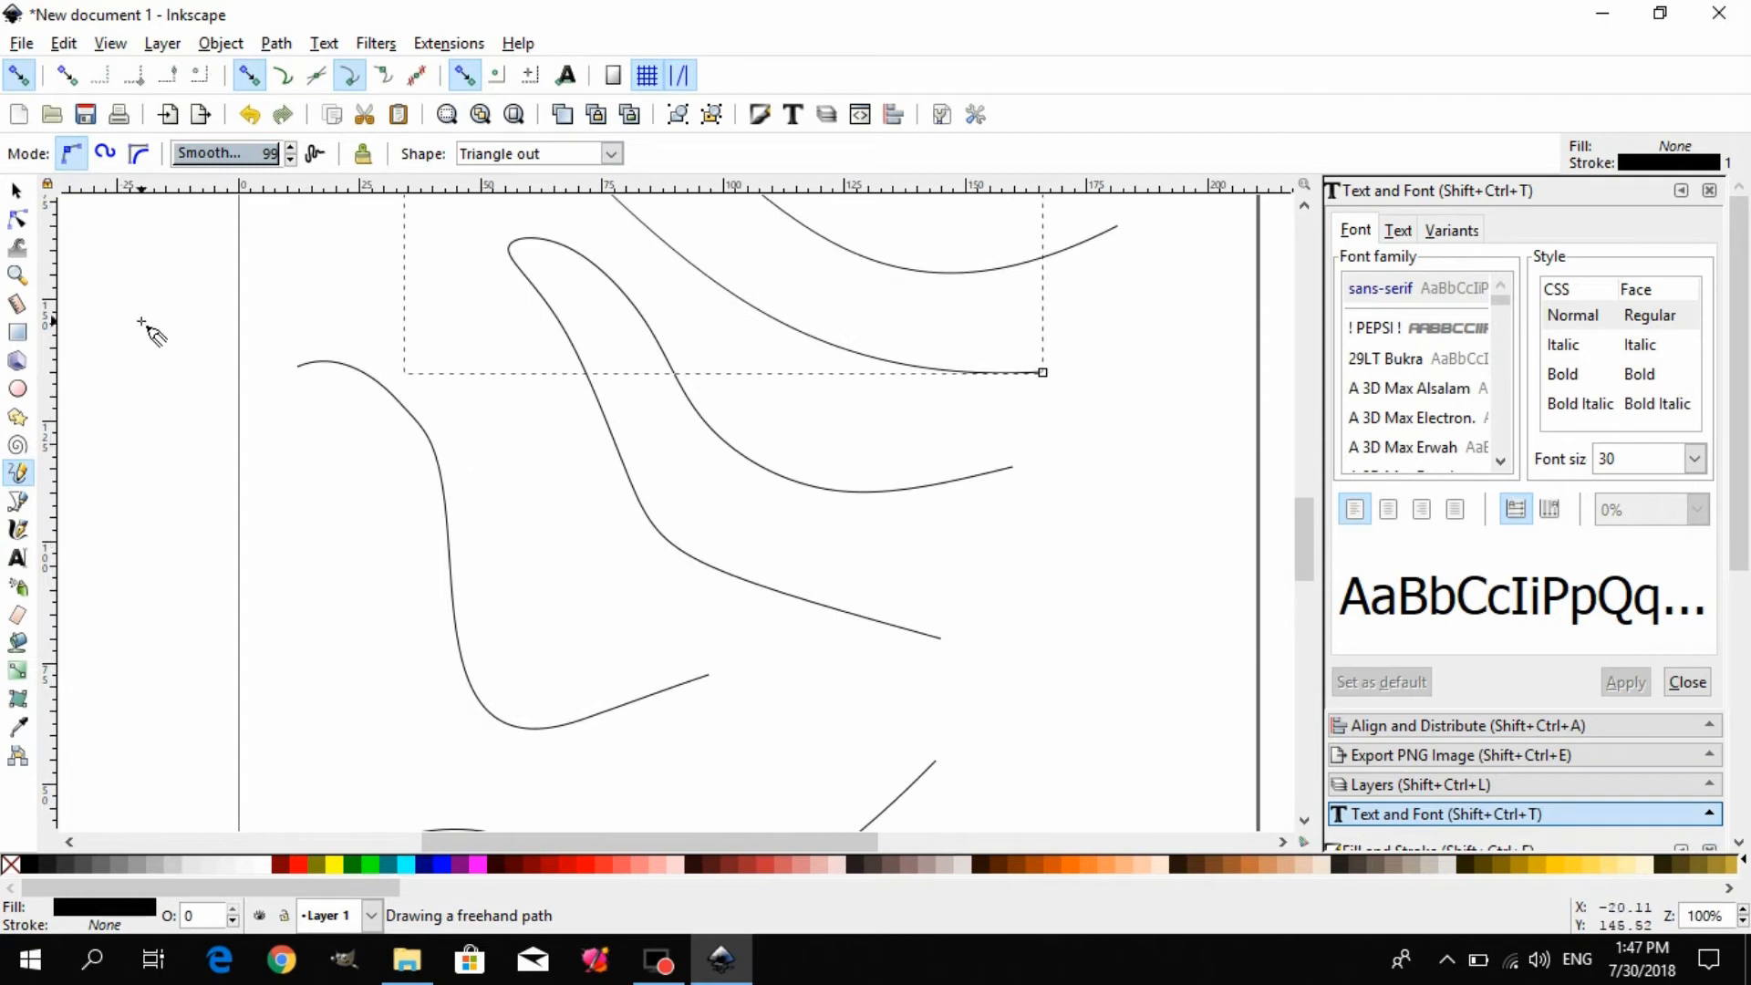
key("ctrl+a")
key("Delete")
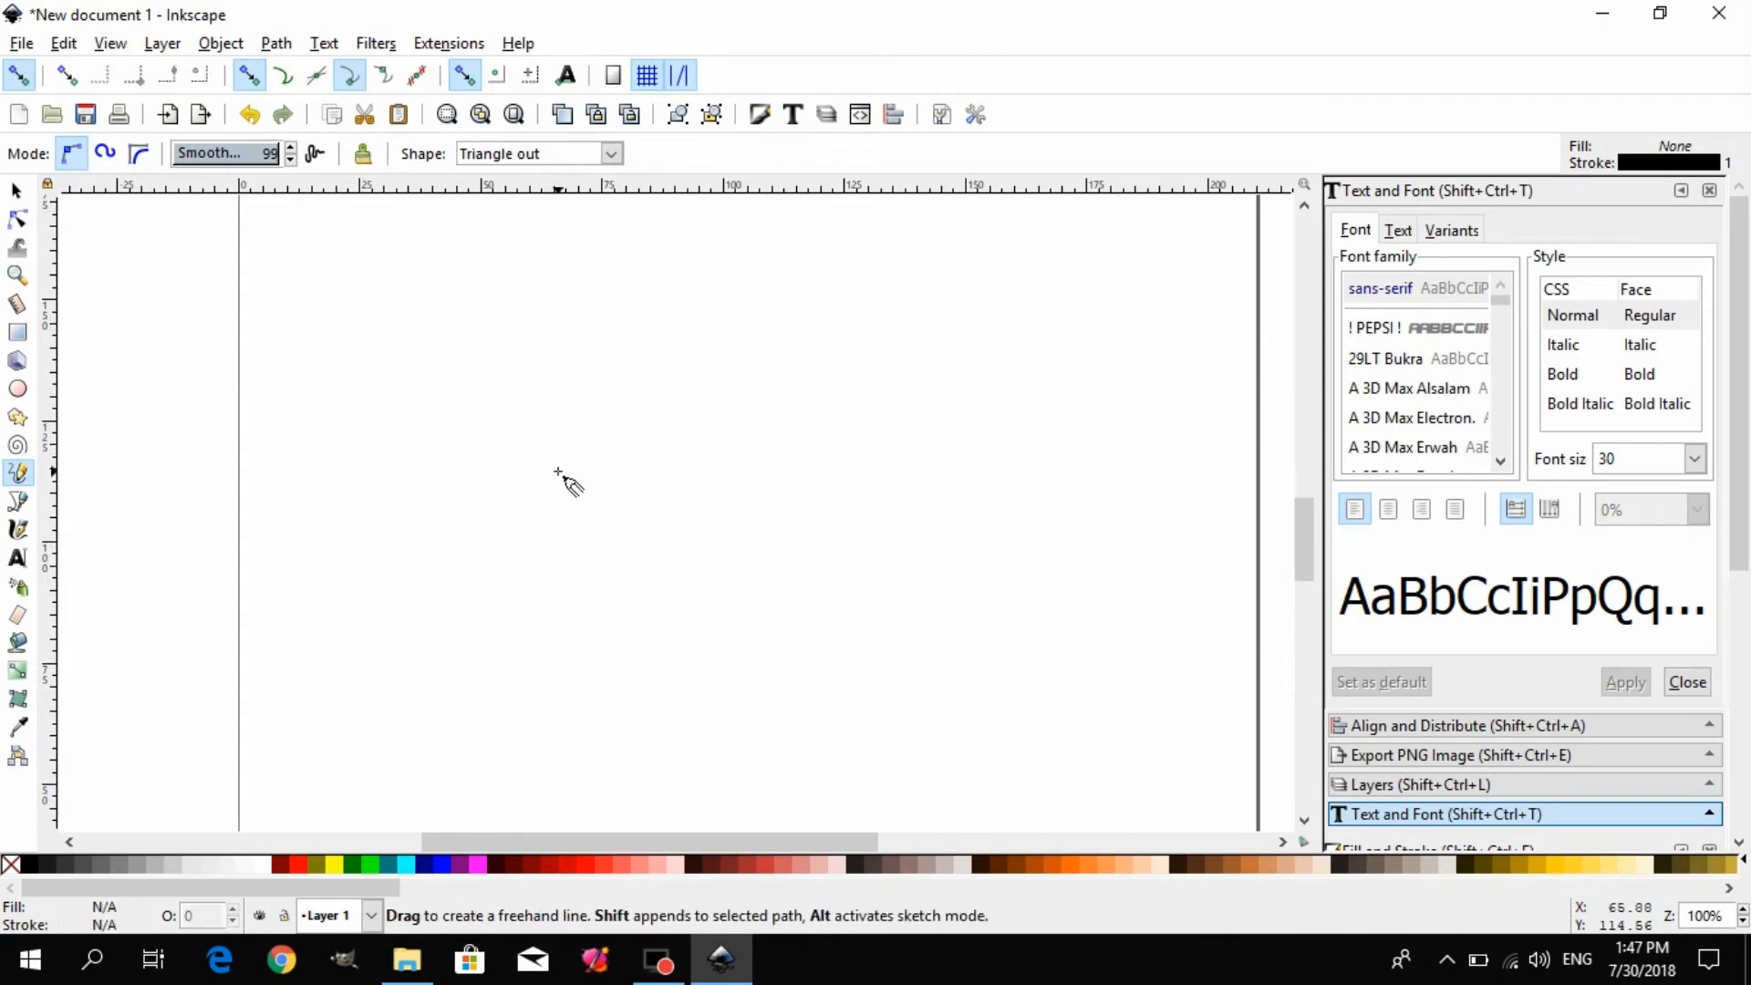
- Draw a wavy Triangle out curve about 124 mm wide in the upper part of the page
scroll(708, 437, "up", 6)
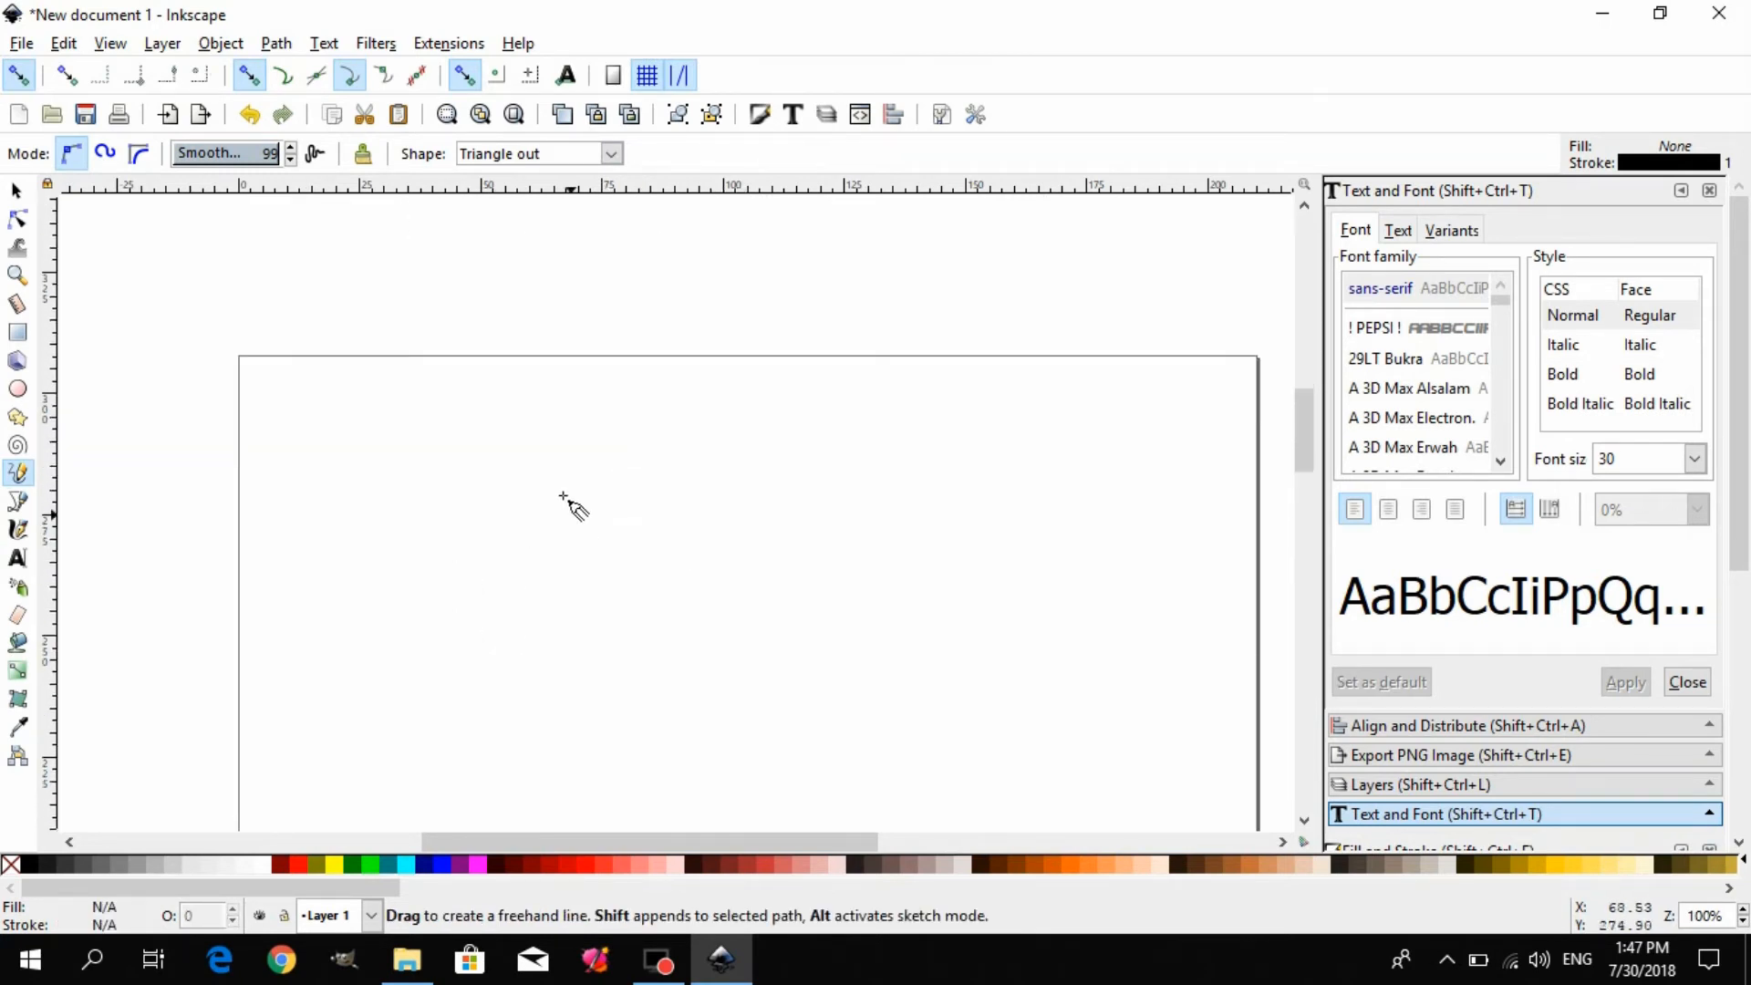
mouse_move(402, 349)
left_mouse_down()
mouse_move(795, 537)
mouse_move(1004, 497)
left_mouse_up()
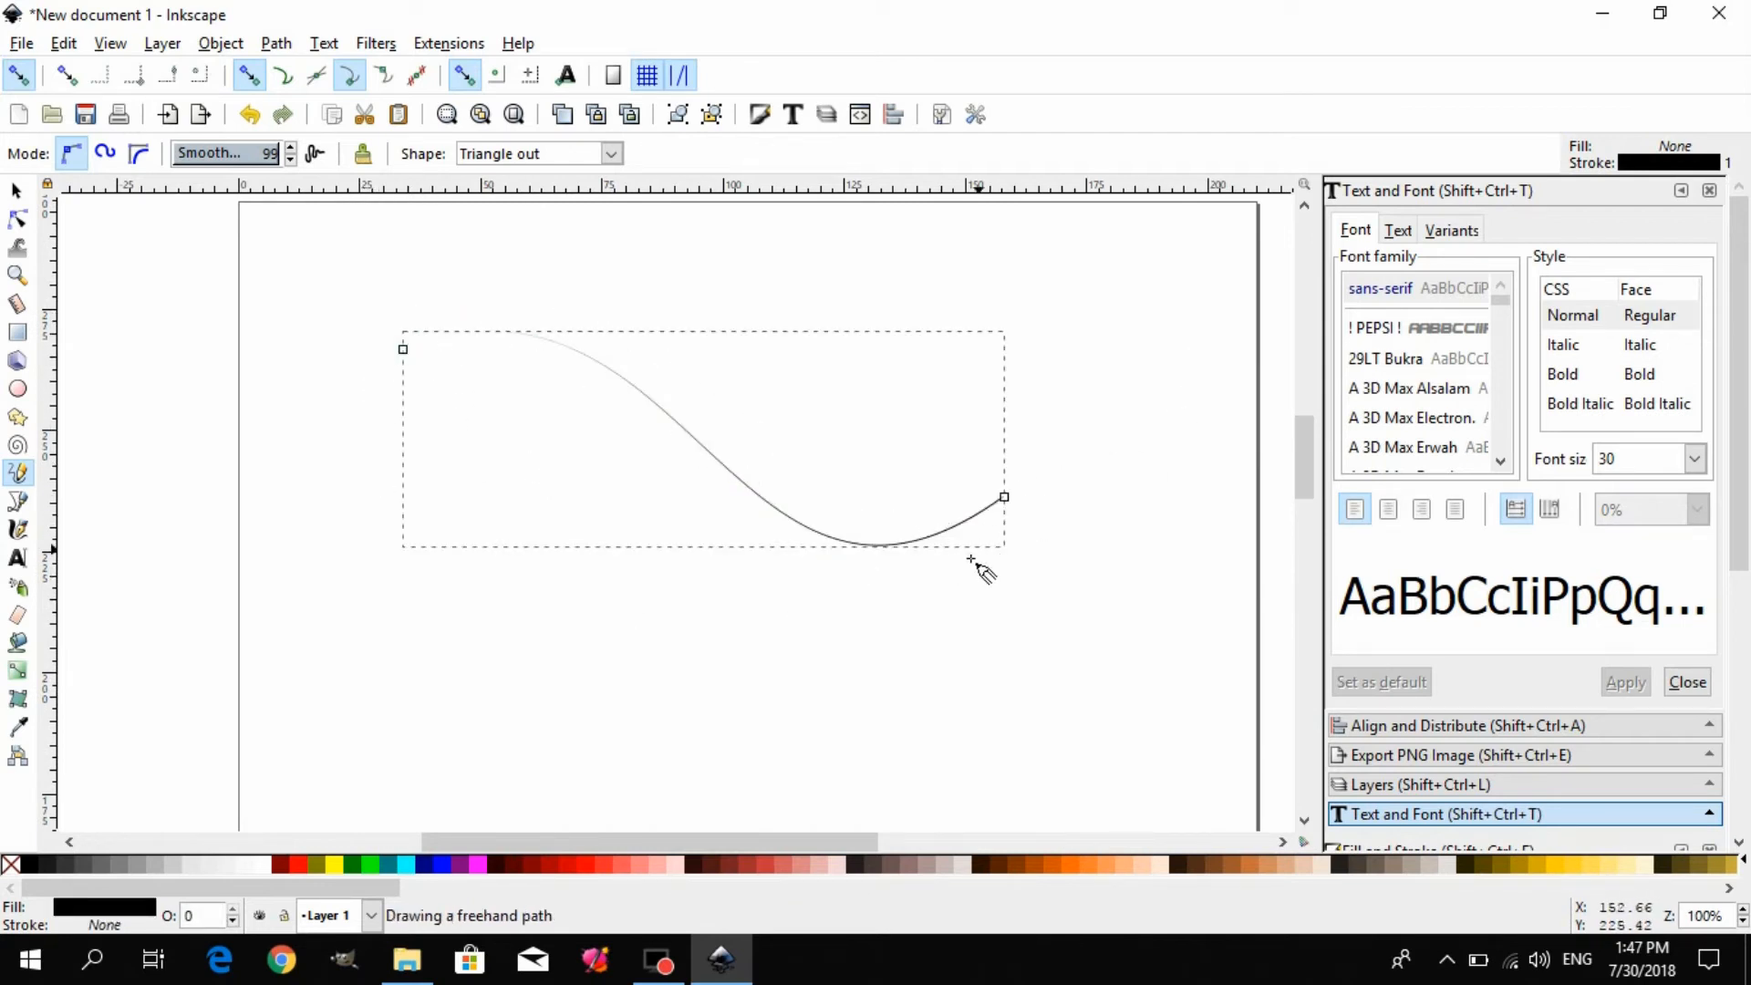
- Thicken the Triangle out curve by pulling the stroke width control point at its right end downward
left_click(16, 274)
left_click(1006, 501)
left_click(1007, 502)
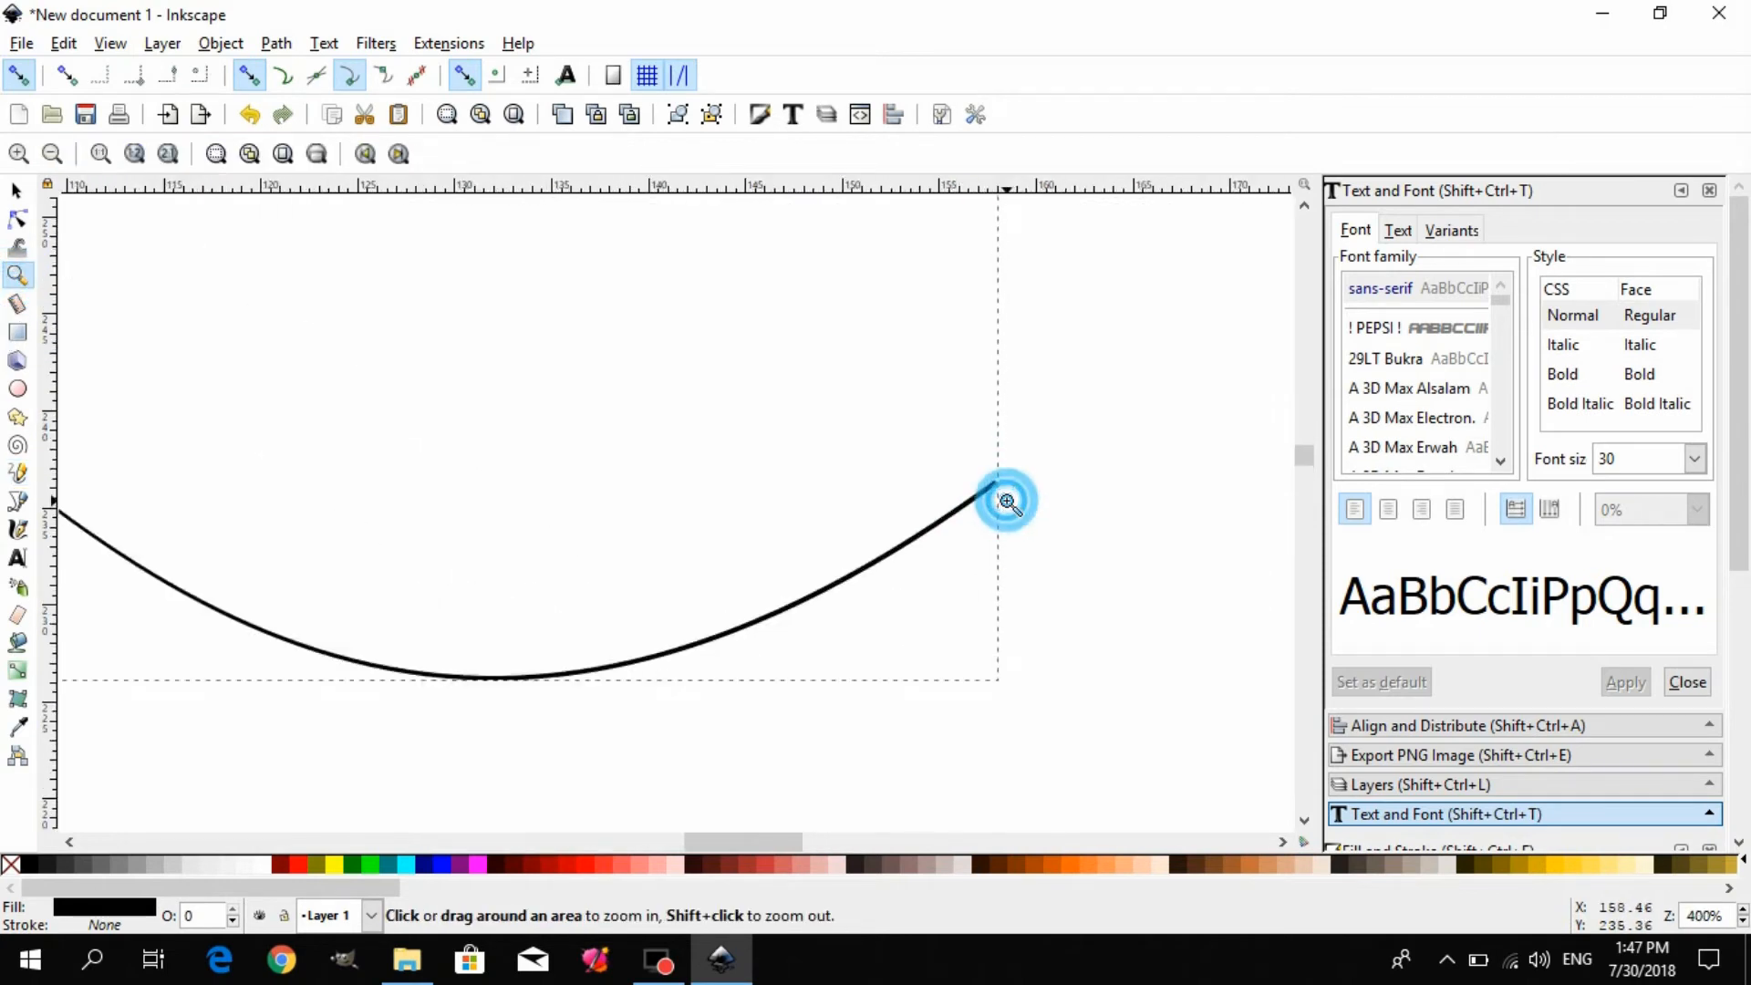
left_click(1004, 501)
left_click(961, 474)
scroll(979, 577, "down", 3)
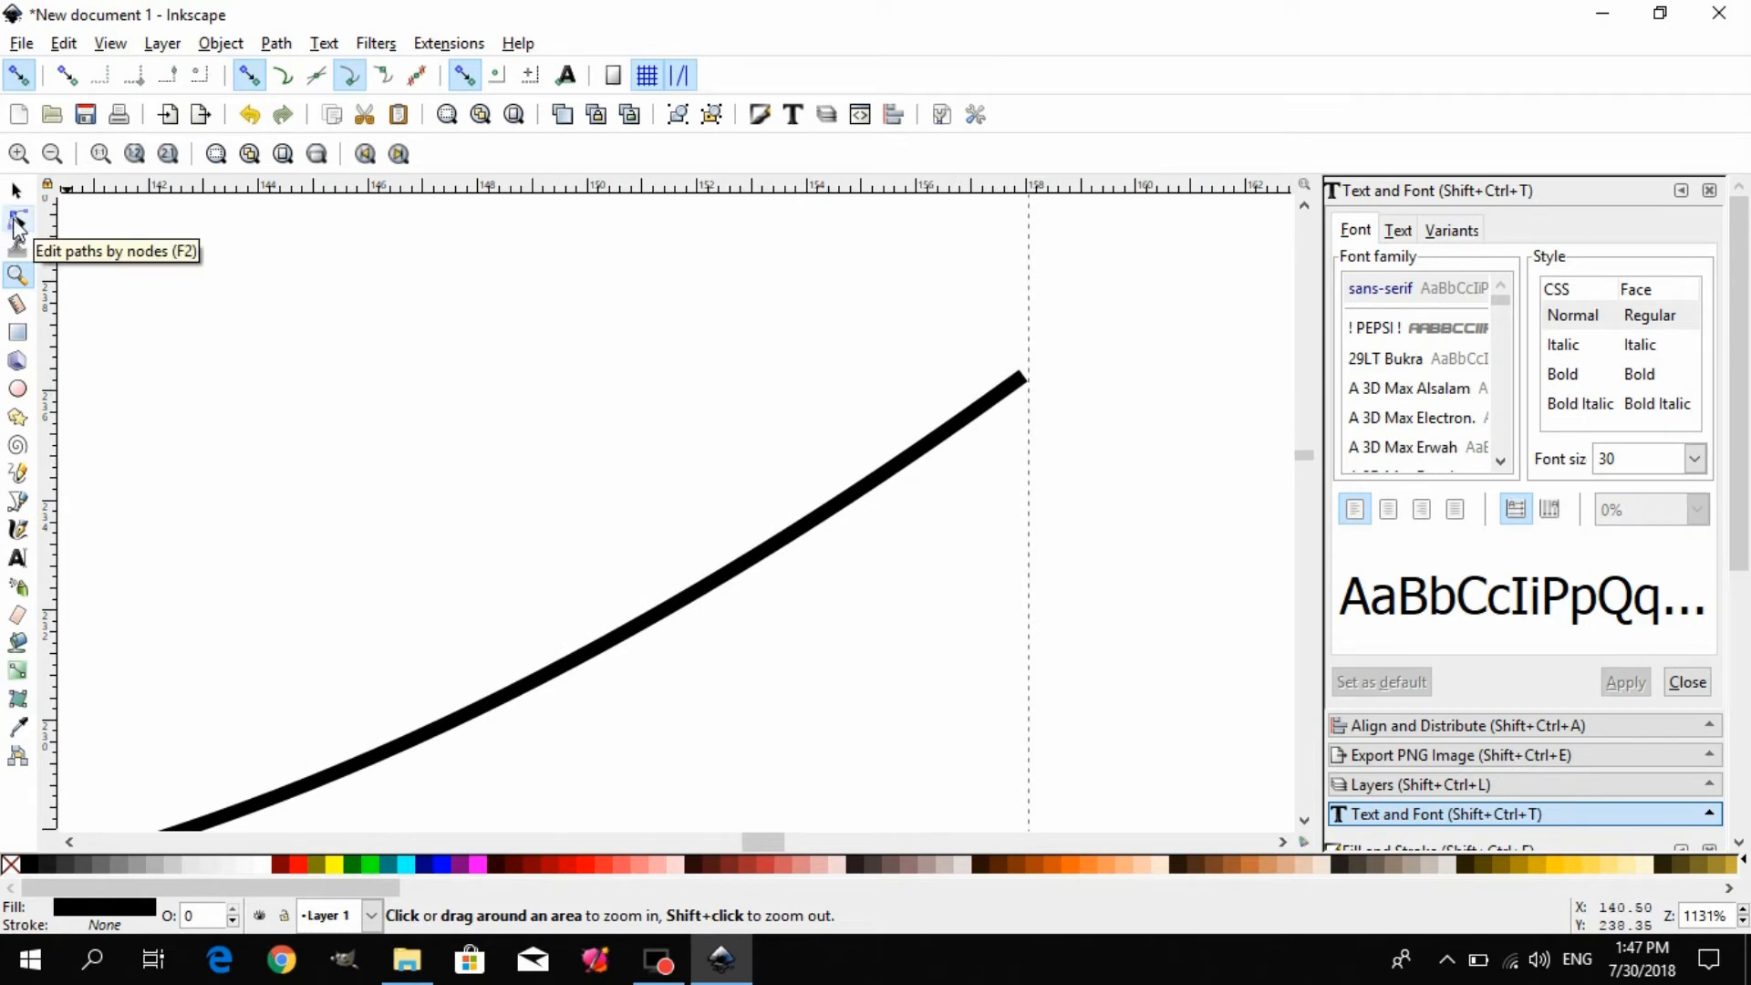
left_click(16, 221)
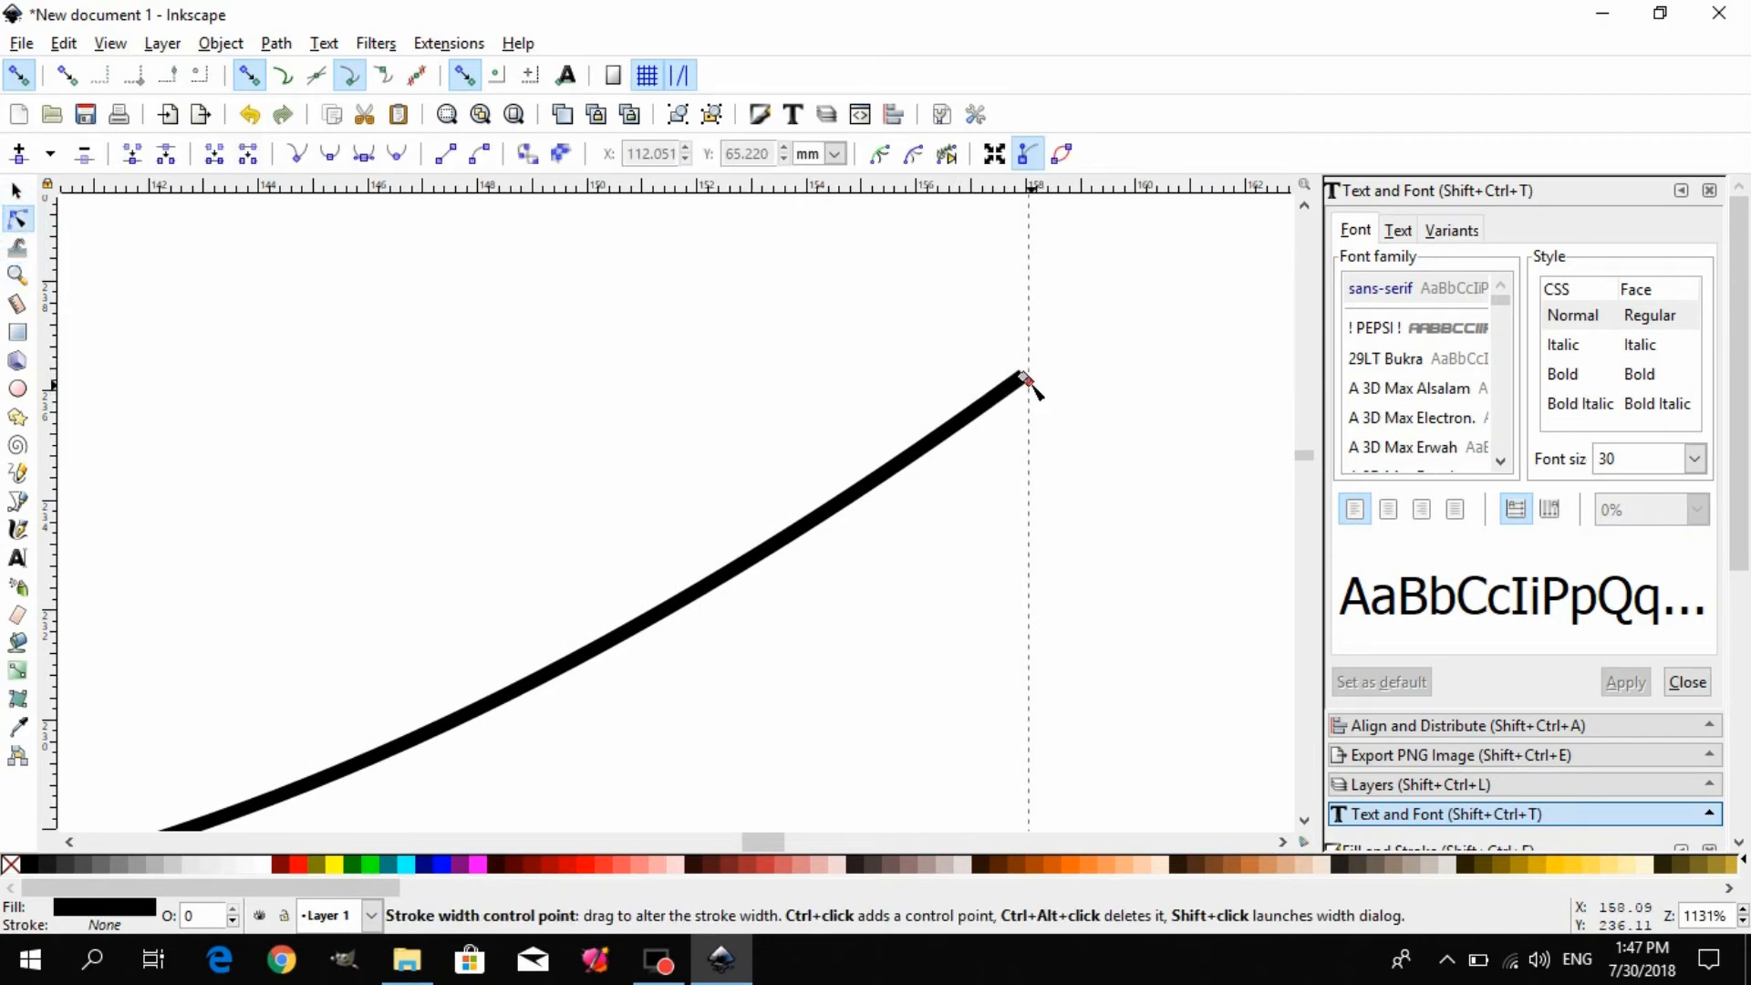
mouse_move(1028, 380)
left_mouse_down()
mouse_move(1069, 430)
mouse_move(1019, 472)
left_mouse_up()
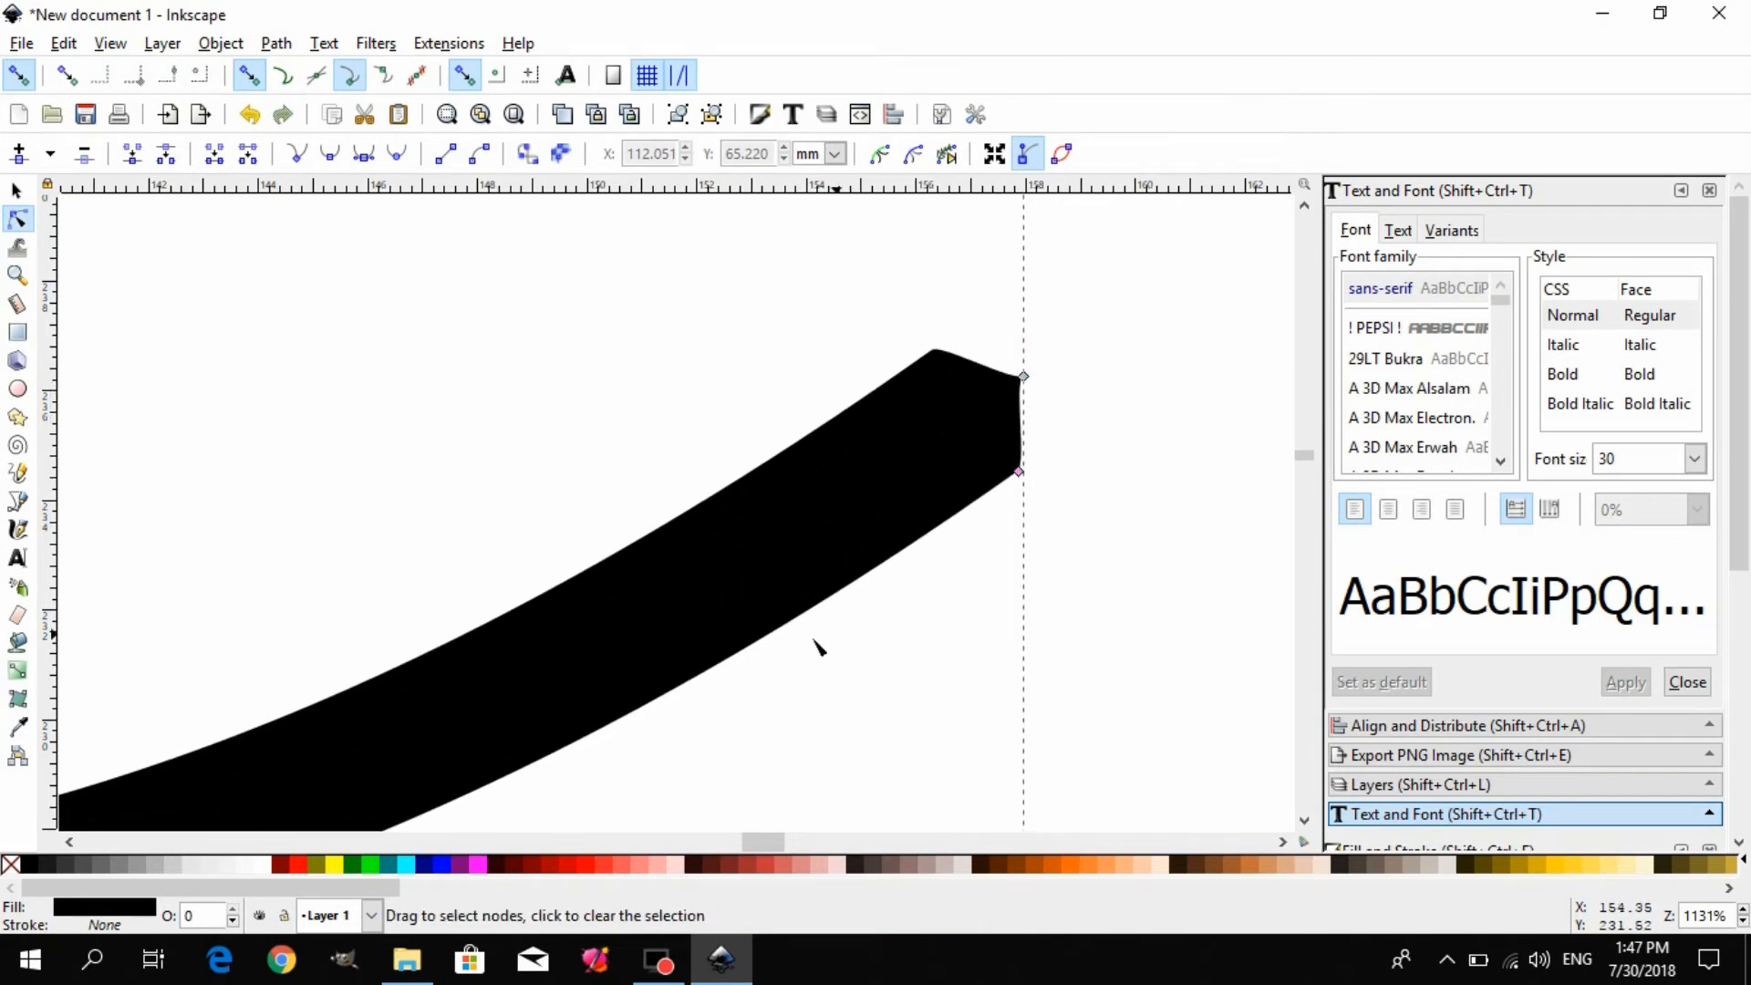
left_click(16, 189)
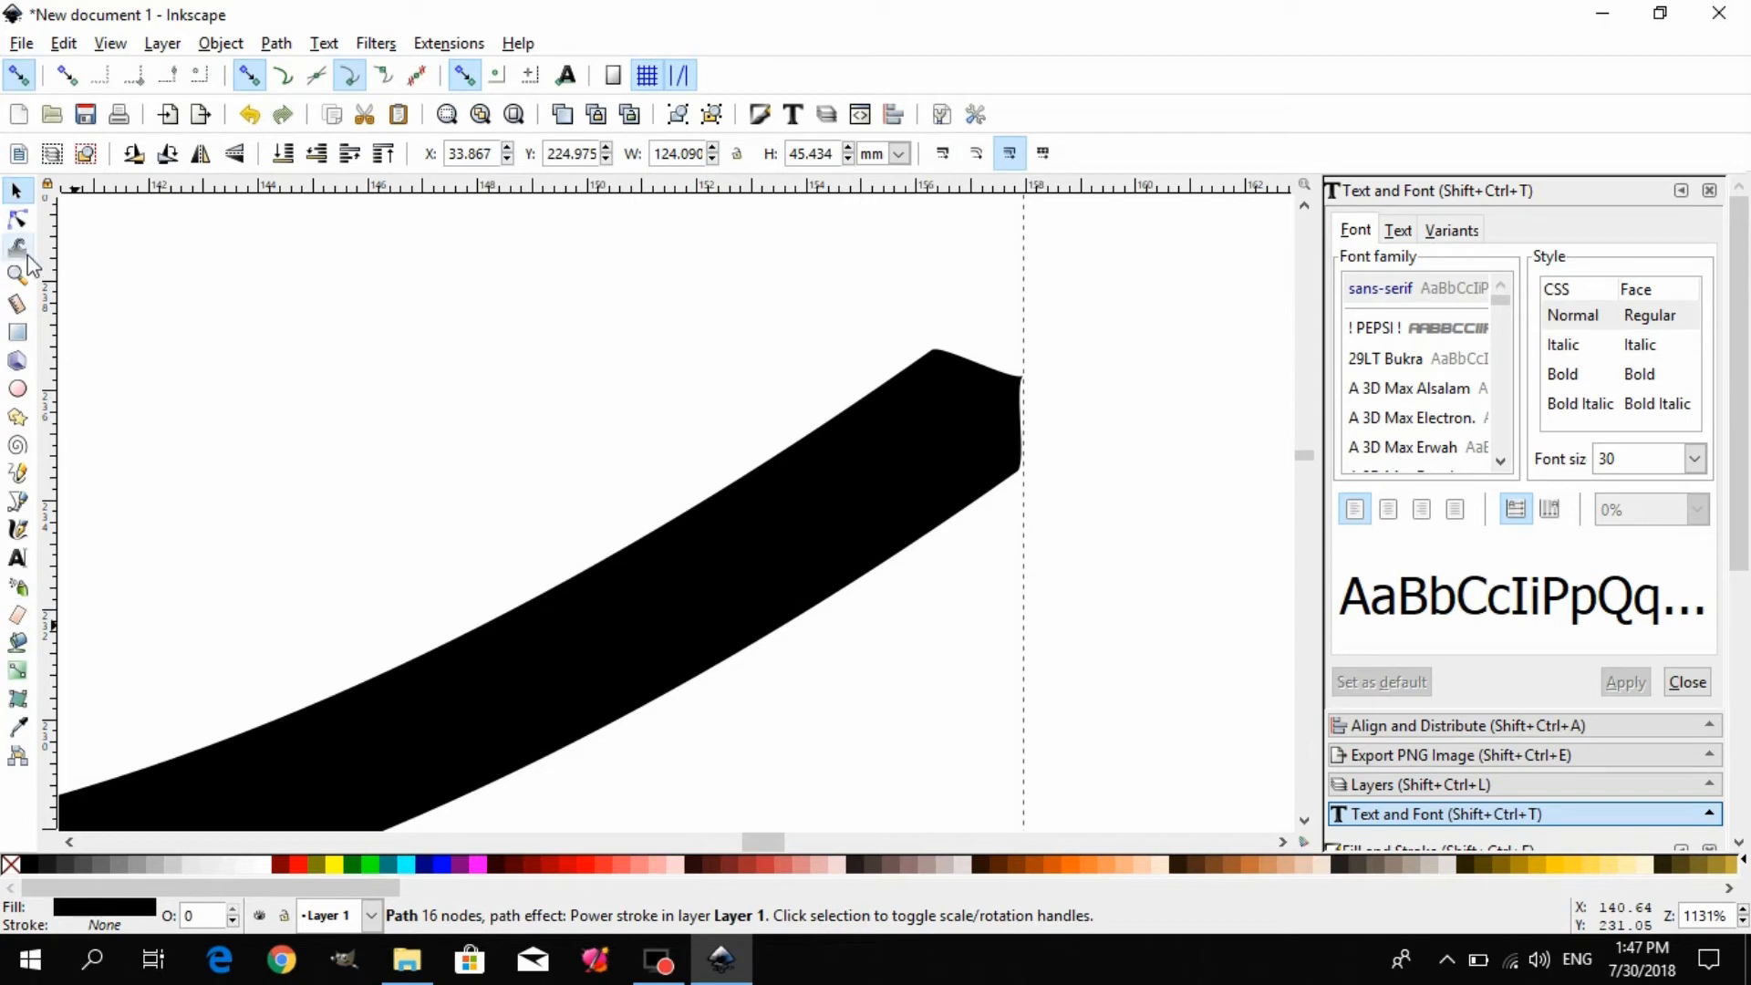
- Set the zoom to 100% and examine the whole thickened Triangle out curve on the page
double_click(1700, 928)
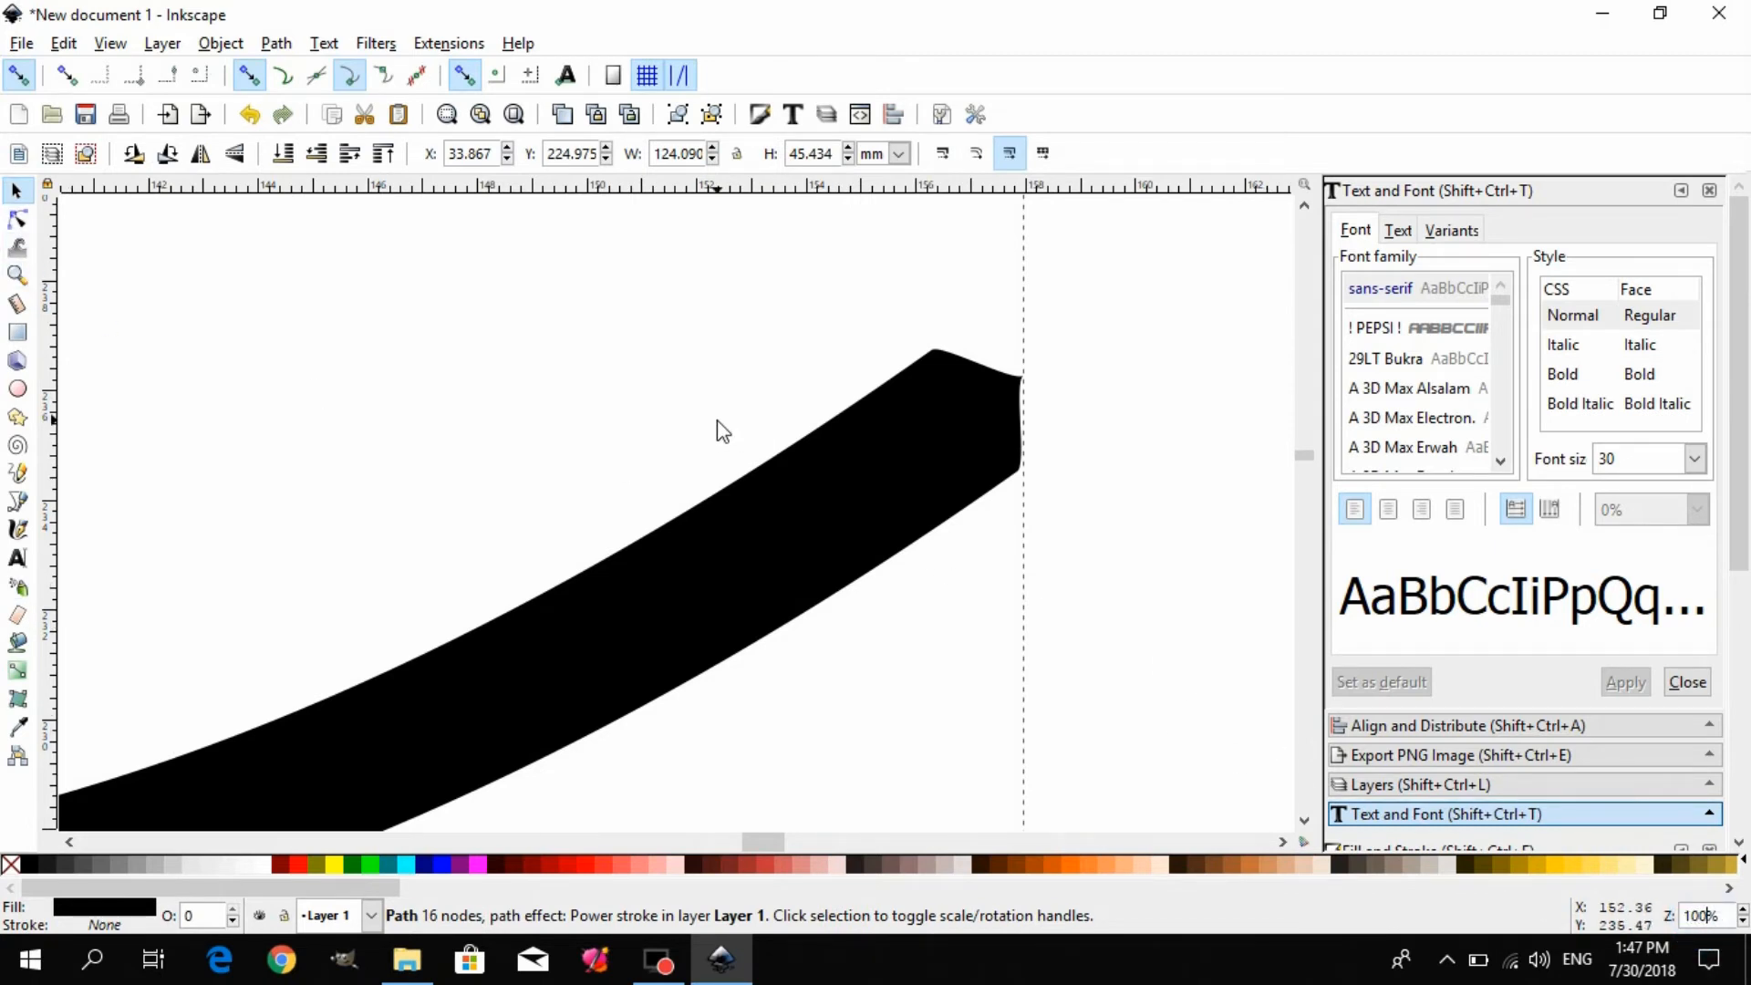
type("100")
key("Return")
left_click(339, 609)
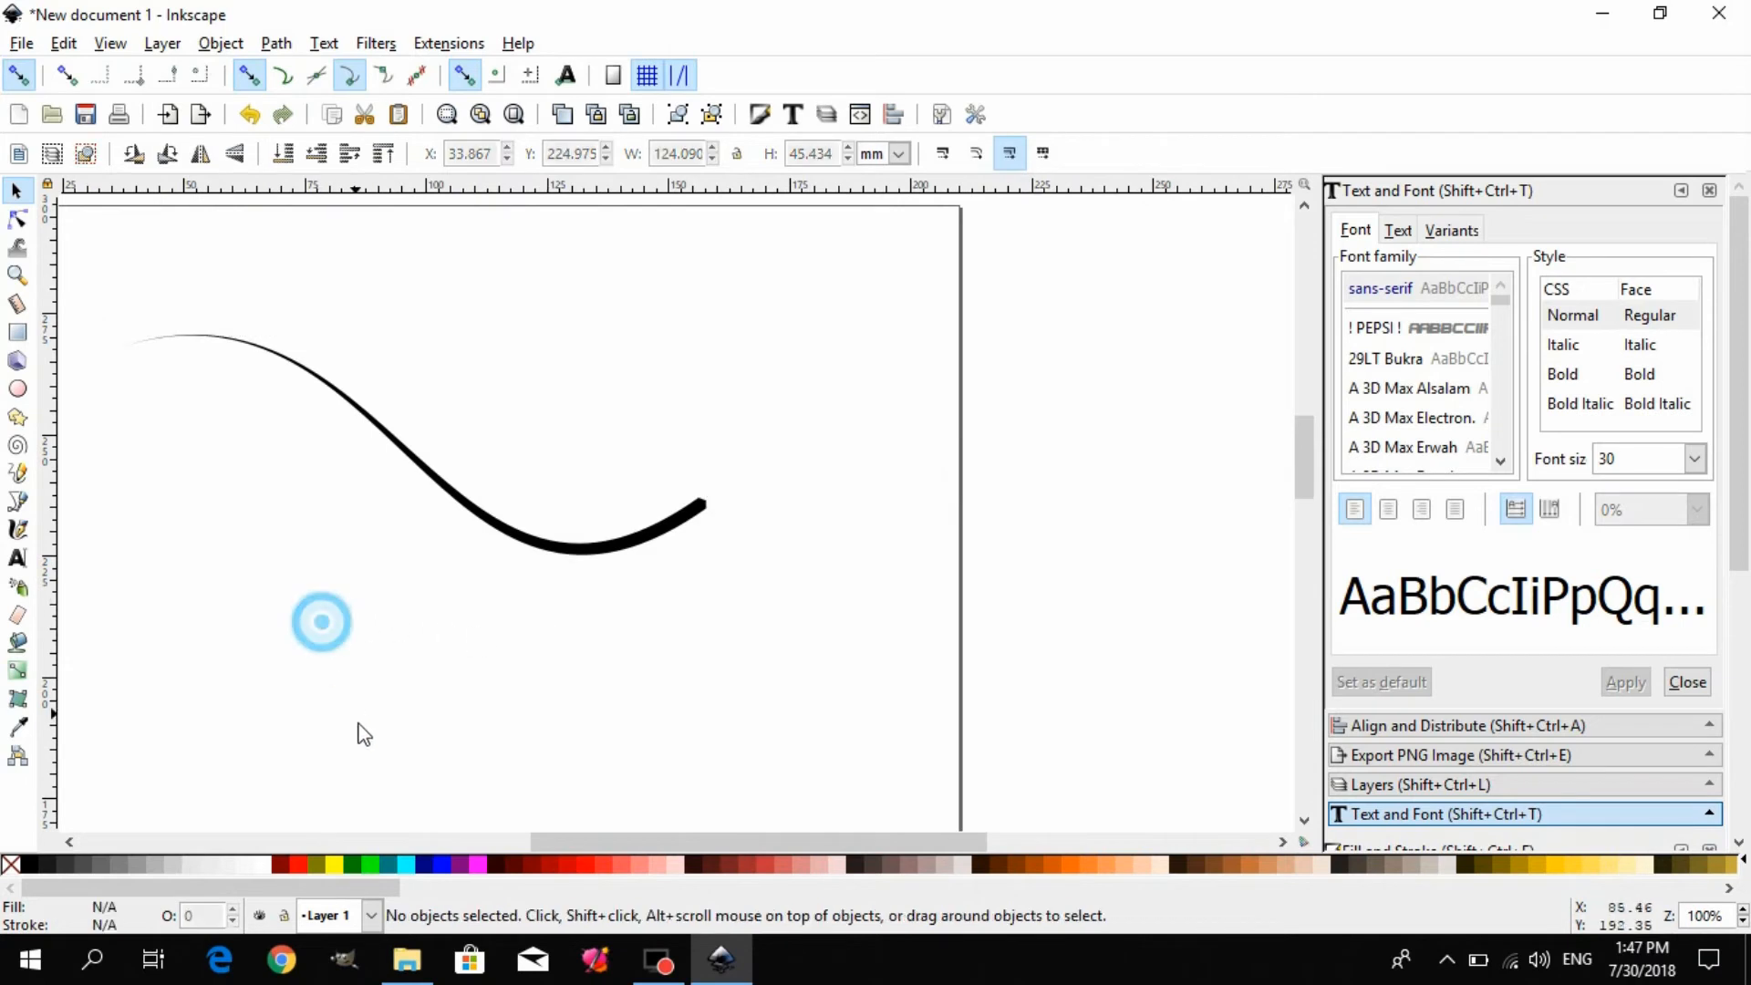
left_click_drag(662, 837, 583, 831)
scroll(757, 529, "down", 1)
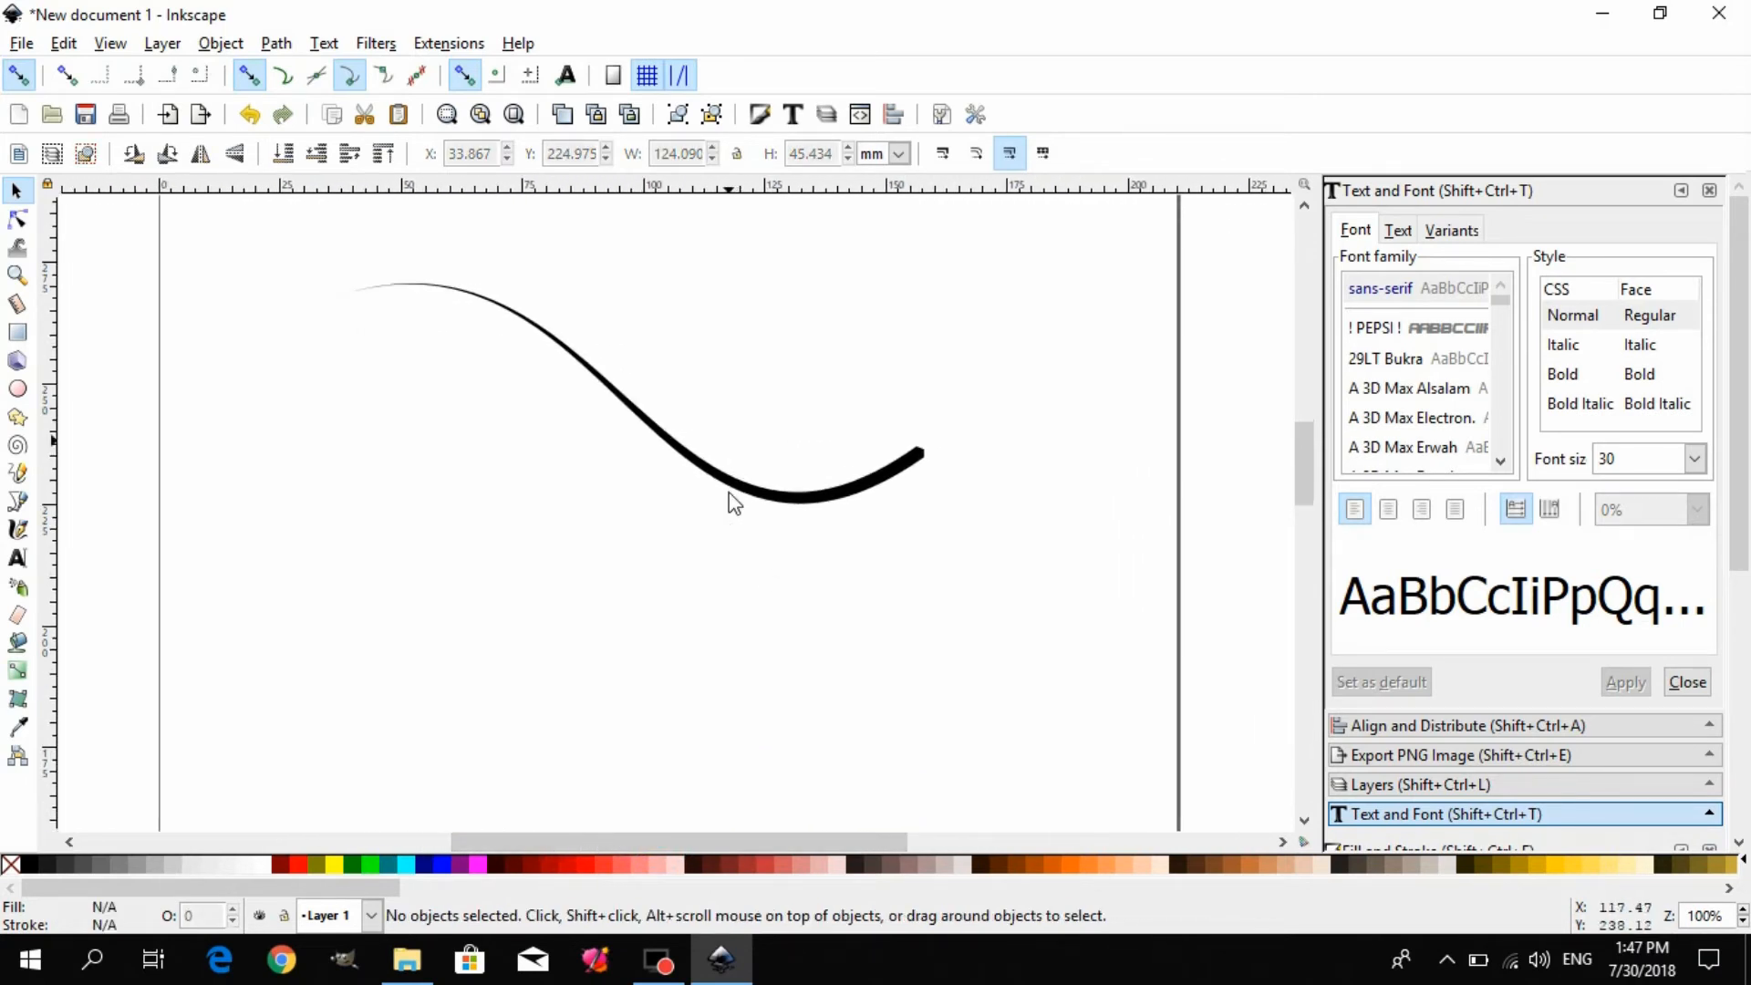
scroll(689, 538, "up", 2)
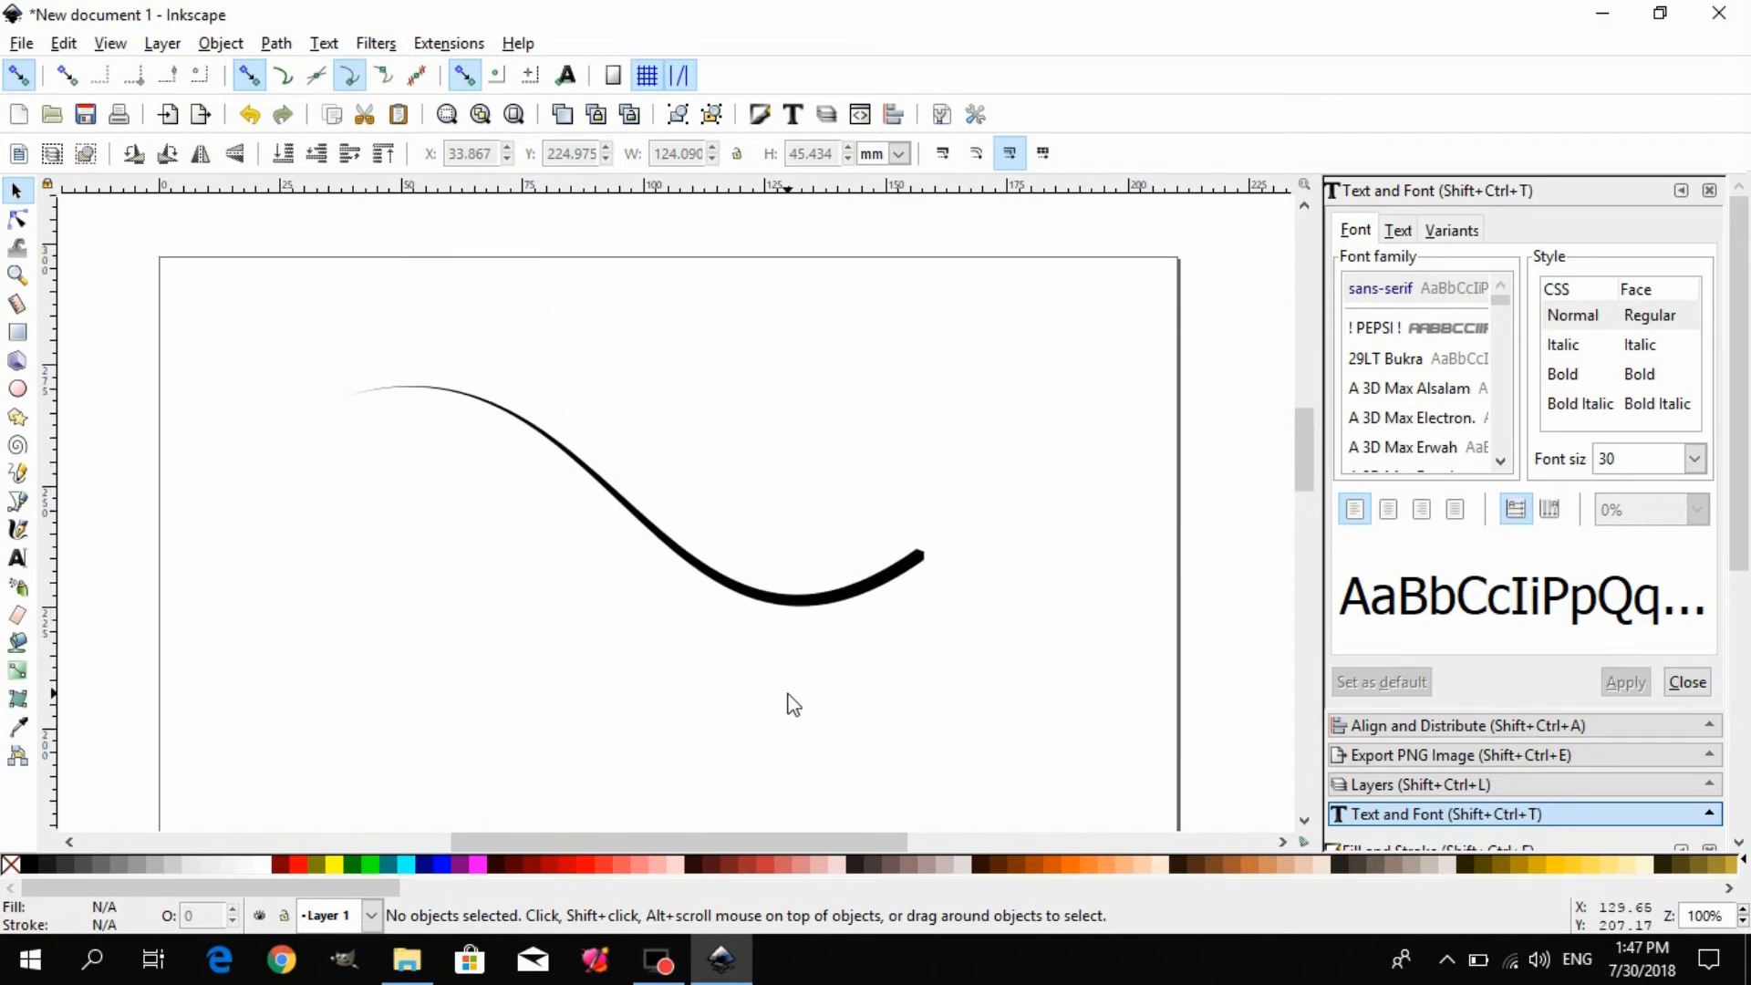
scroll(730, 656, "down", 2)
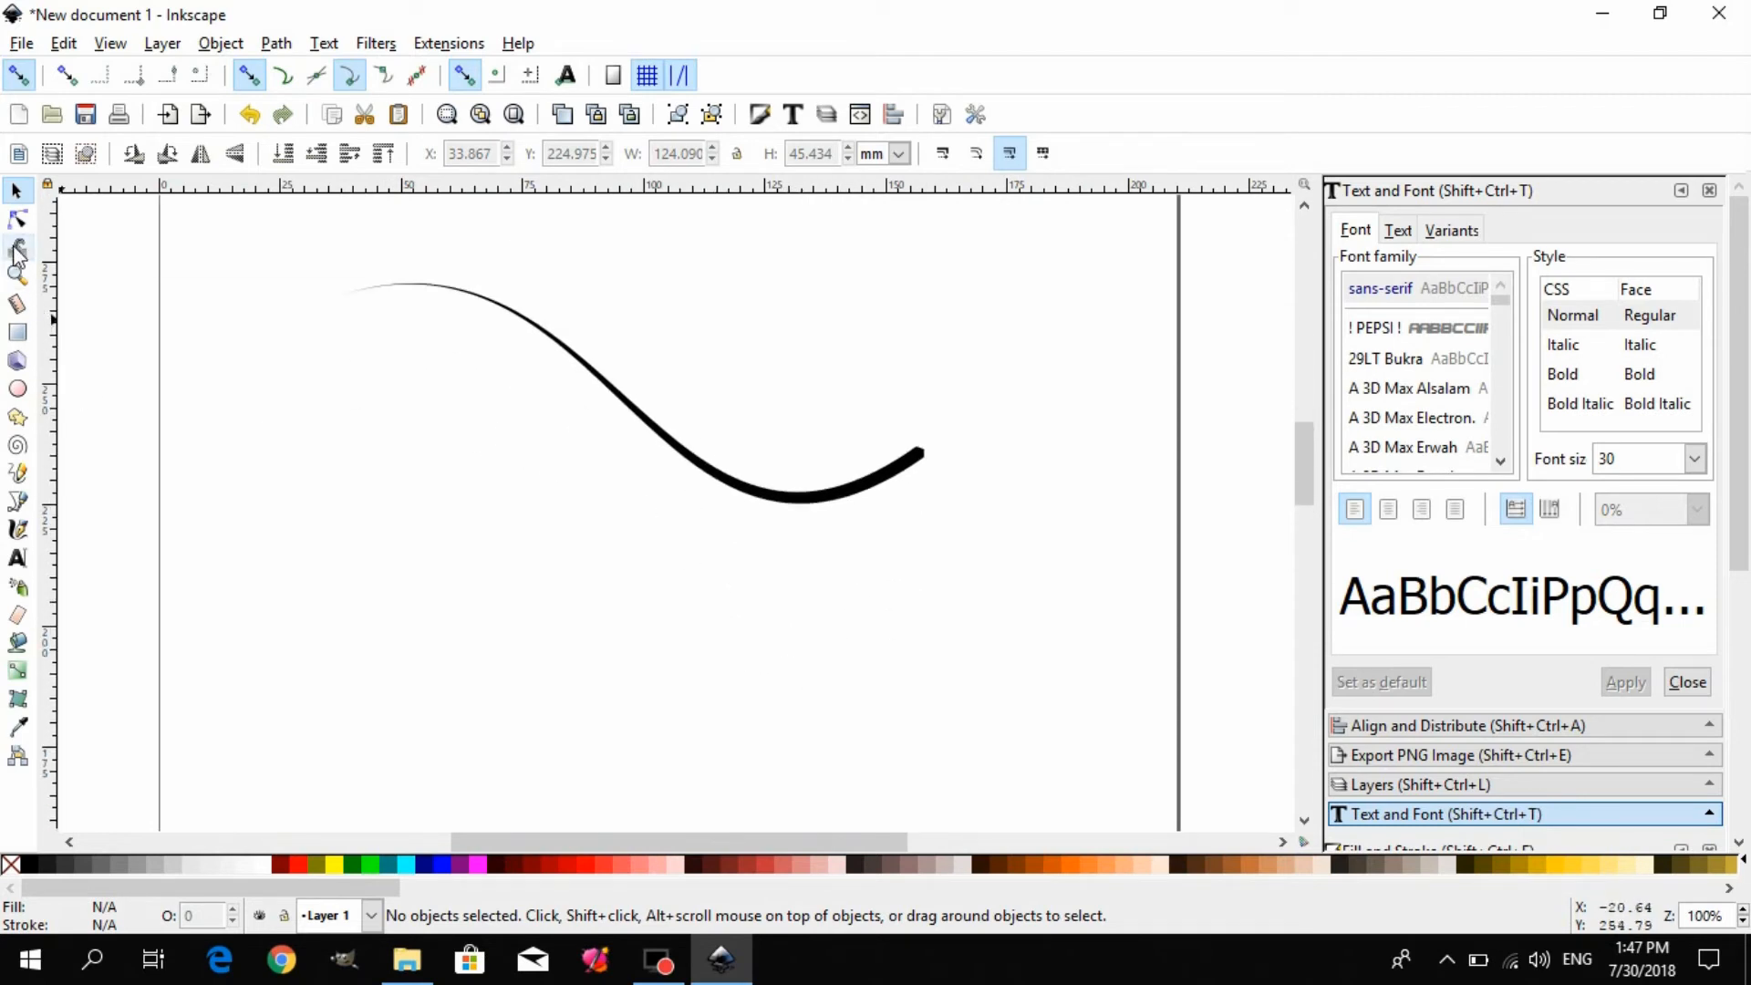
- Set the pencil shape to Ellipse and draw a wavy stroke about 173 mm wide below the Triangle out curve
left_click(17, 473)
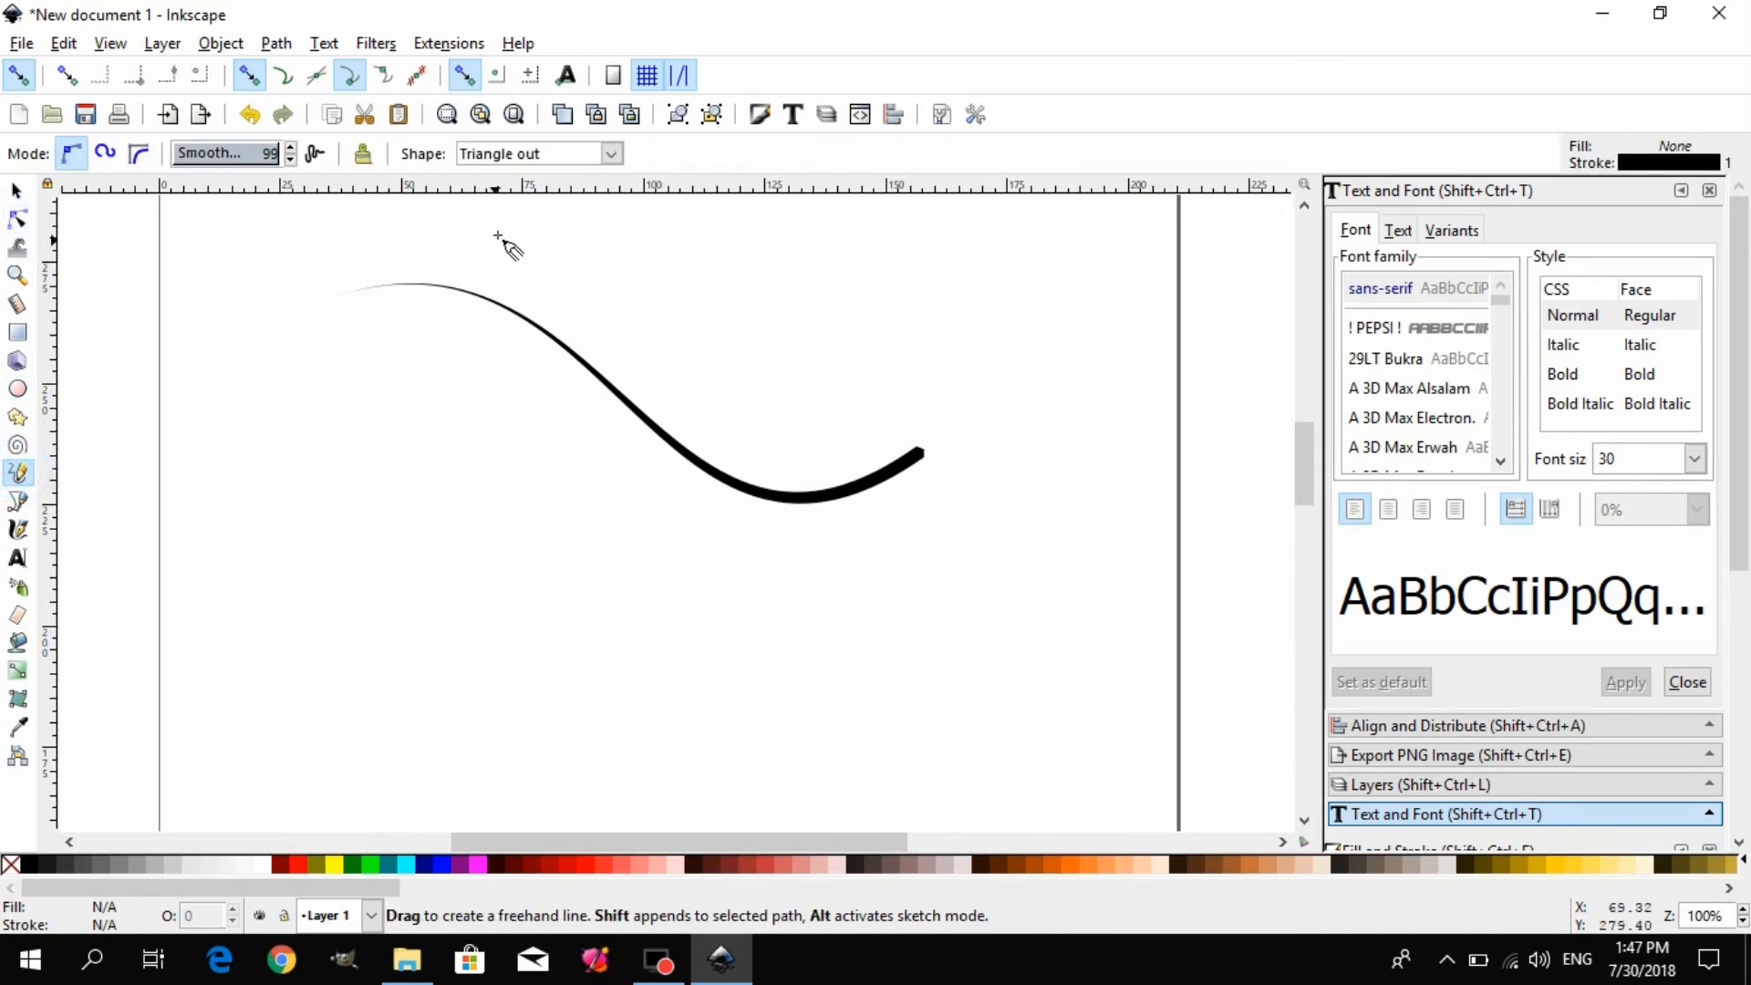
left_click(605, 154)
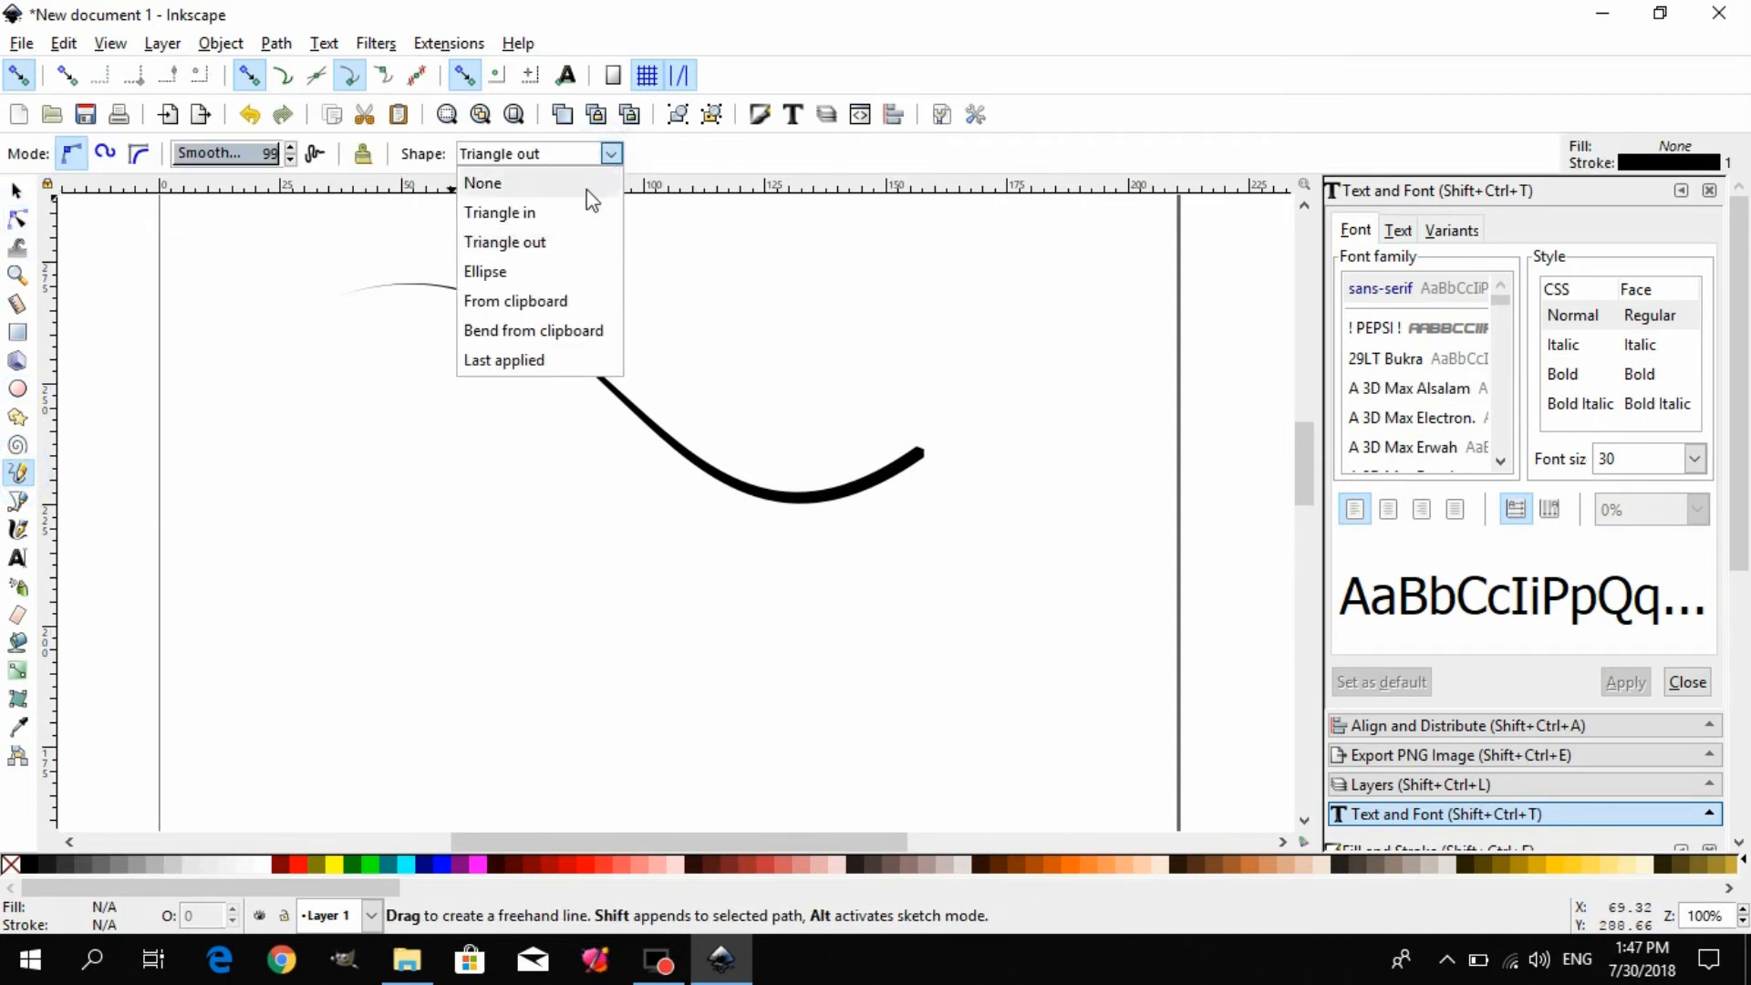
left_click(506, 274)
scroll(337, 510, "down", 4)
mouse_move(287, 437)
left_mouse_down()
mouse_move(535, 500)
mouse_move(1128, 498)
left_mouse_up()
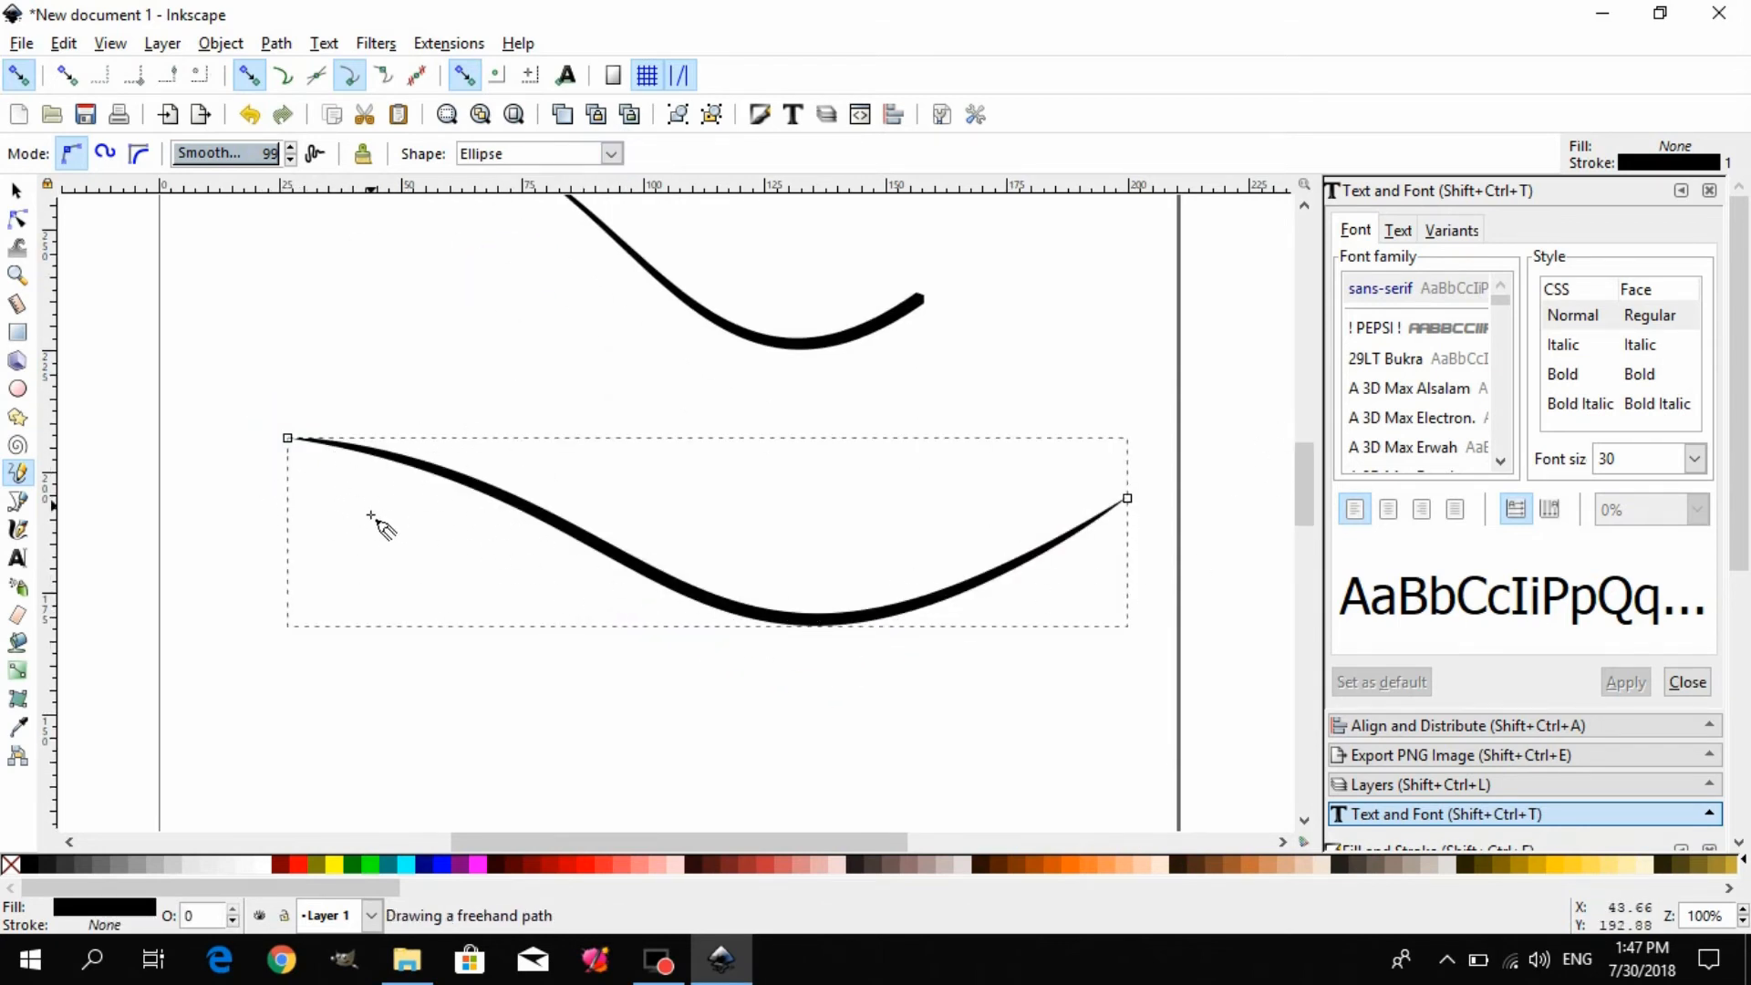
- Draw three more Ellipse strokes: a wave below, a line from its right end back to the left page edge, and a shorter one underneath
scroll(370, 602, "down", 4)
mouse_move(282, 619)
left_mouse_down()
mouse_move(444, 563)
mouse_move(606, 599)
mouse_move(1001, 561)
left_mouse_up()
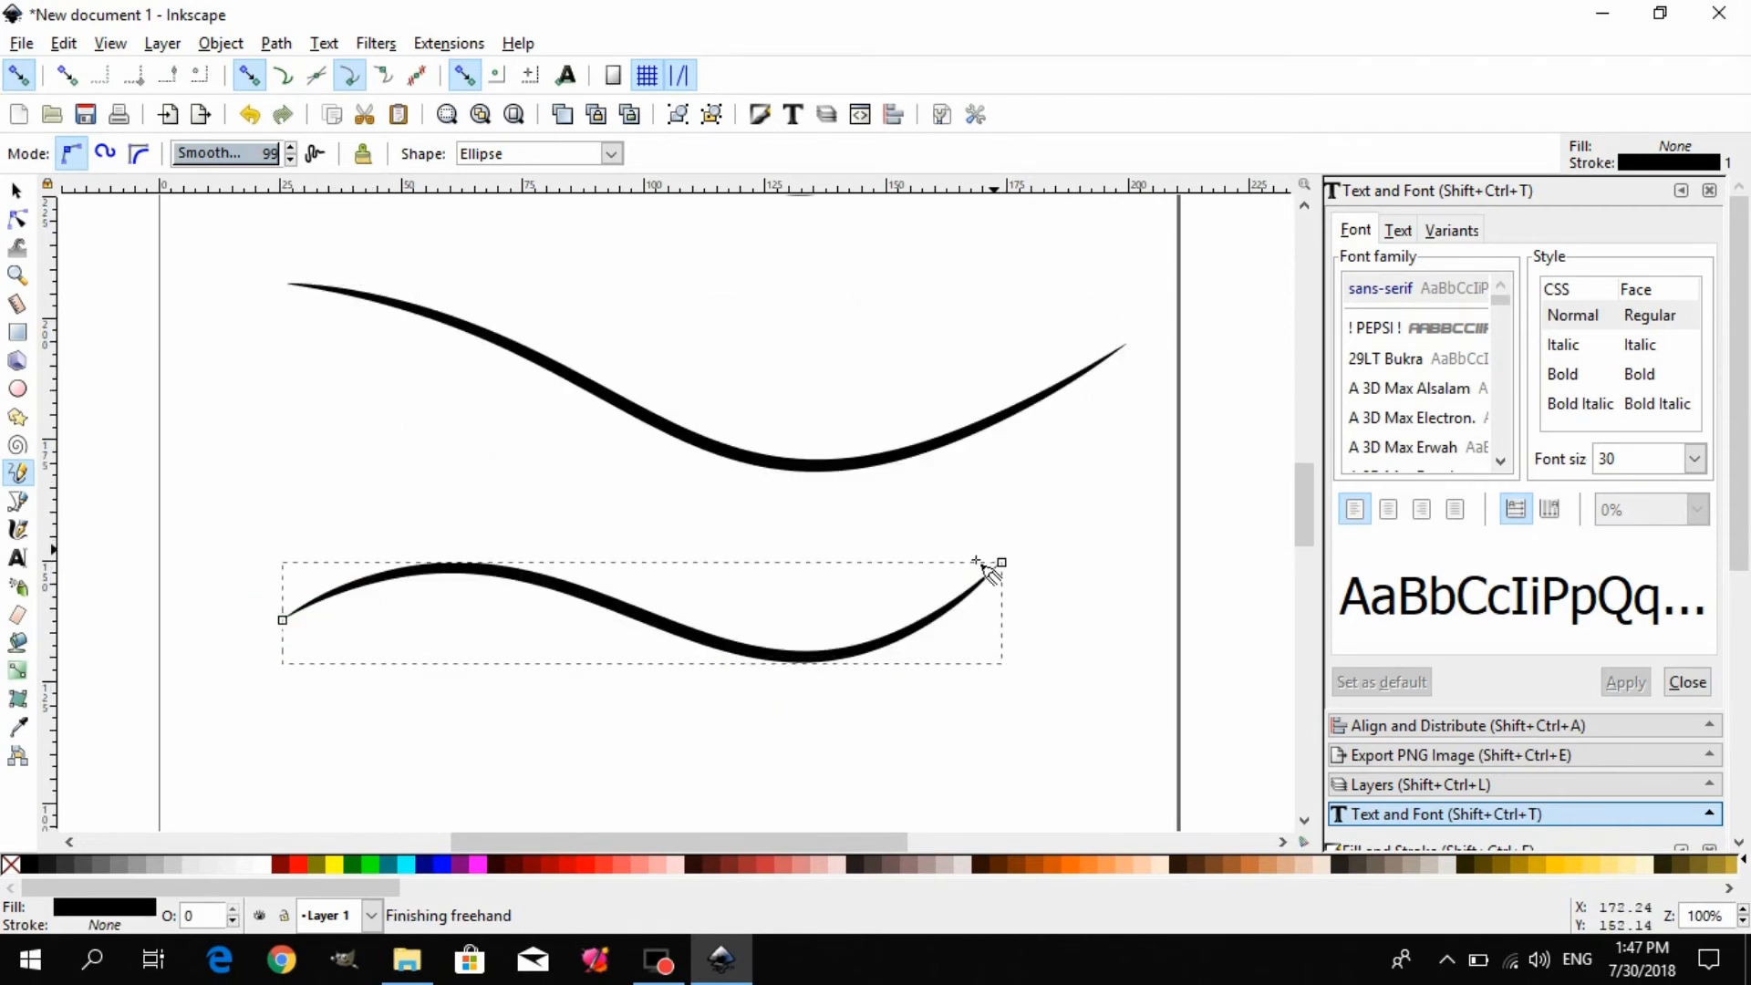
scroll(624, 546, "down", 3)
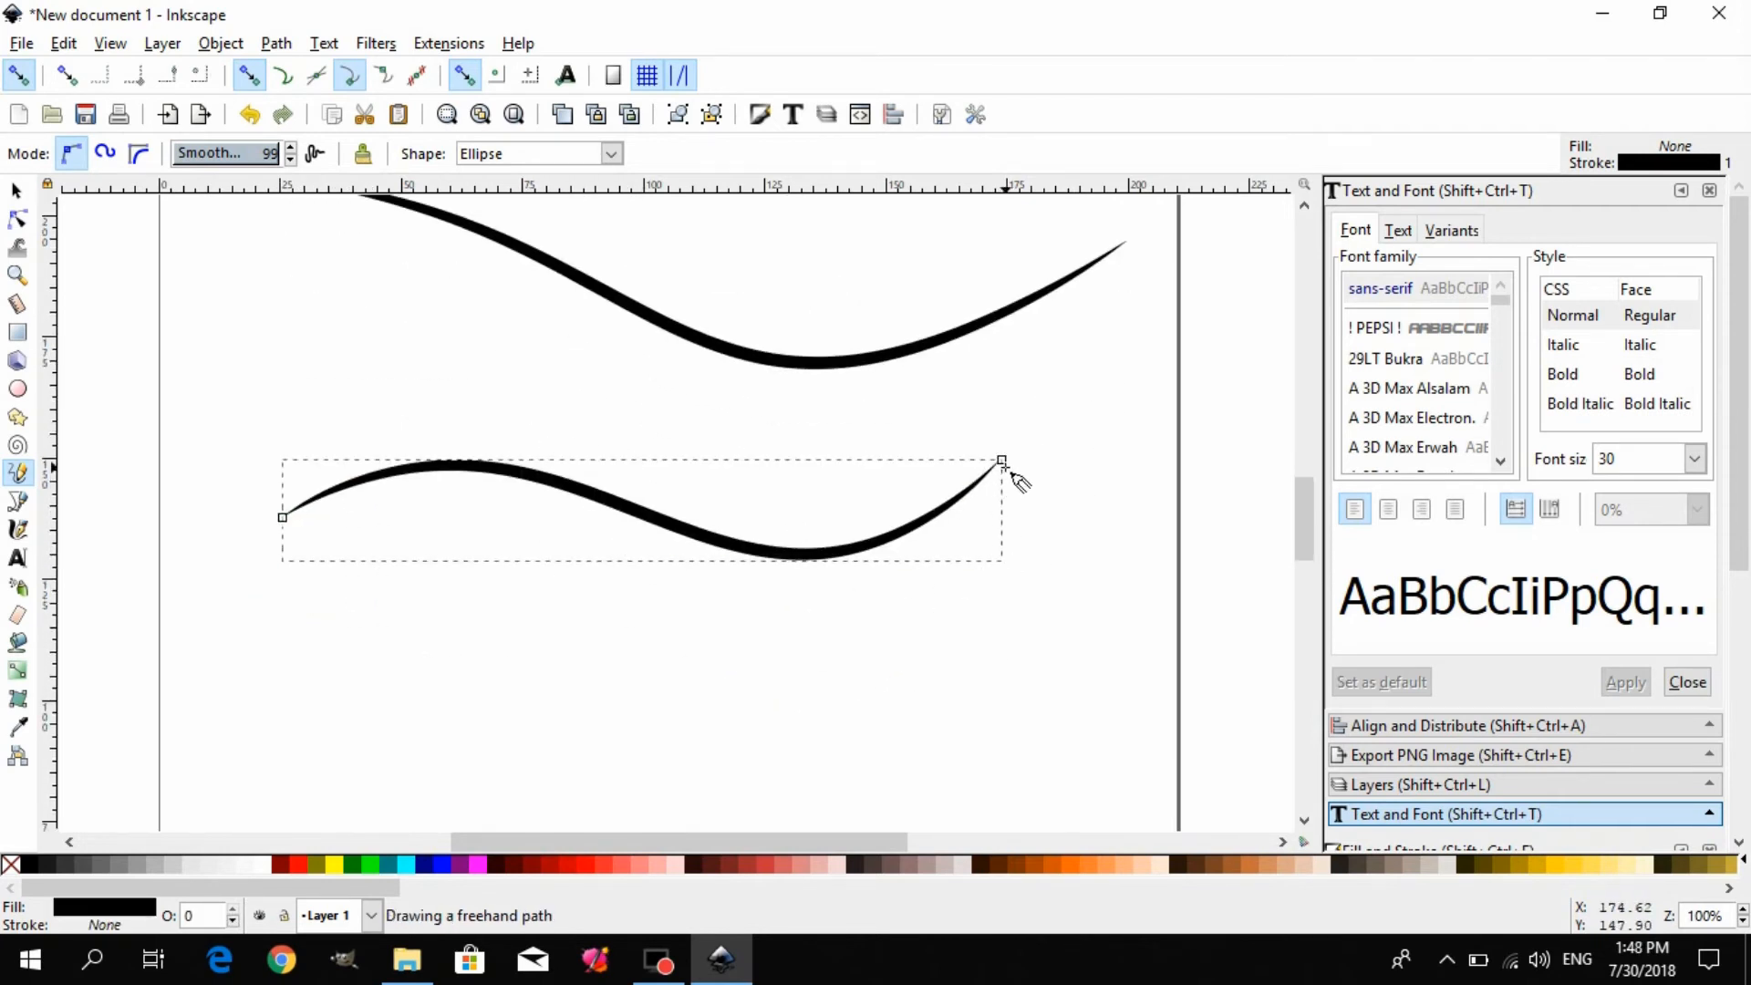
left_click_drag(1002, 459, 160, 370)
scroll(453, 574, "down", 4)
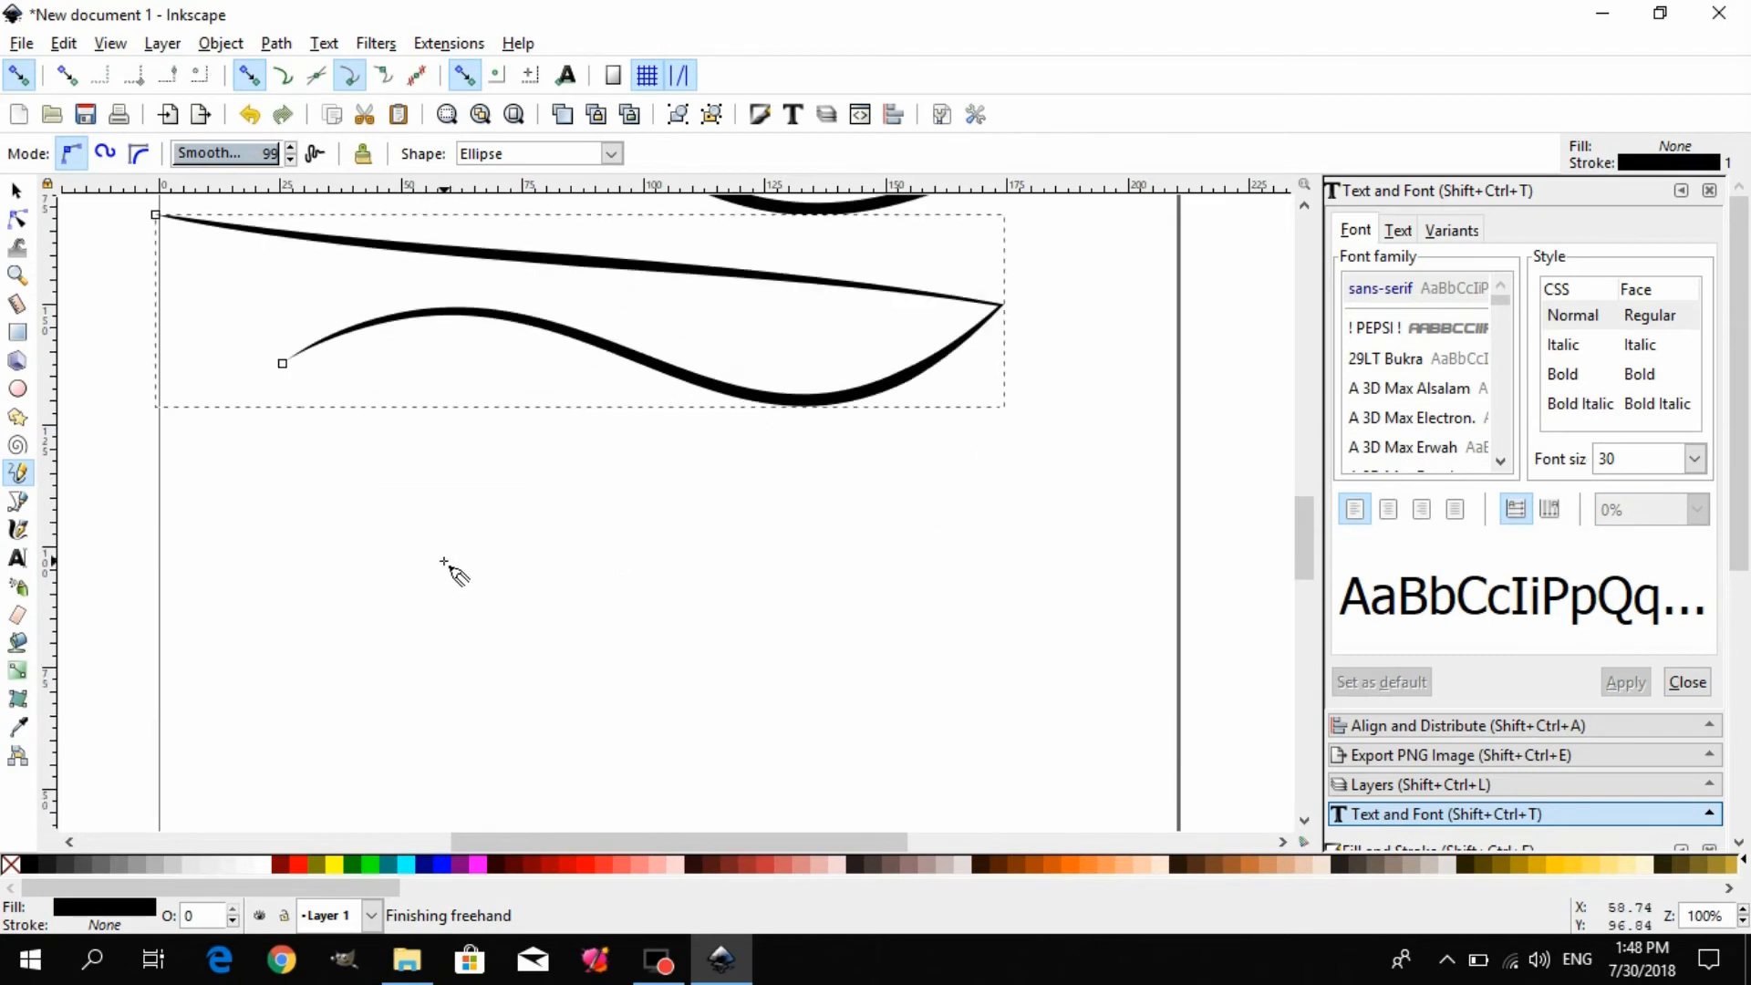
mouse_move(339, 541)
left_mouse_down()
mouse_move(566, 511)
mouse_move(817, 545)
left_mouse_up()
left_click(611, 154)
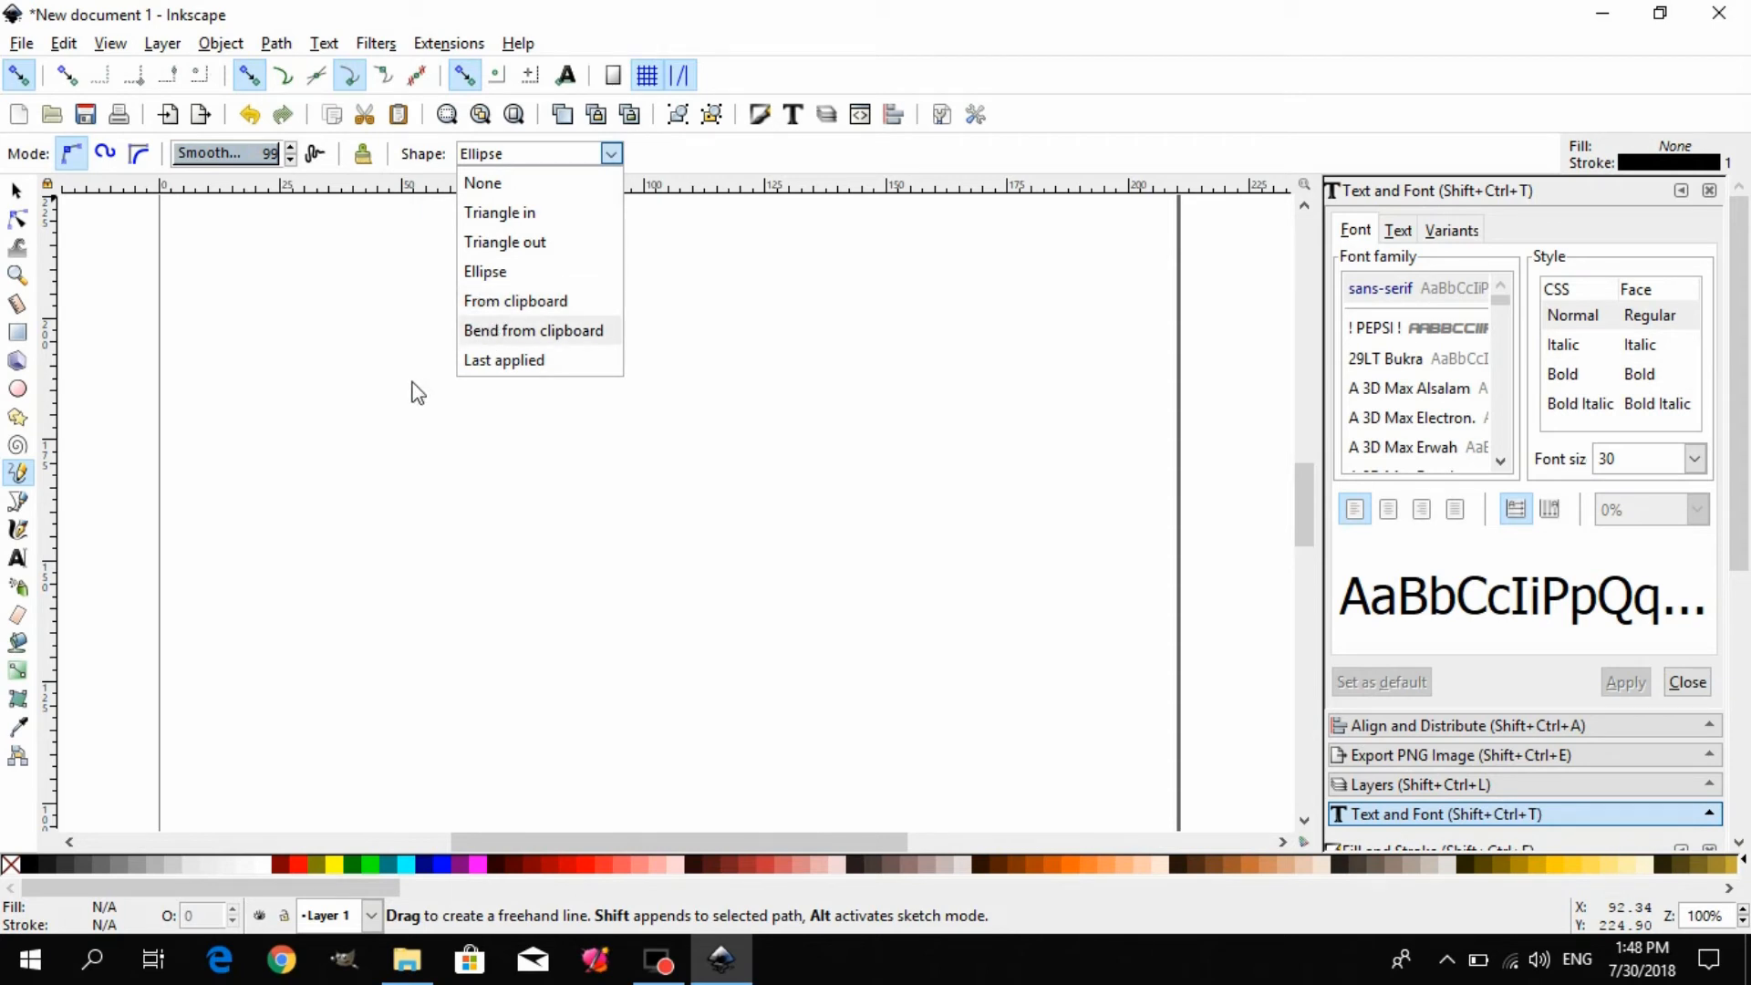
left_click(286, 332)
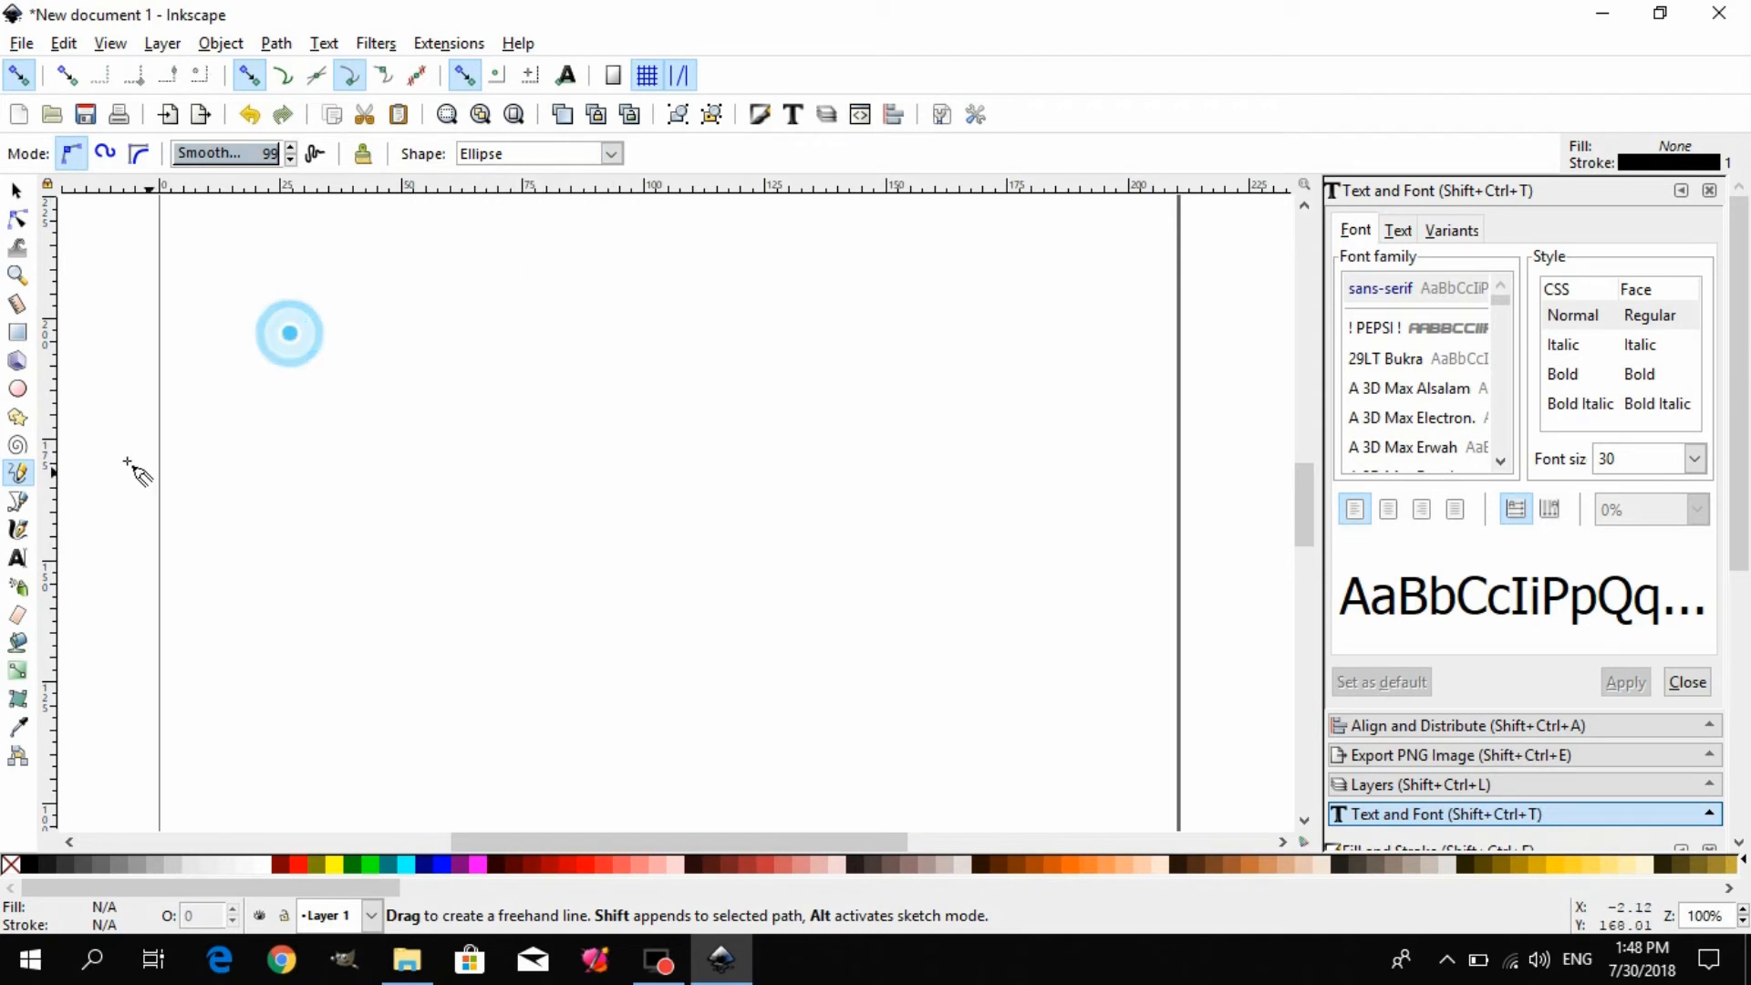
- Draw a dark red circle about 19 mm in diameter in the left part of the empty page area
left_click(19, 390)
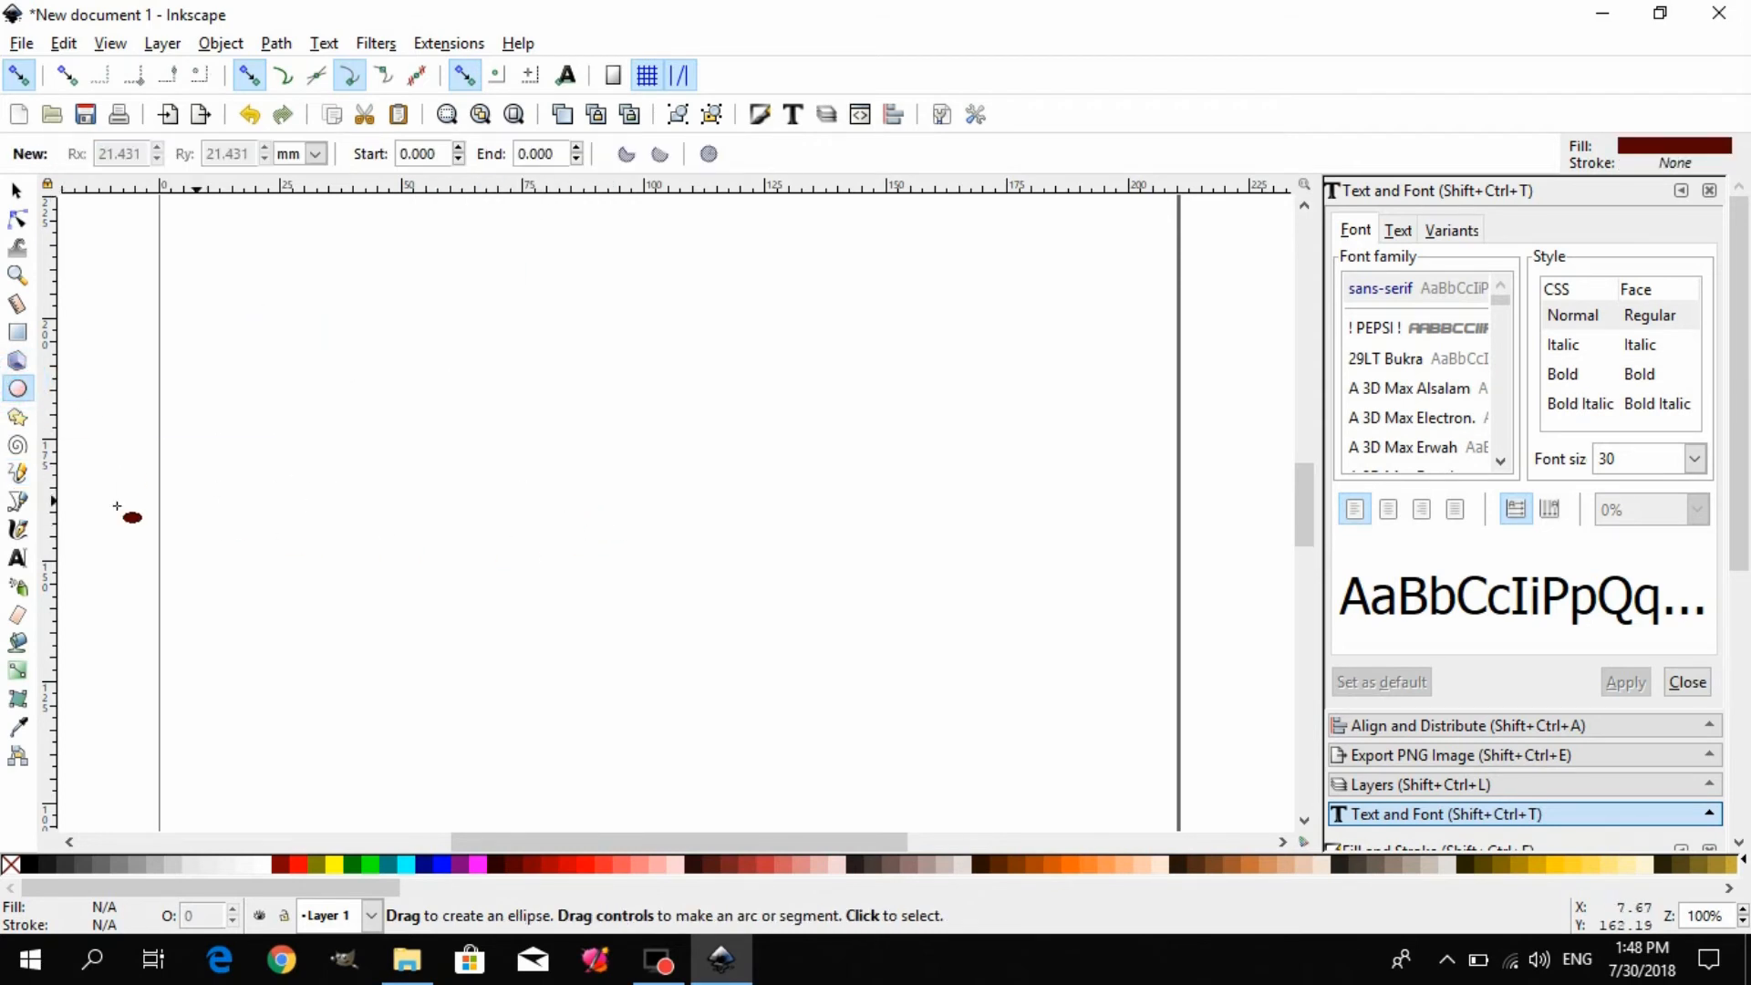
left_click_drag(452, 326, 414, 310)
left_click(16, 190)
left_click(446, 330)
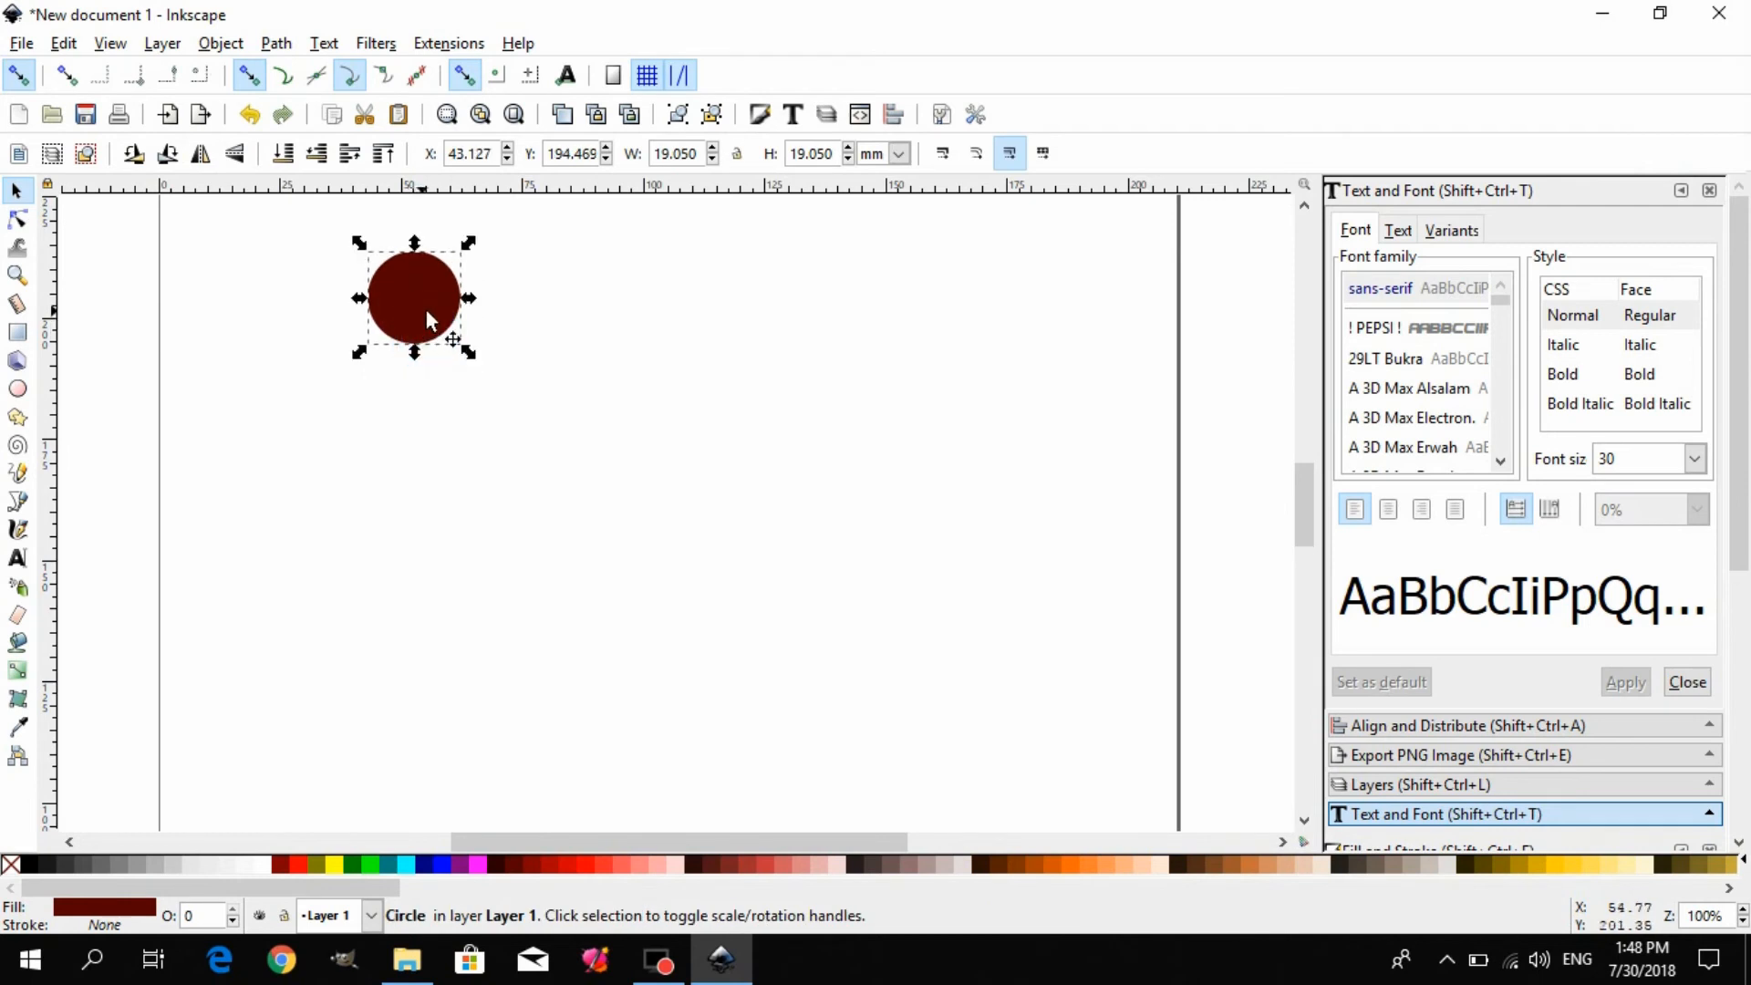
- Copy the dark red circle to the clipboard
left_click(556, 383)
left_click(433, 308)
right_click(432, 308)
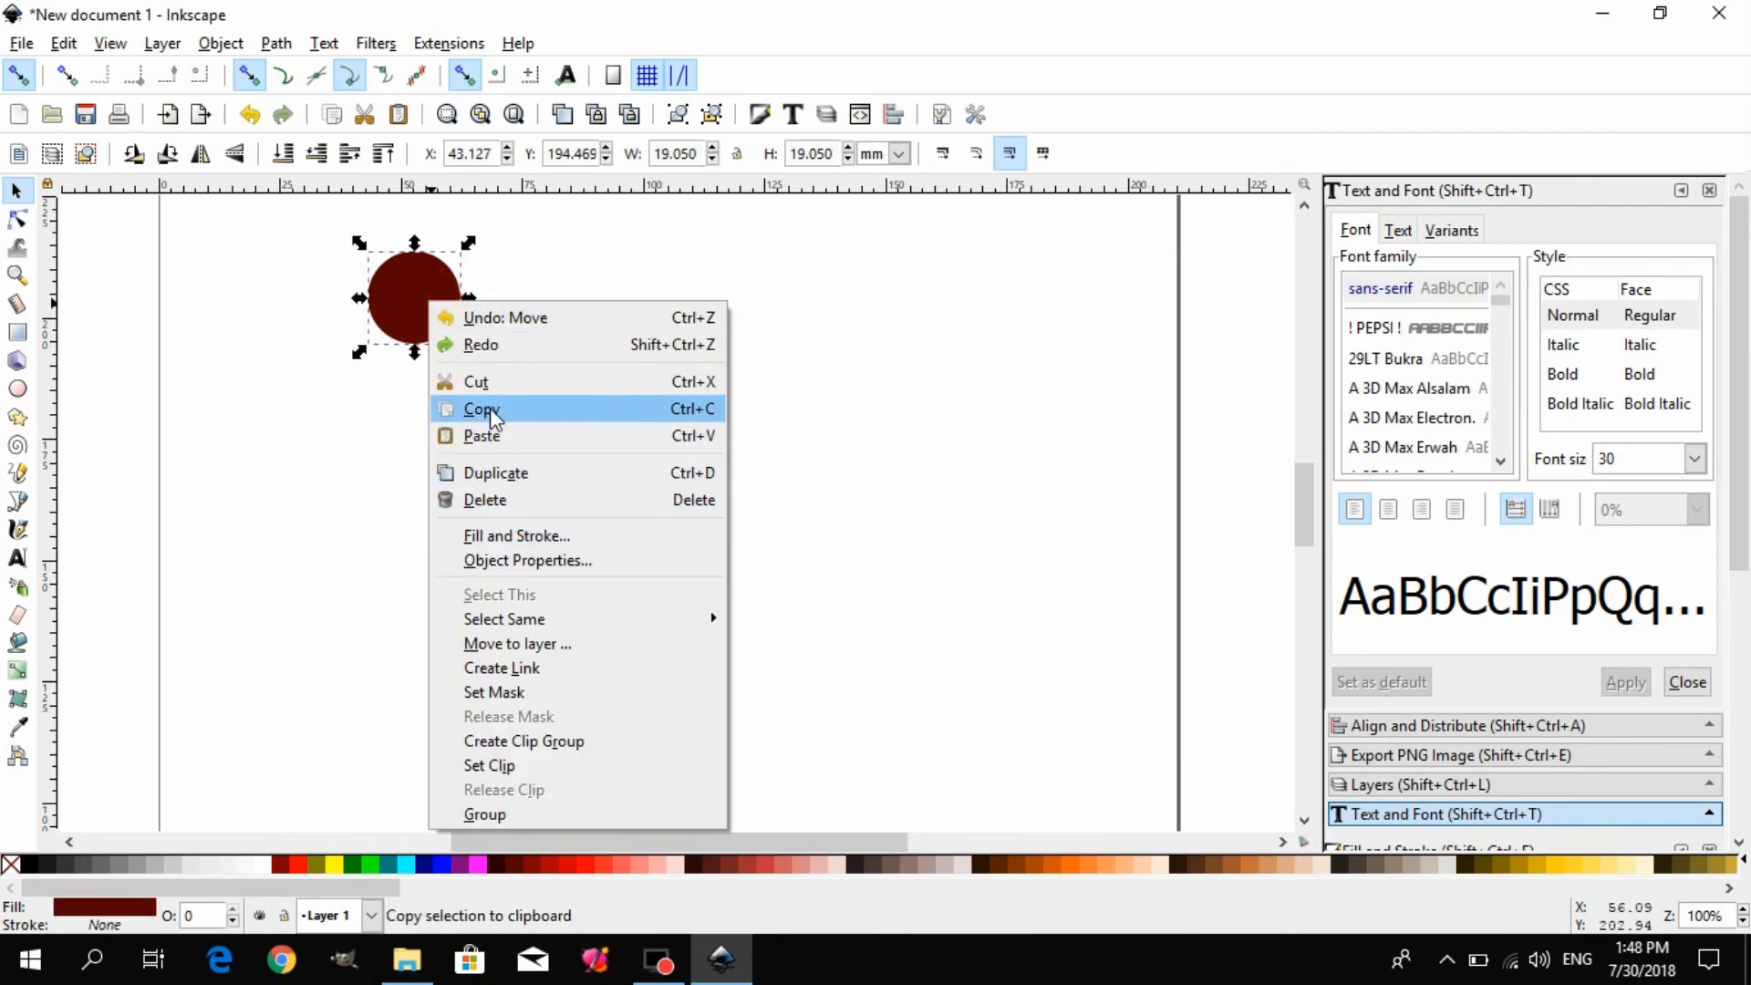
left_click(490, 408)
- Move the circle up and toward the left page edge, to about X 20.1 mm and Y 199.8 mm, and deselect it
left_click(342, 467)
left_click(417, 319)
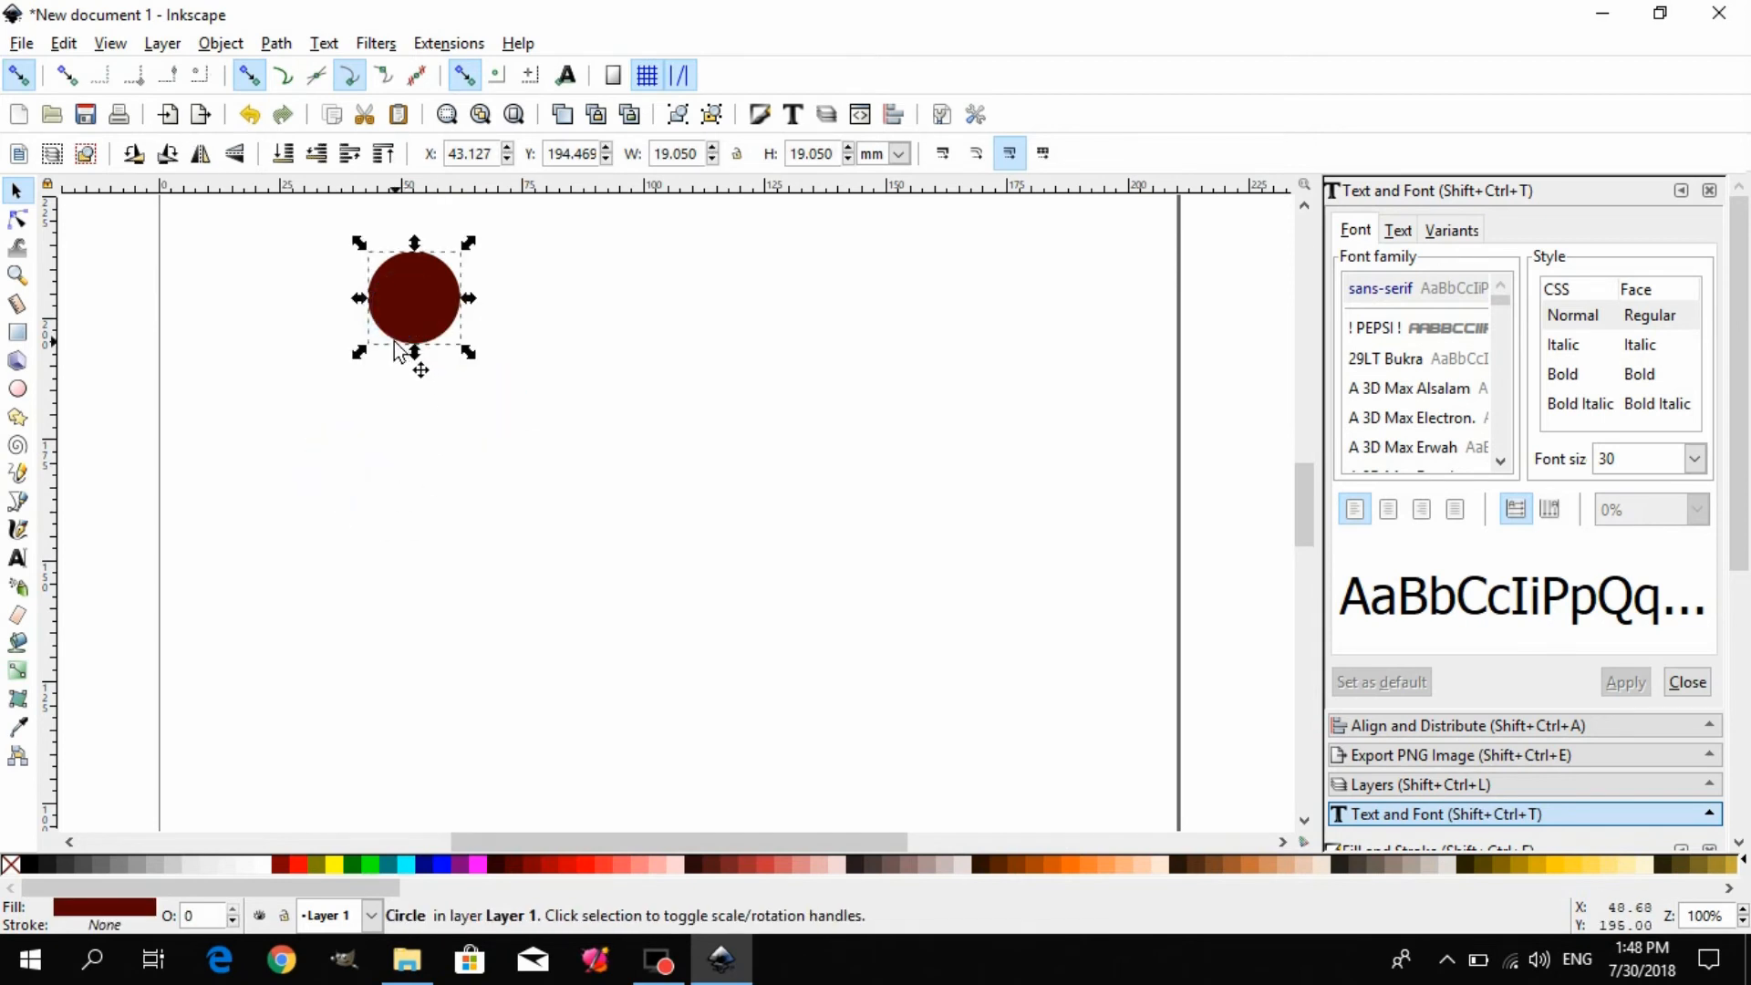
left_click(371, 378)
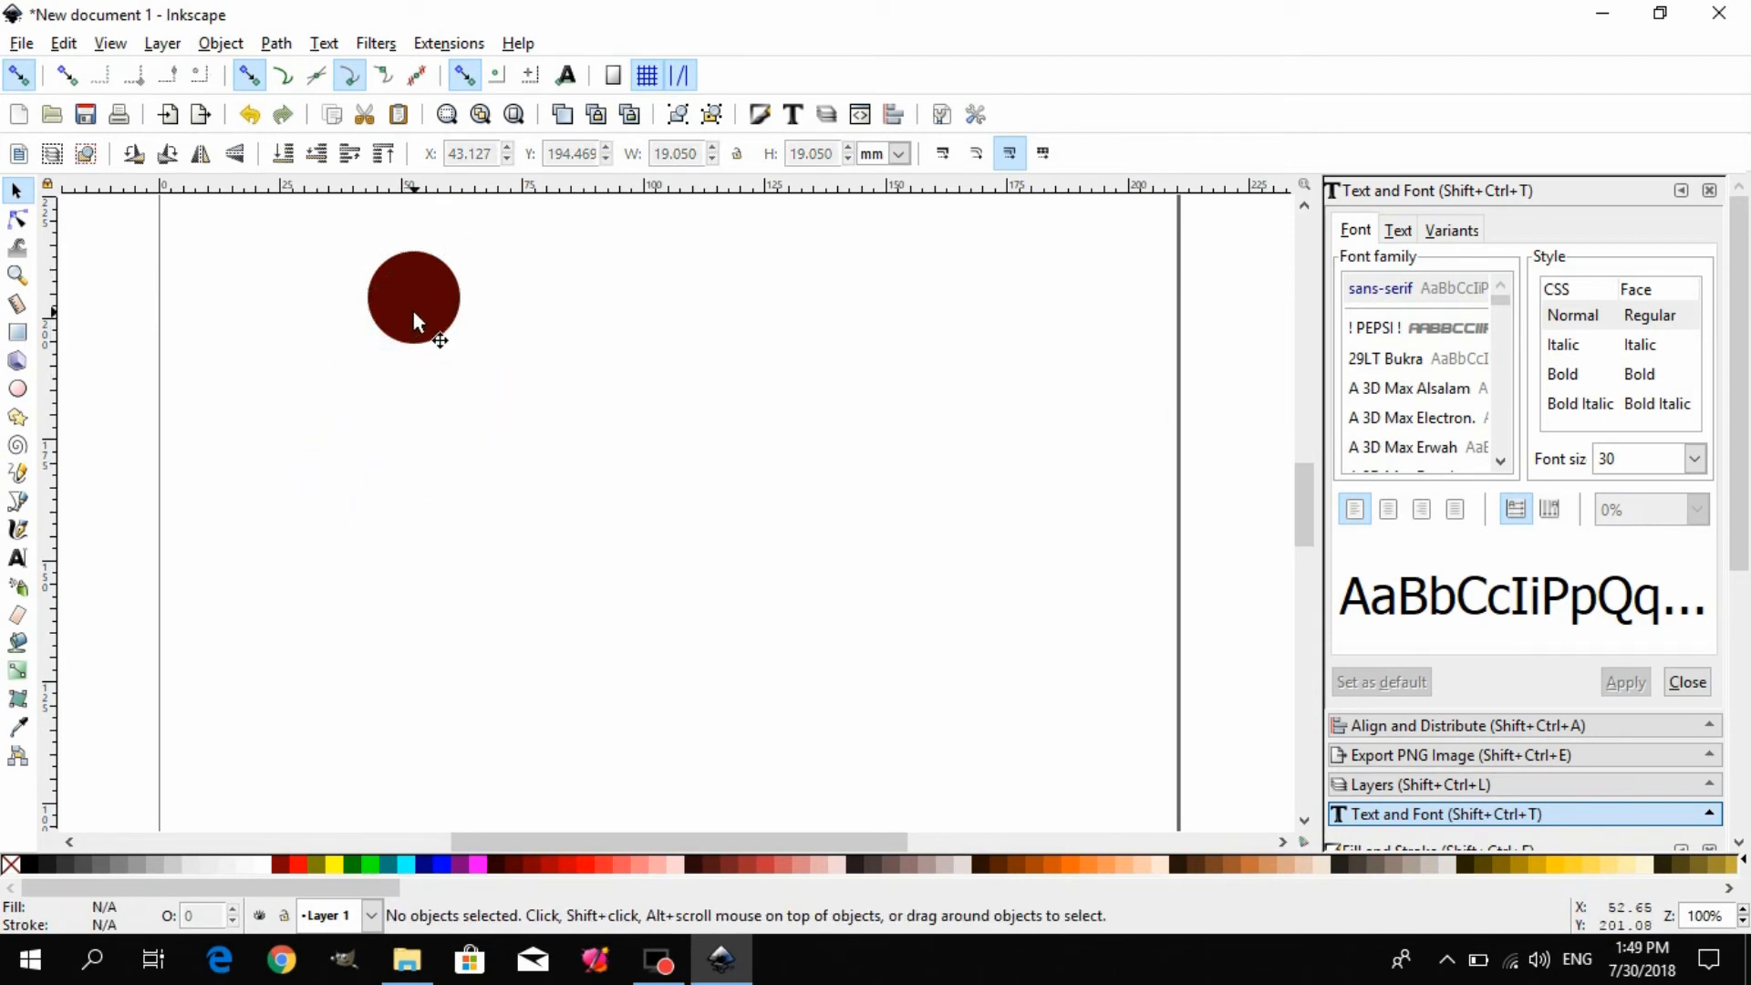
left_click_drag(408, 321, 295, 295)
left_click(370, 404)
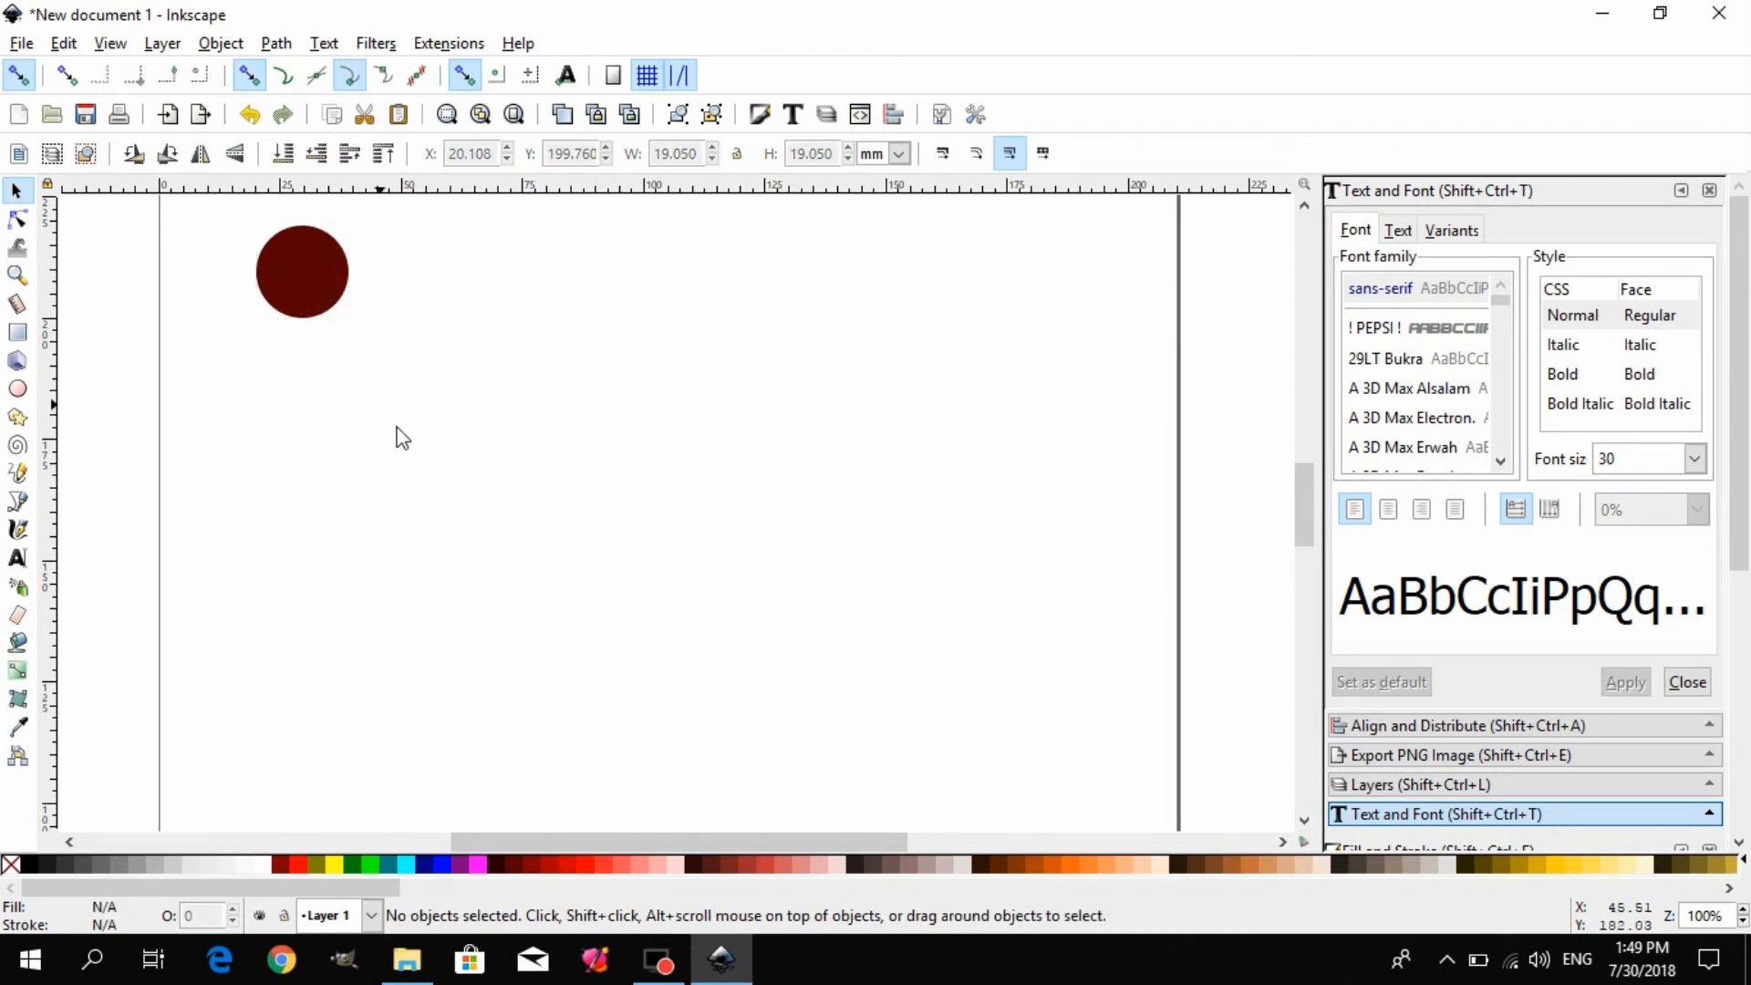
- Set the pencil shape to Bend from clipboard and draw a wavy stroke about 141 mm wide below the circle
left_click(17, 472)
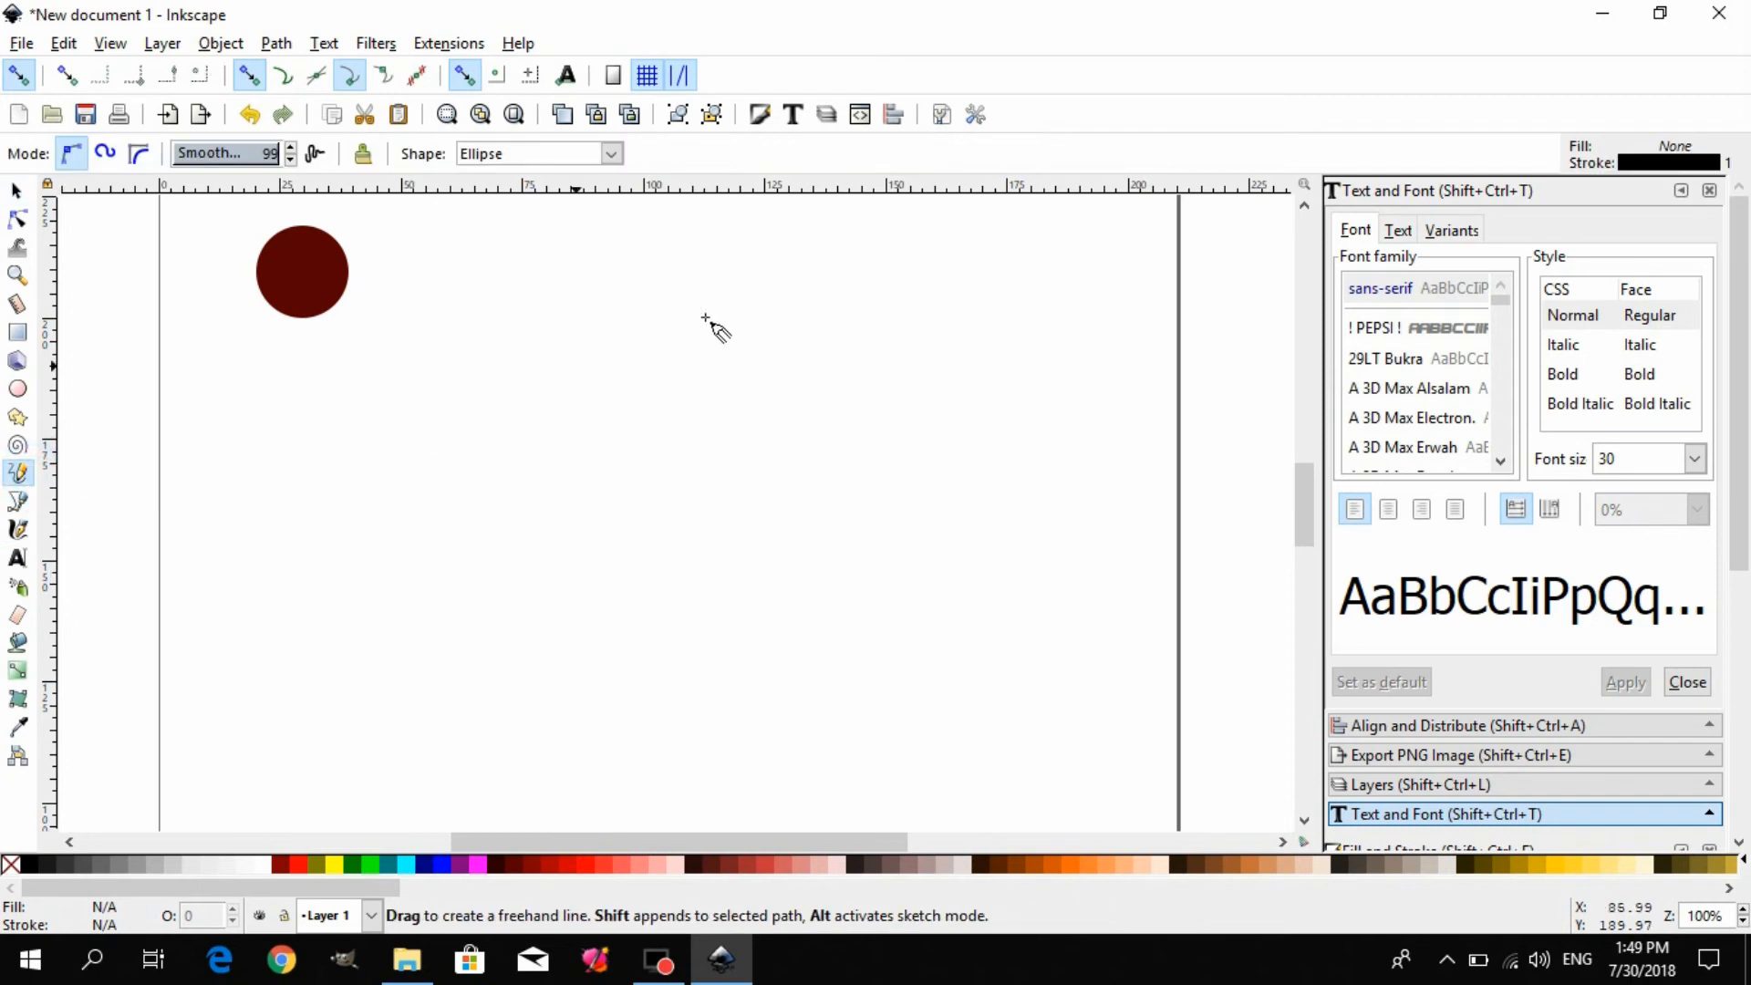
left_click(612, 155)
left_click(521, 330)
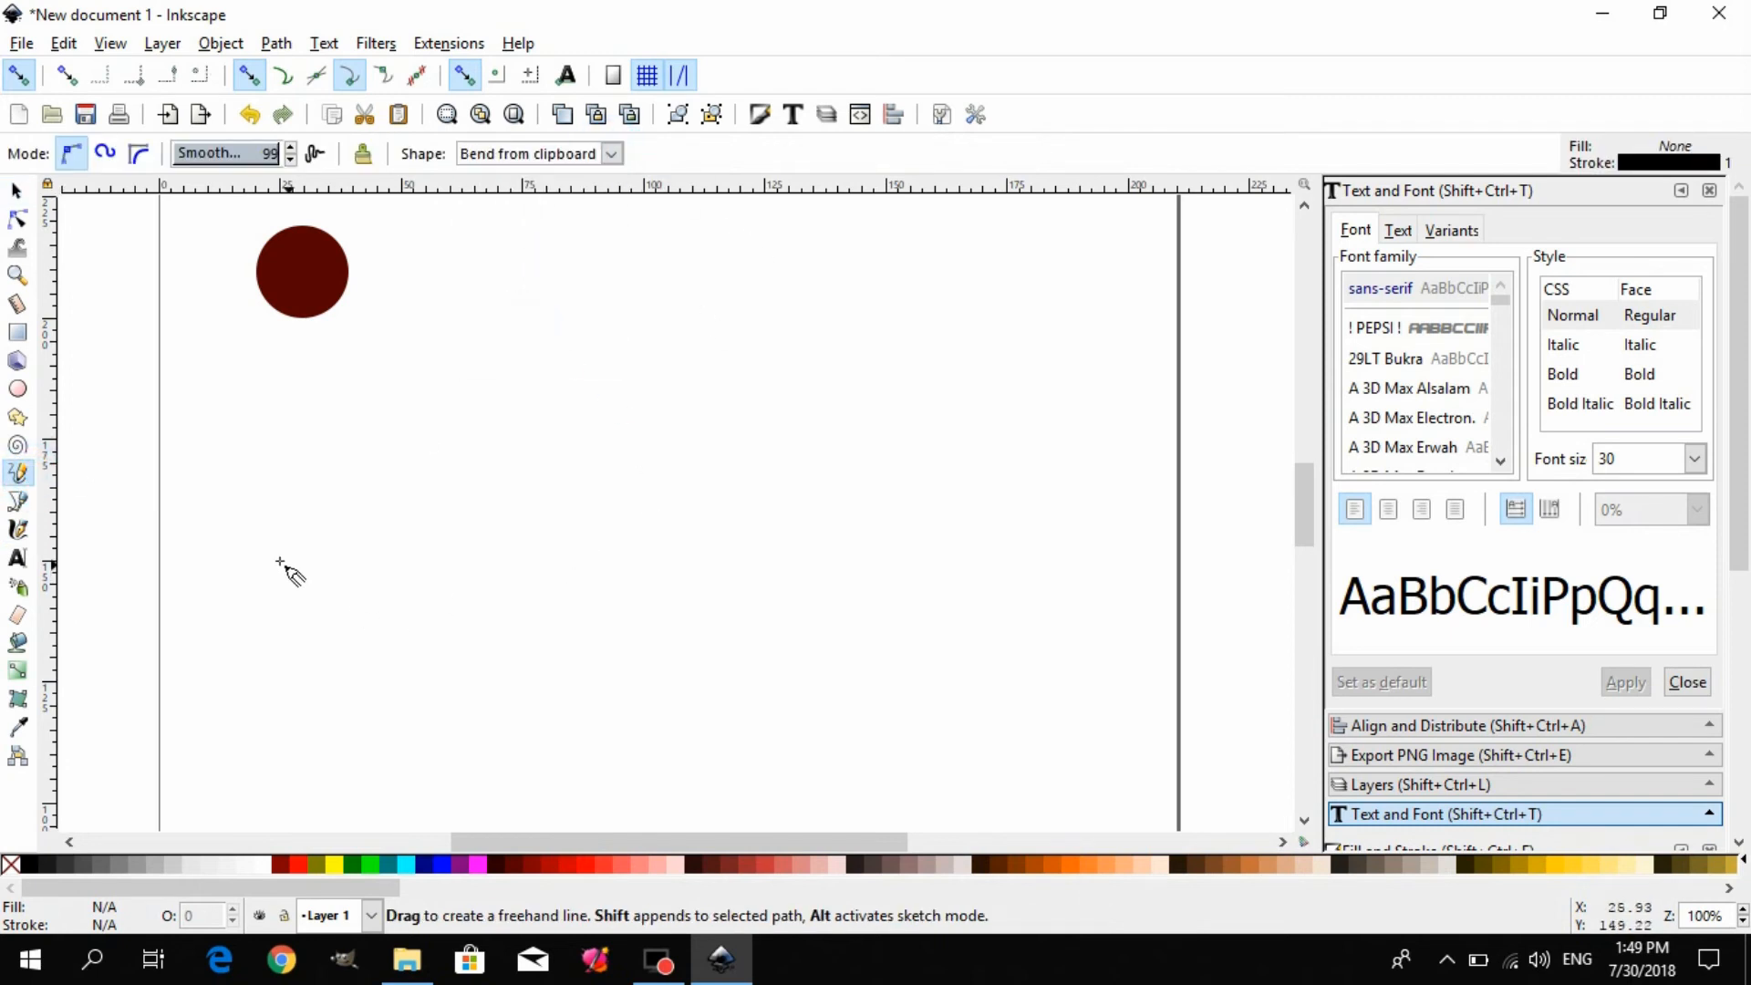
mouse_move(261, 526)
left_mouse_down()
mouse_move(454, 508)
mouse_move(637, 638)
mouse_move(1003, 534)
left_mouse_up()
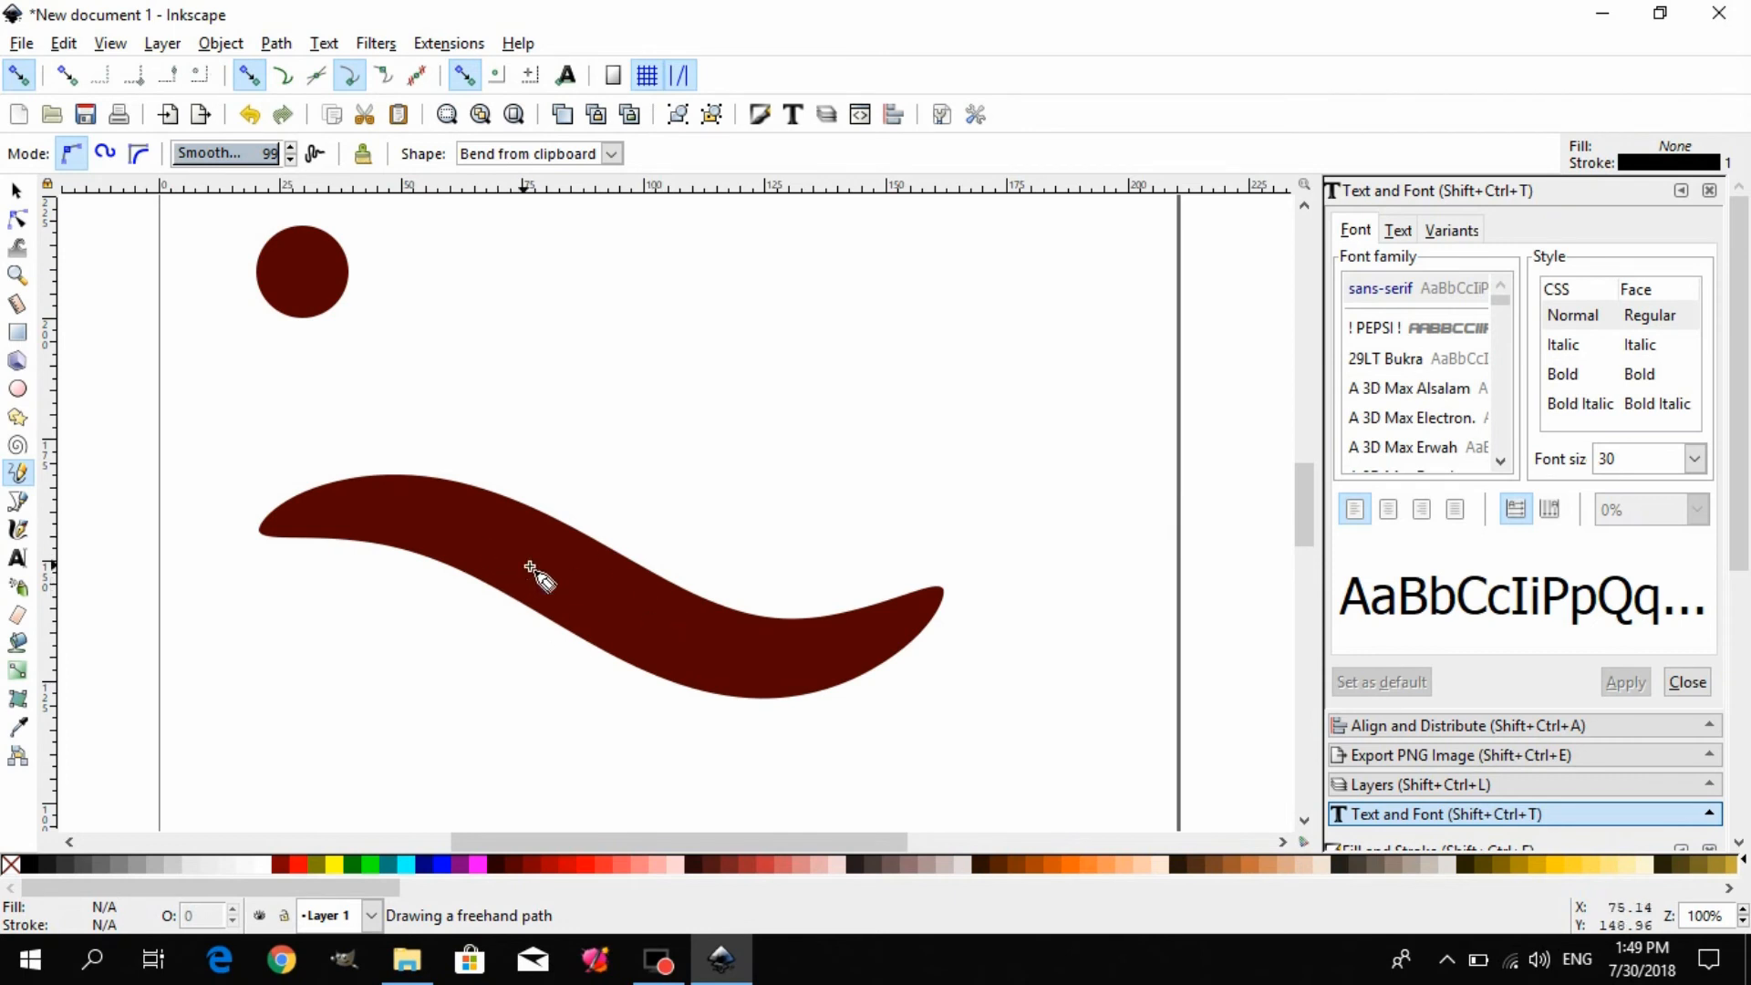
- Draw three more circle-bent strokes: a short one above the wave, a steep one to its right, and a wide upward-opening arc below it
mouse_move(532, 380)
left_mouse_down()
mouse_move(623, 382)
mouse_move(730, 460)
left_mouse_up()
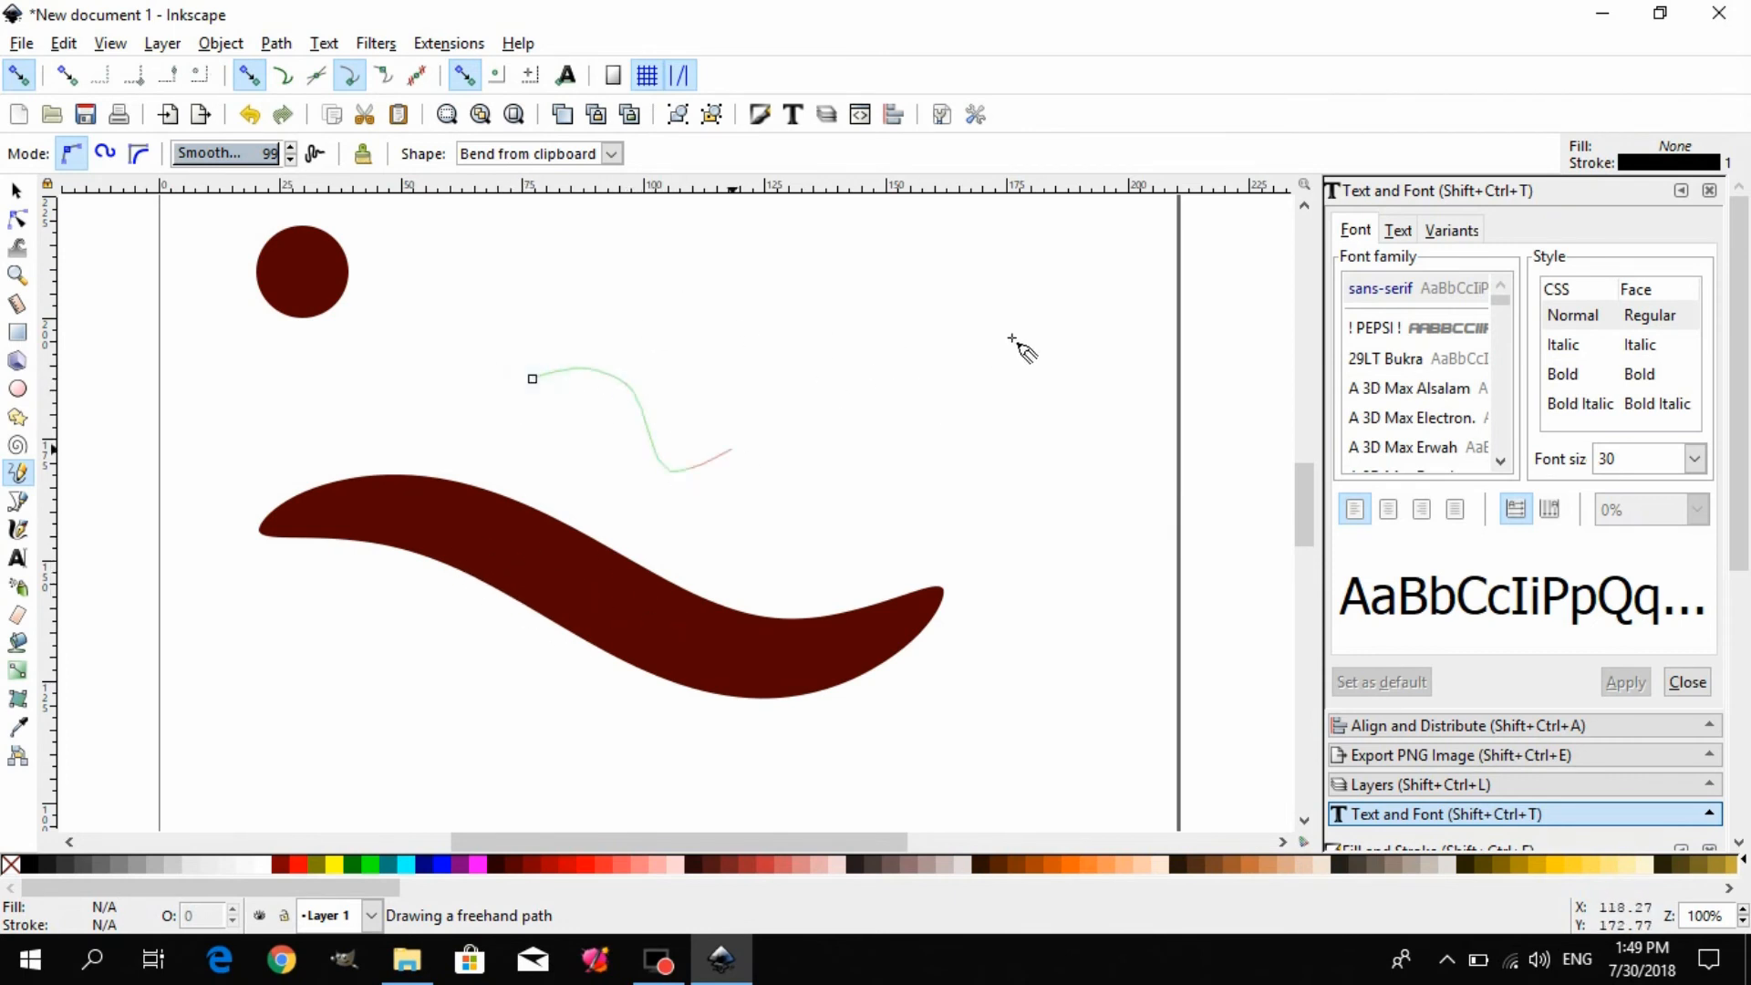
mouse_move(852, 305)
left_mouse_down()
mouse_move(938, 371)
mouse_move(1071, 572)
mouse_move(450, 555)
mouse_move(374, 479)
left_mouse_up()
key("Delete")
scroll(1036, 626, "down", 5)
key("Delete")
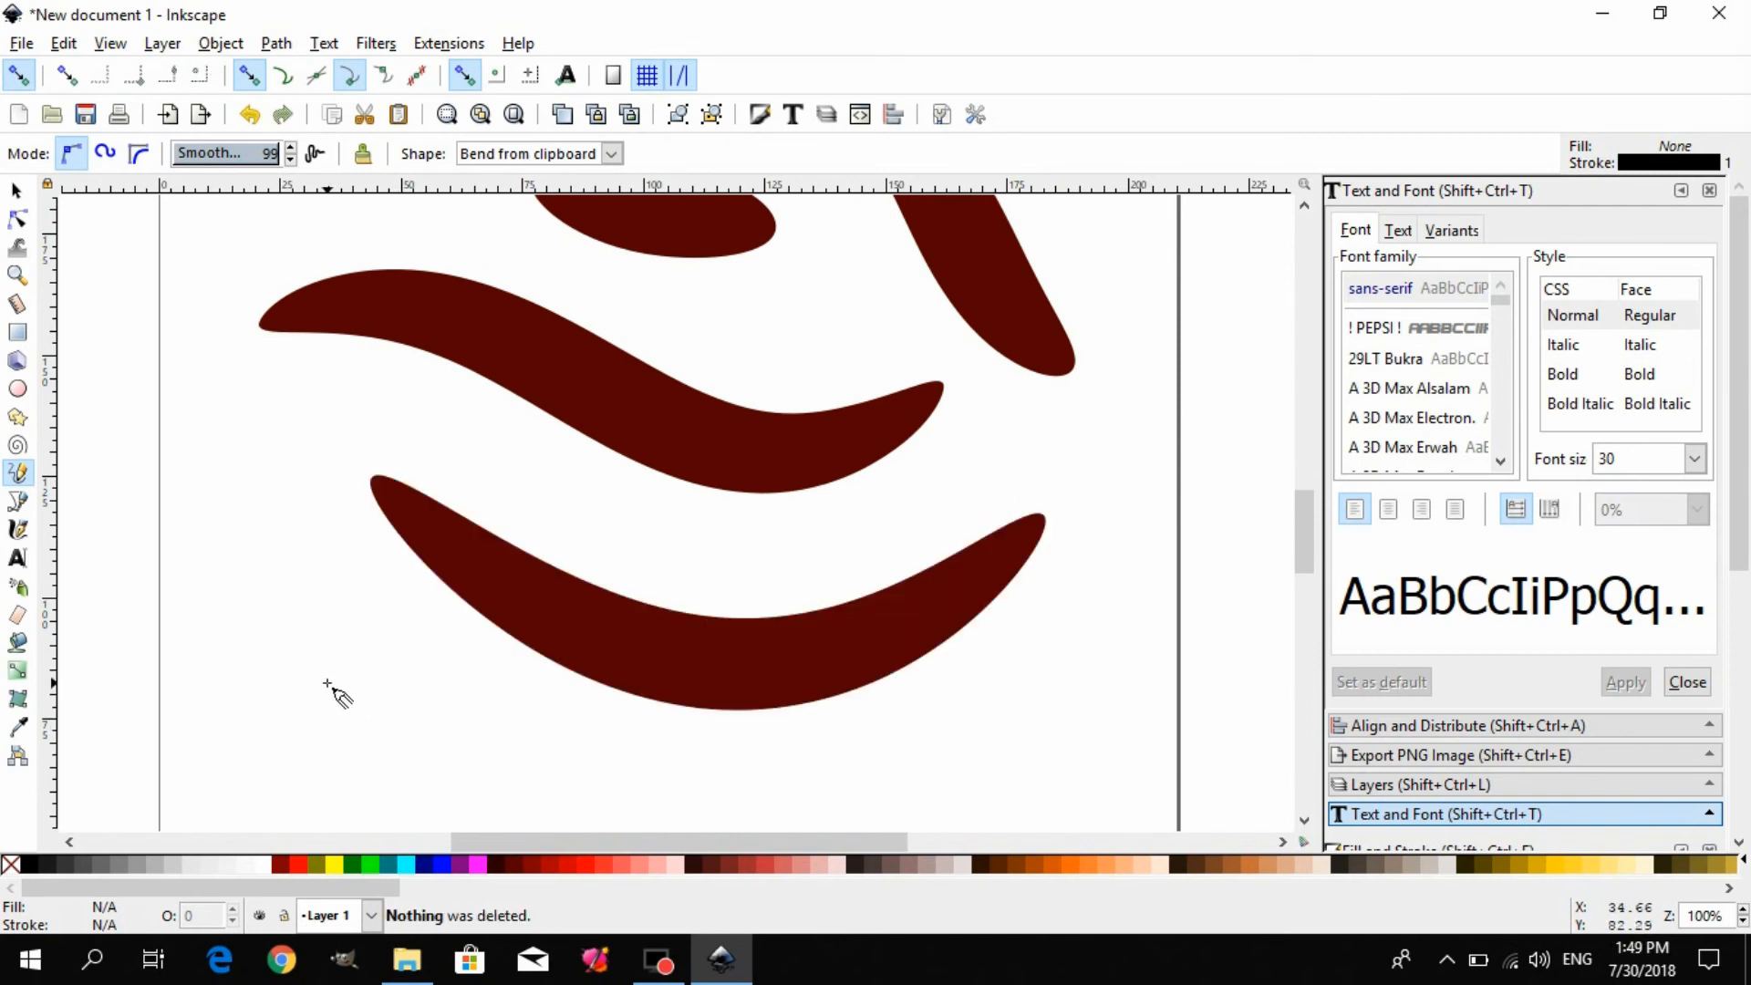
- Draw a spiral of 20.01 turns about 29 mm wide above the circle and copy it to the clipboard
scroll(337, 693, "up", 12)
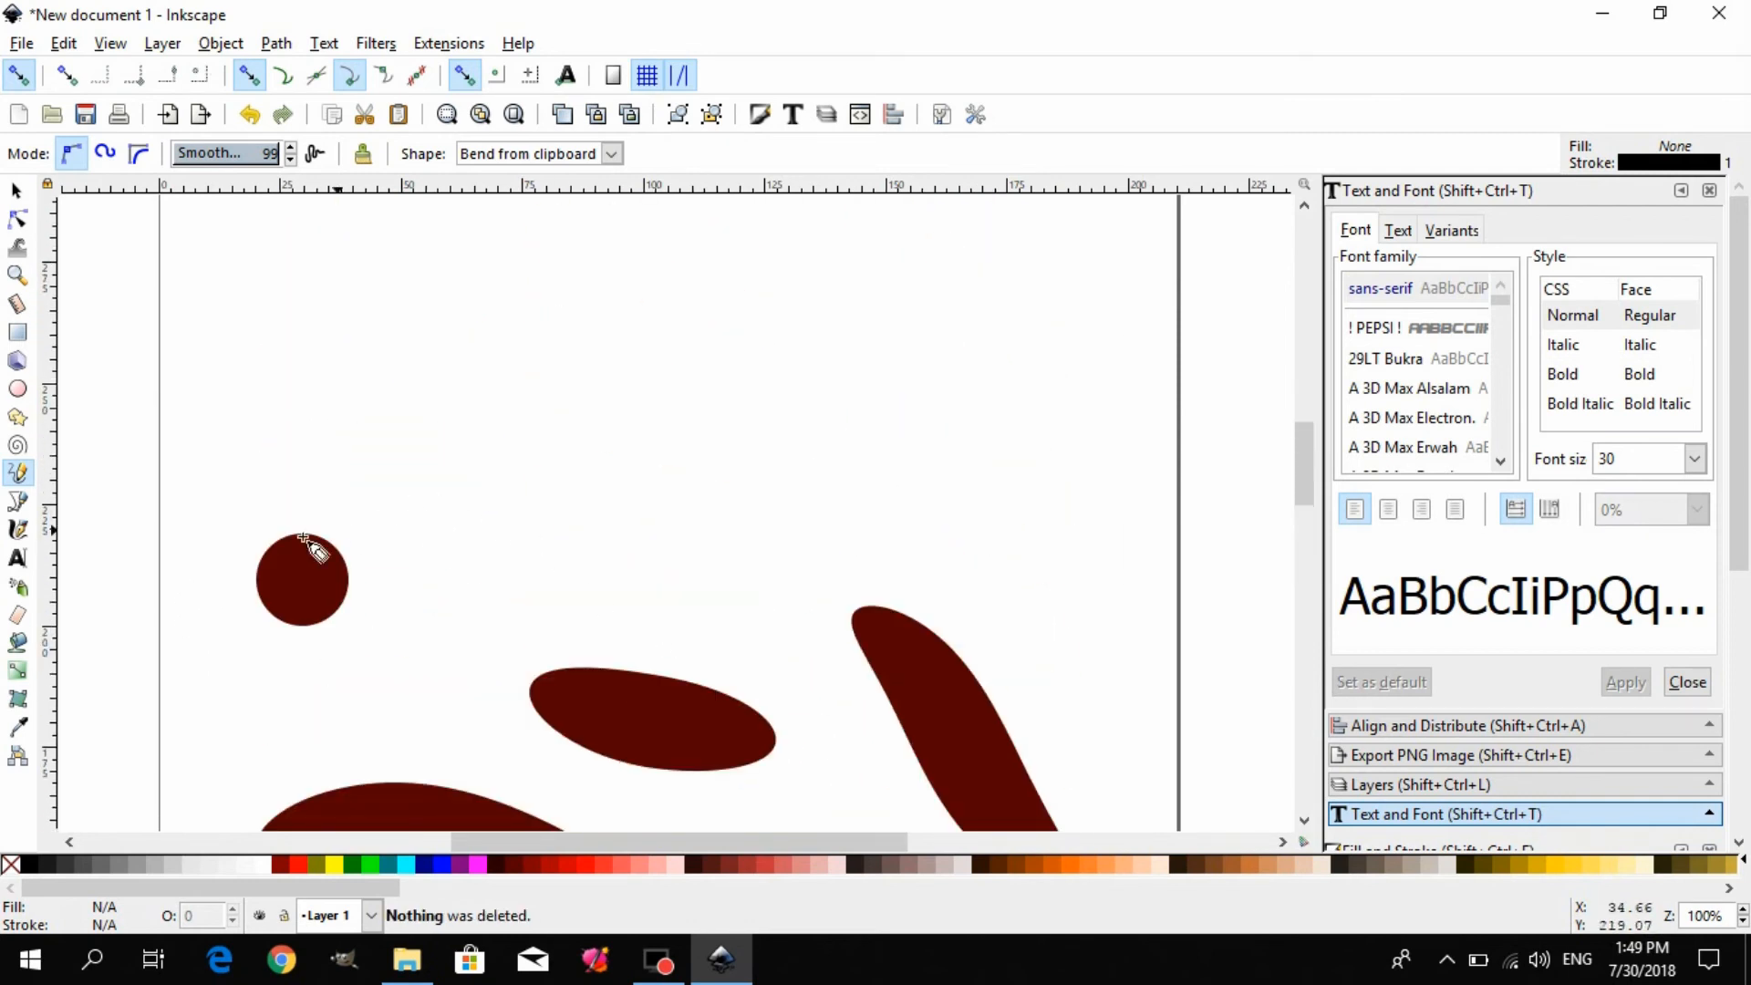
left_click(16, 445)
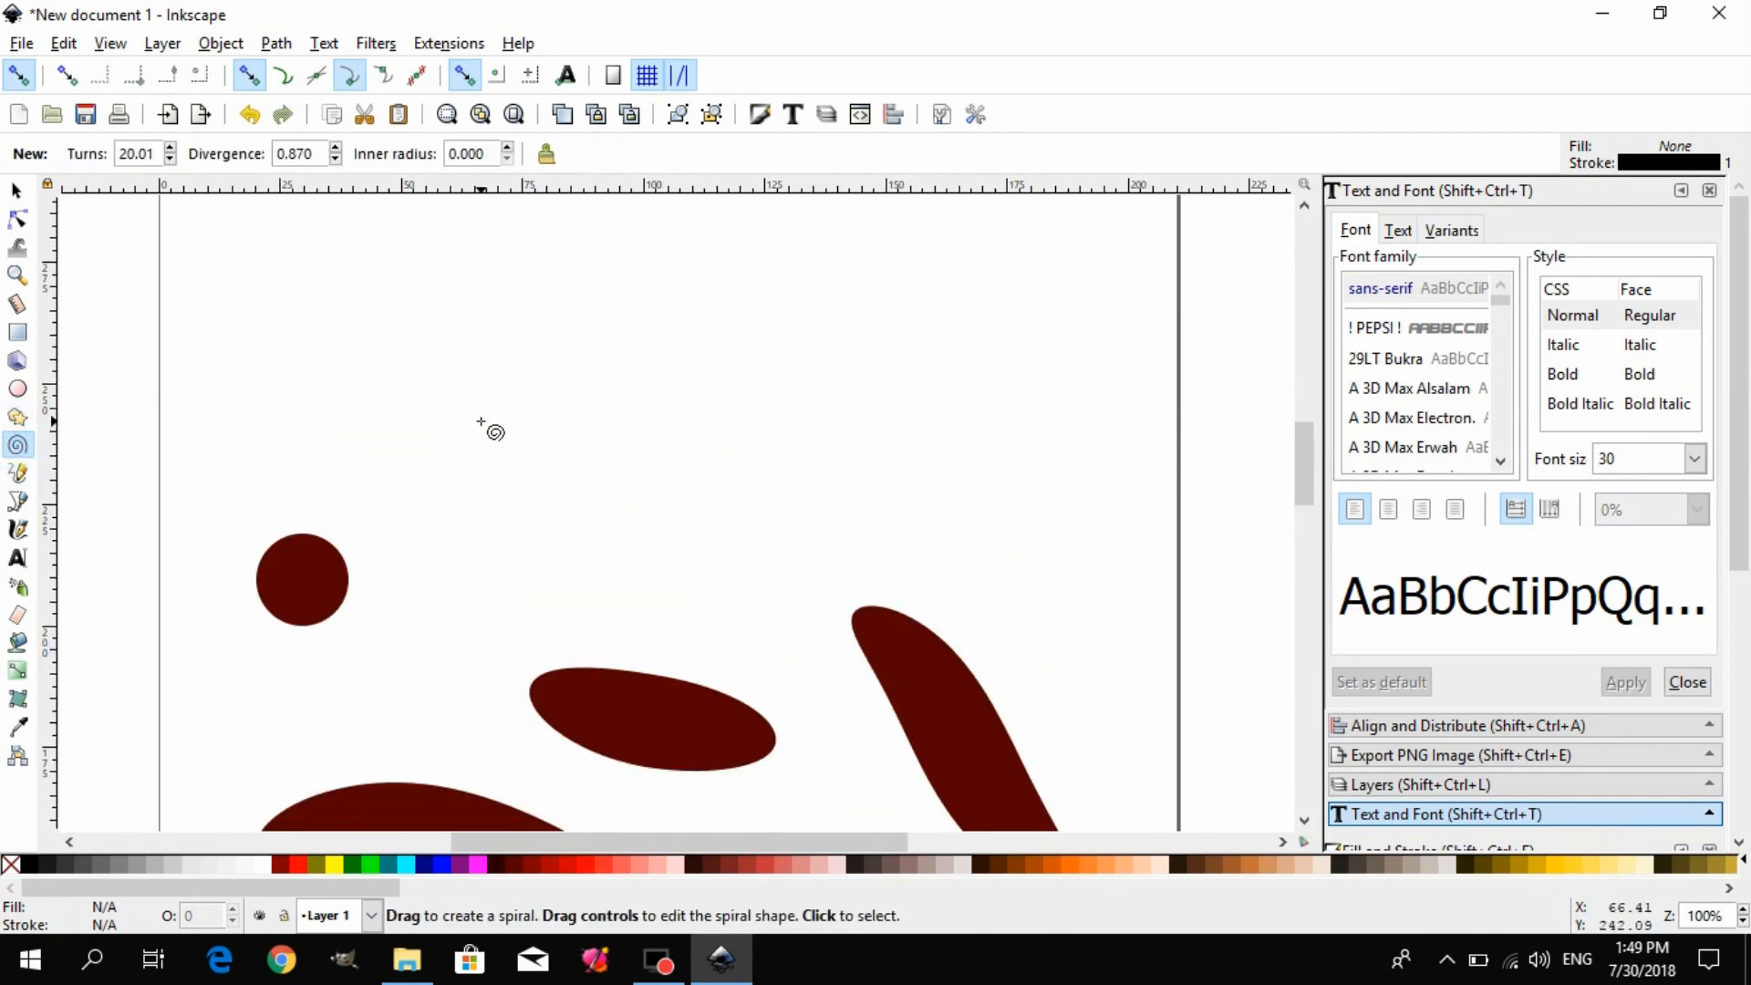
left_click_drag(426, 319, 386, 381)
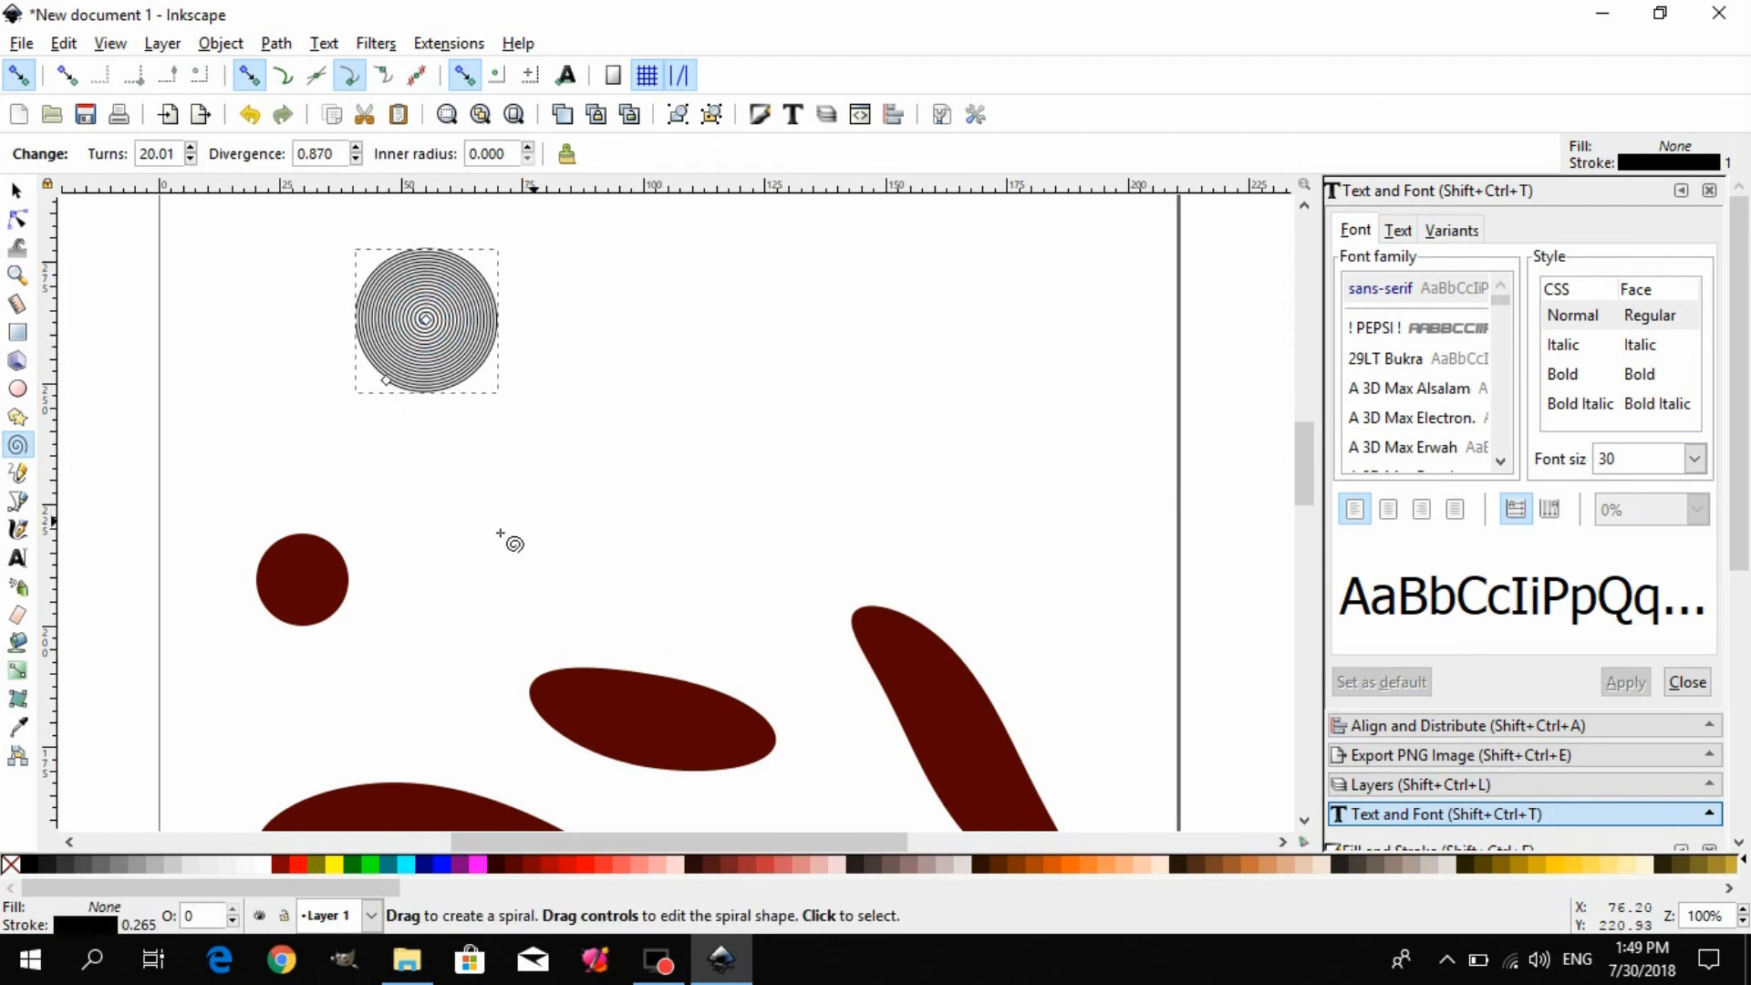
left_click(16, 190)
right_click(415, 297)
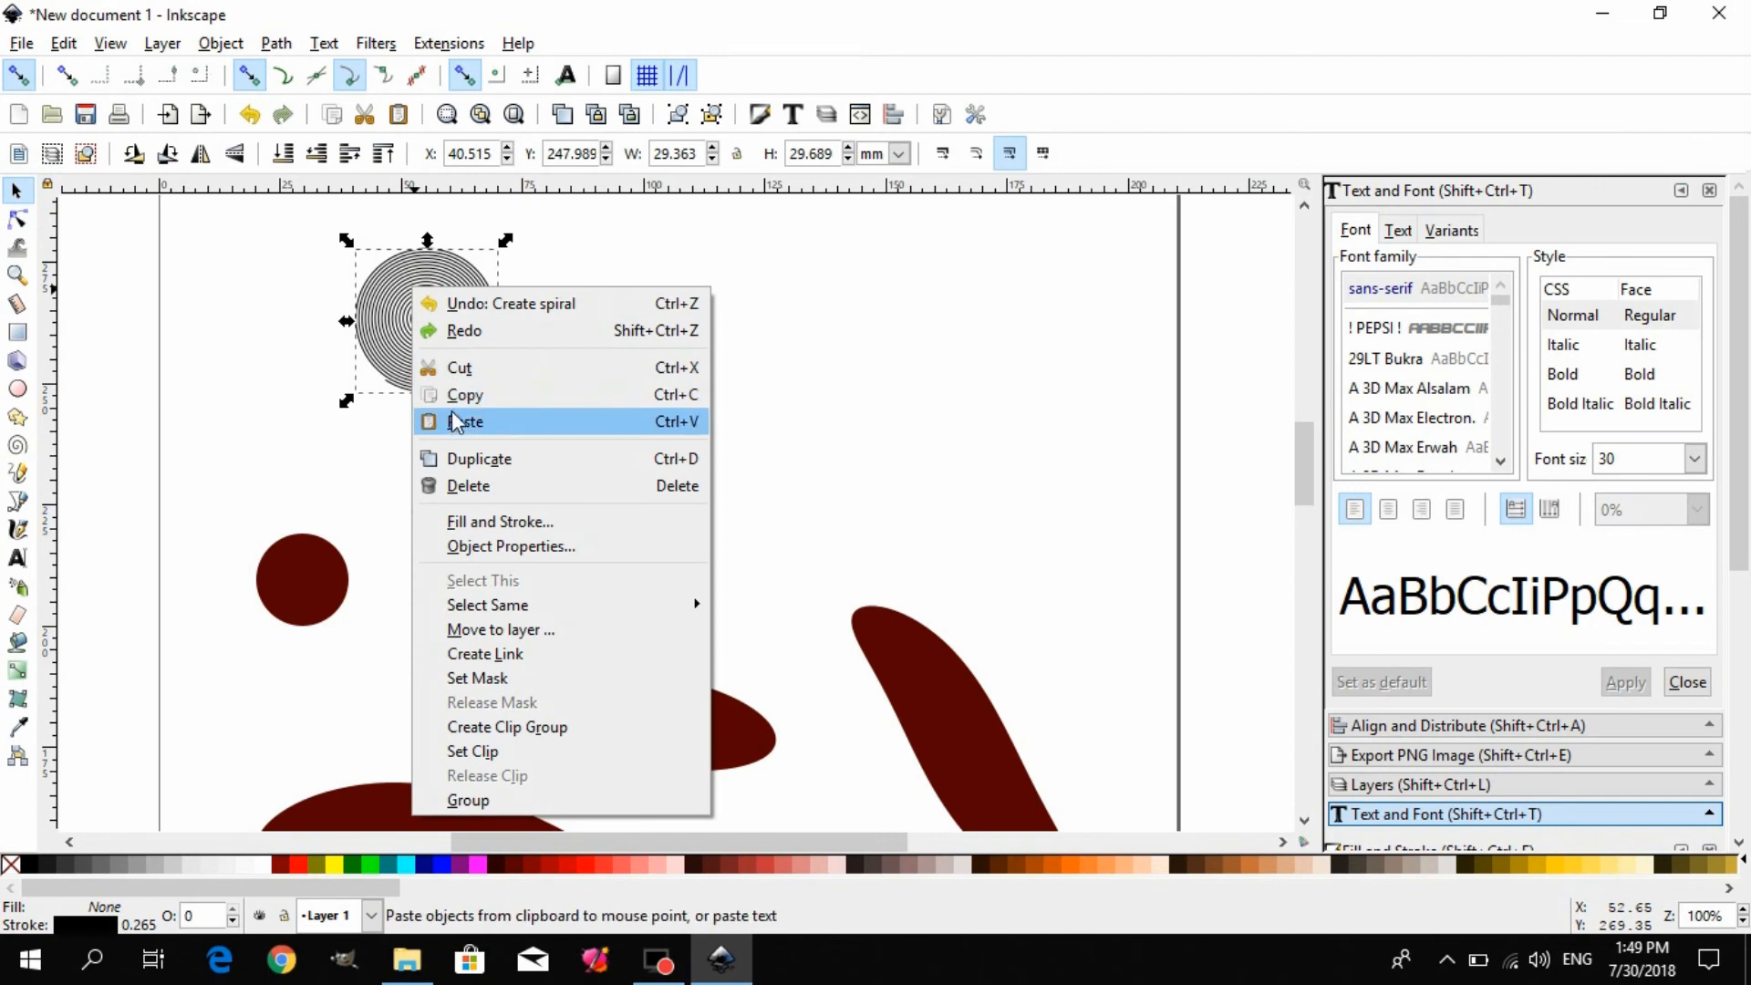
left_click(451, 415)
- With the Bend from clipboard shape, draw two spiral-bent strokes near the page bottom: one about 130 mm wide and a small curled one above left
scroll(604, 516, "down", 10)
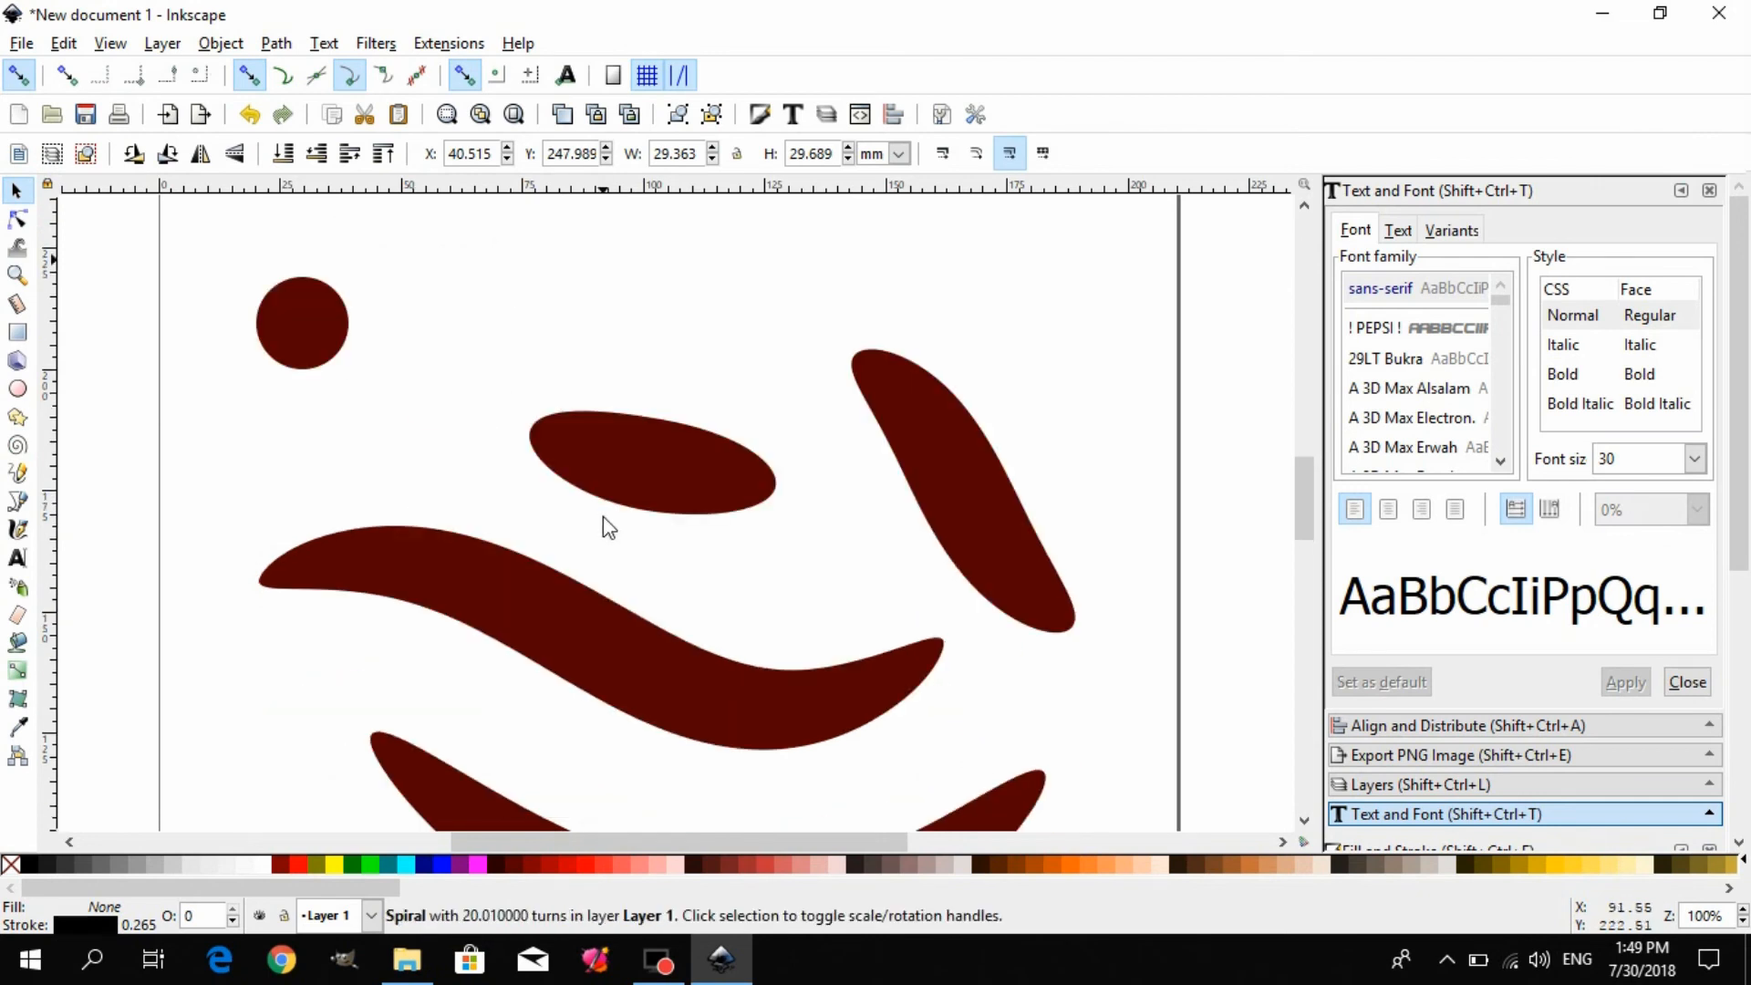
scroll(375, 430, "up", 3)
left_click(18, 473)
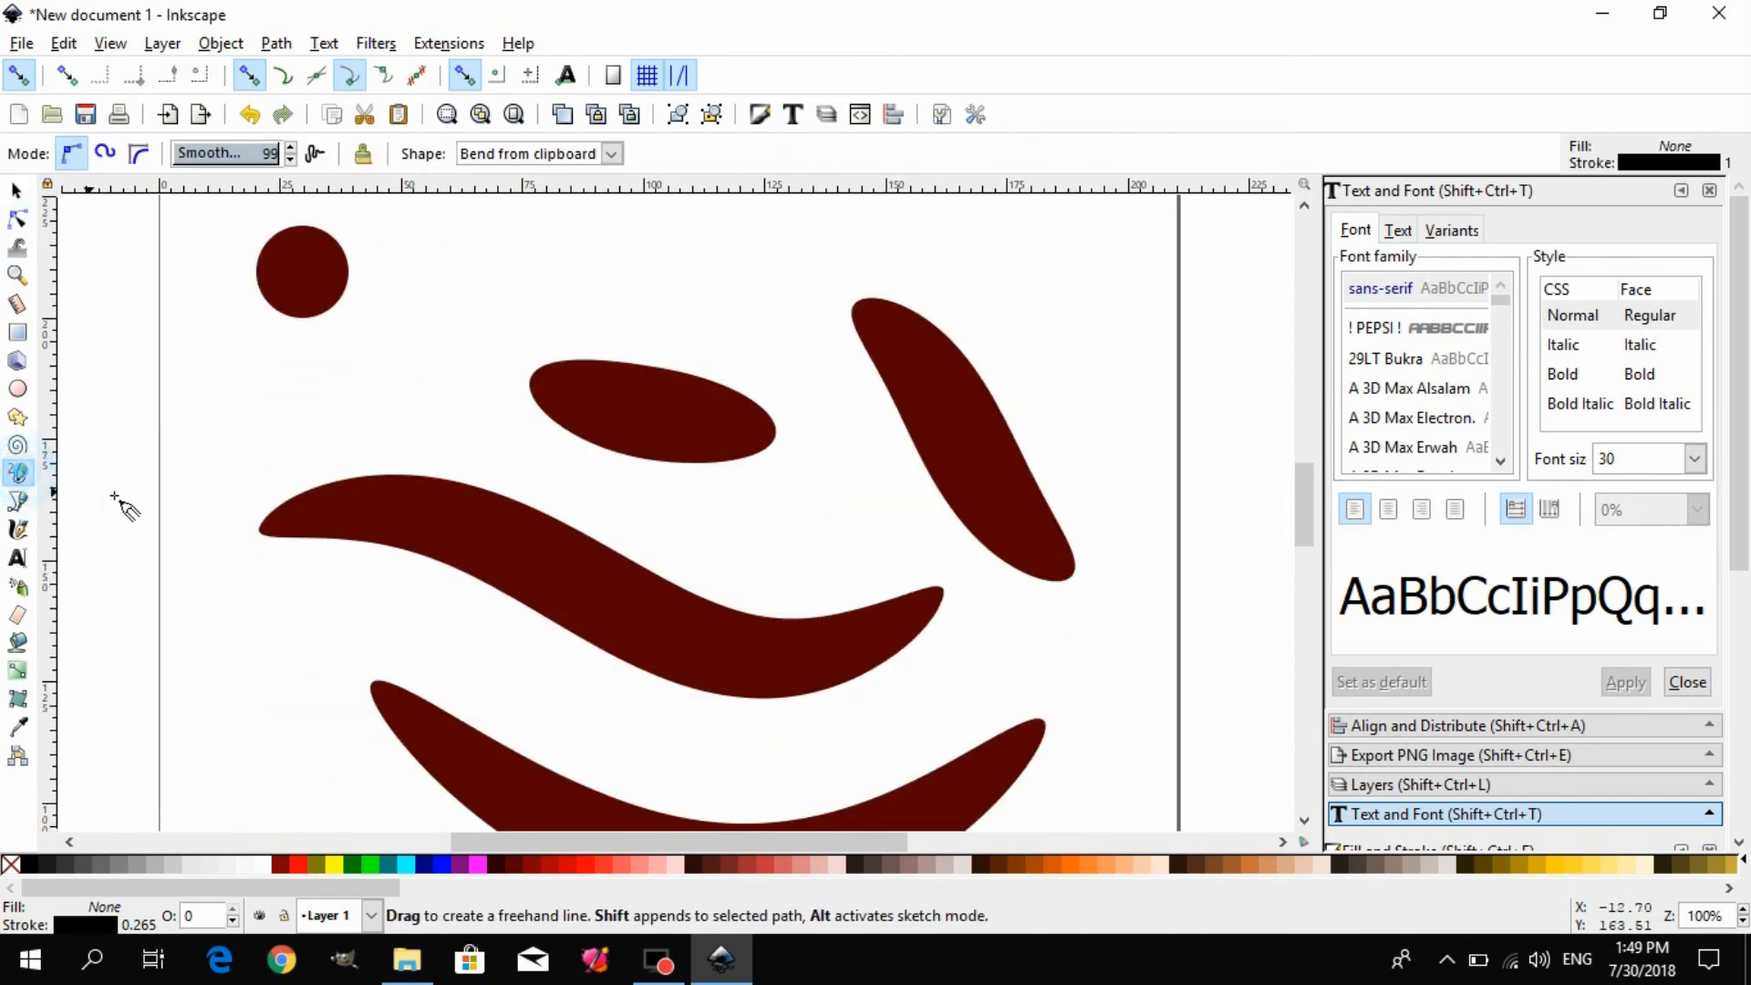
left_click(610, 151)
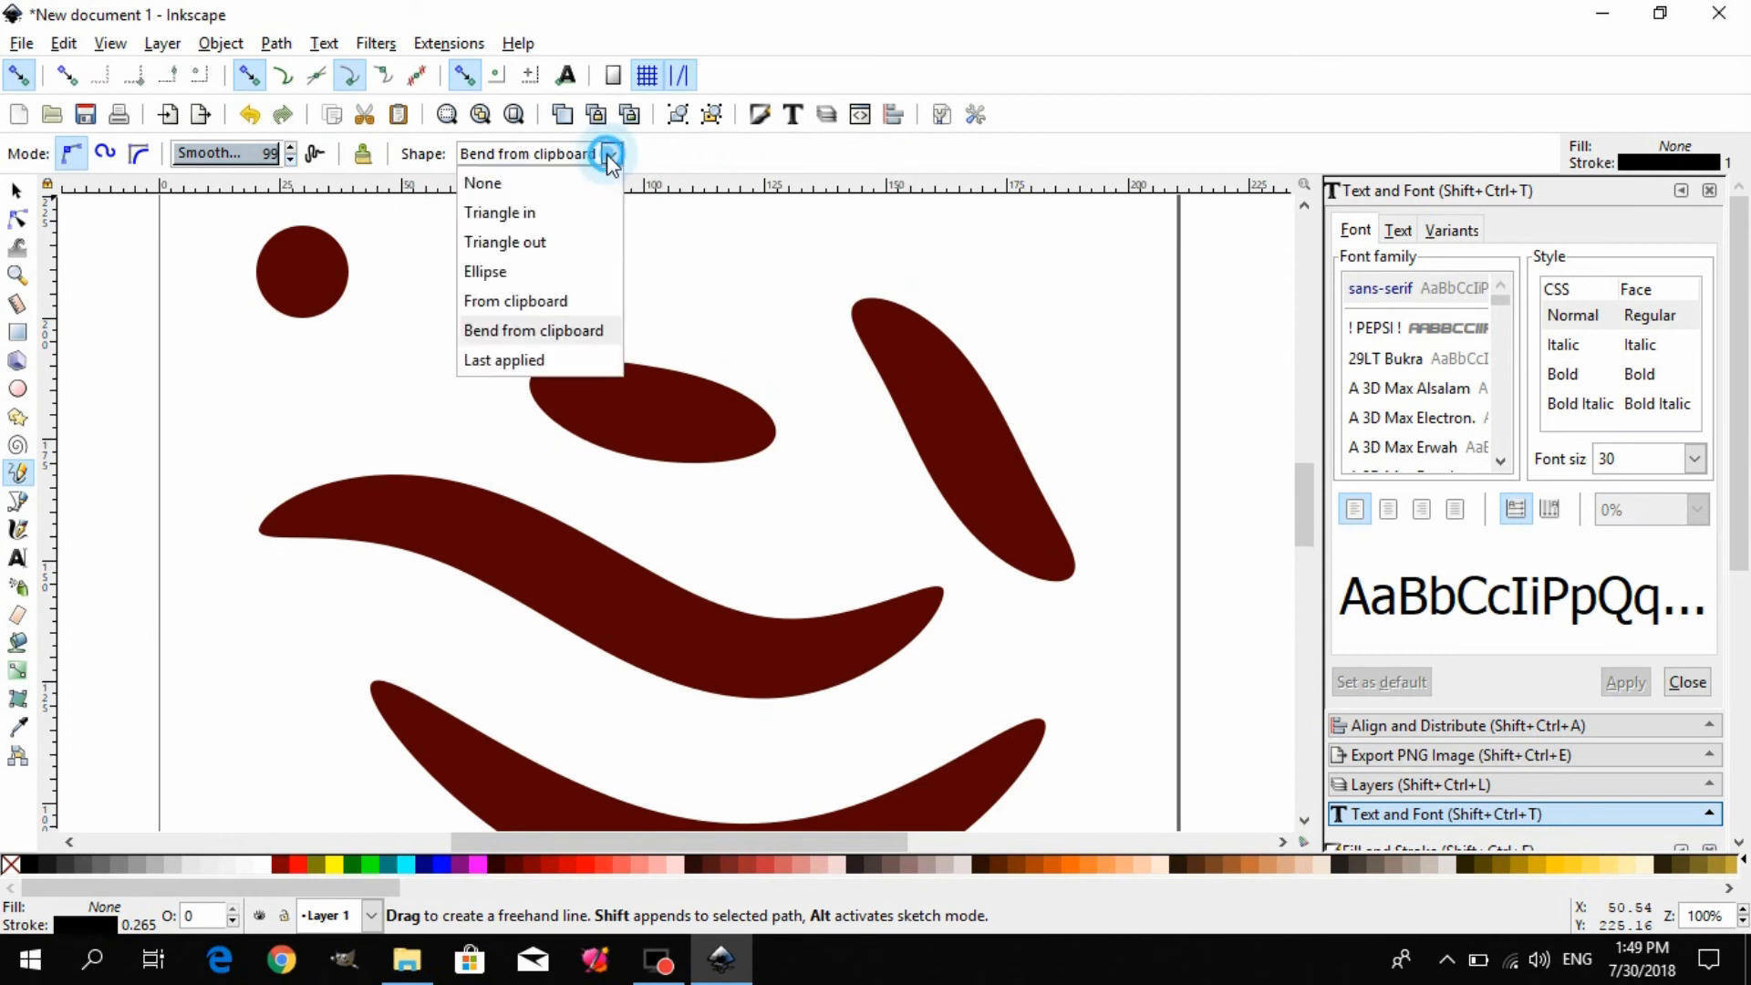
left_click(489, 334)
scroll(730, 428, "down", 15)
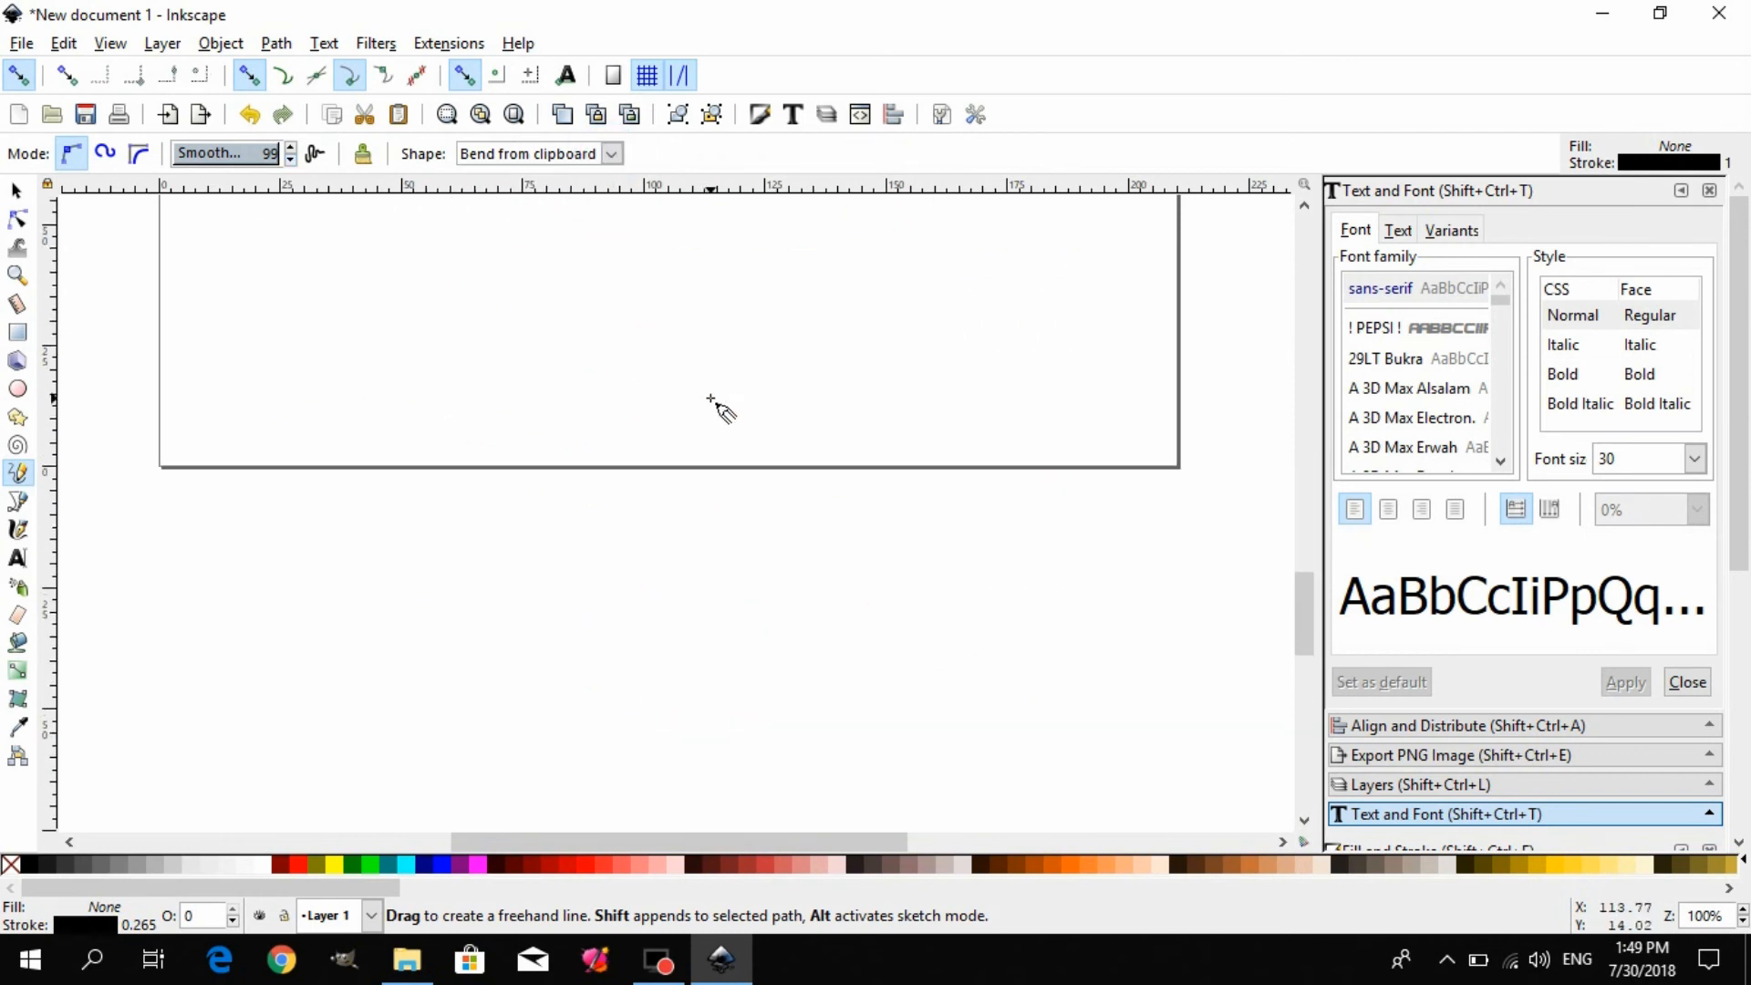
mouse_move(899, 330)
left_mouse_down()
mouse_move(552, 403)
mouse_move(299, 219)
mouse_move(350, 266)
mouse_move(384, 371)
mouse_move(245, 231)
left_mouse_up()
scroll(521, 584, "up", 3)
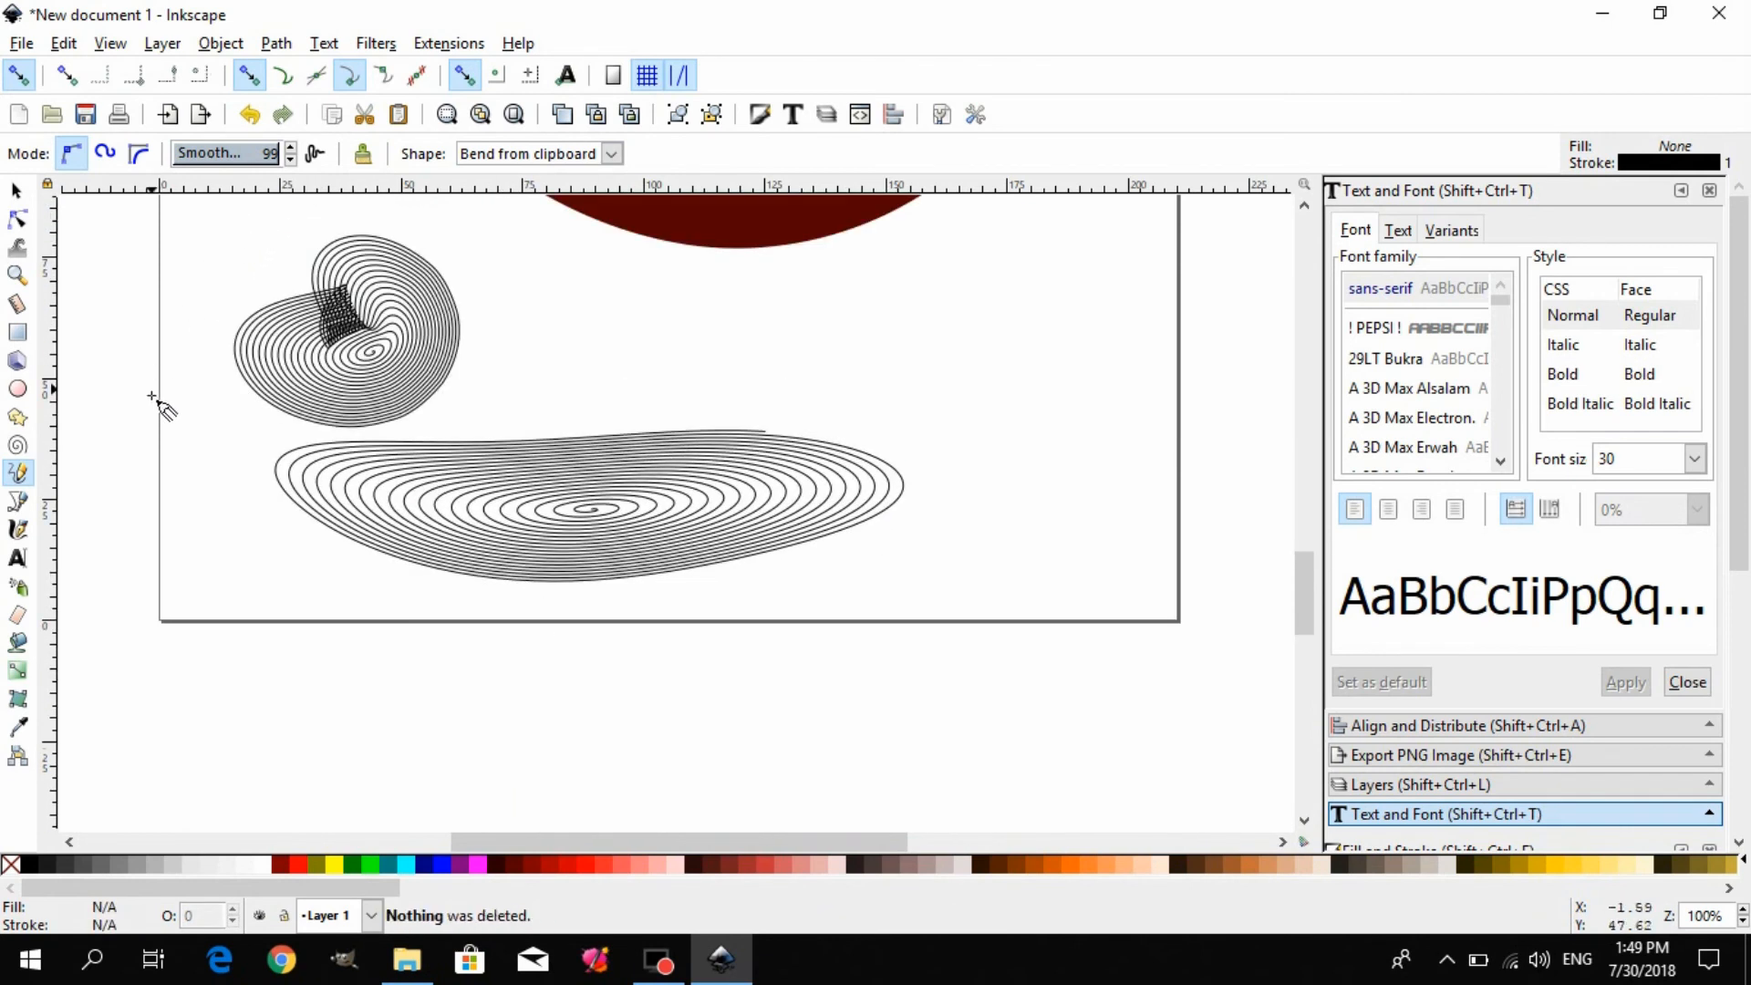
scroll(594, 545, "up", 6)
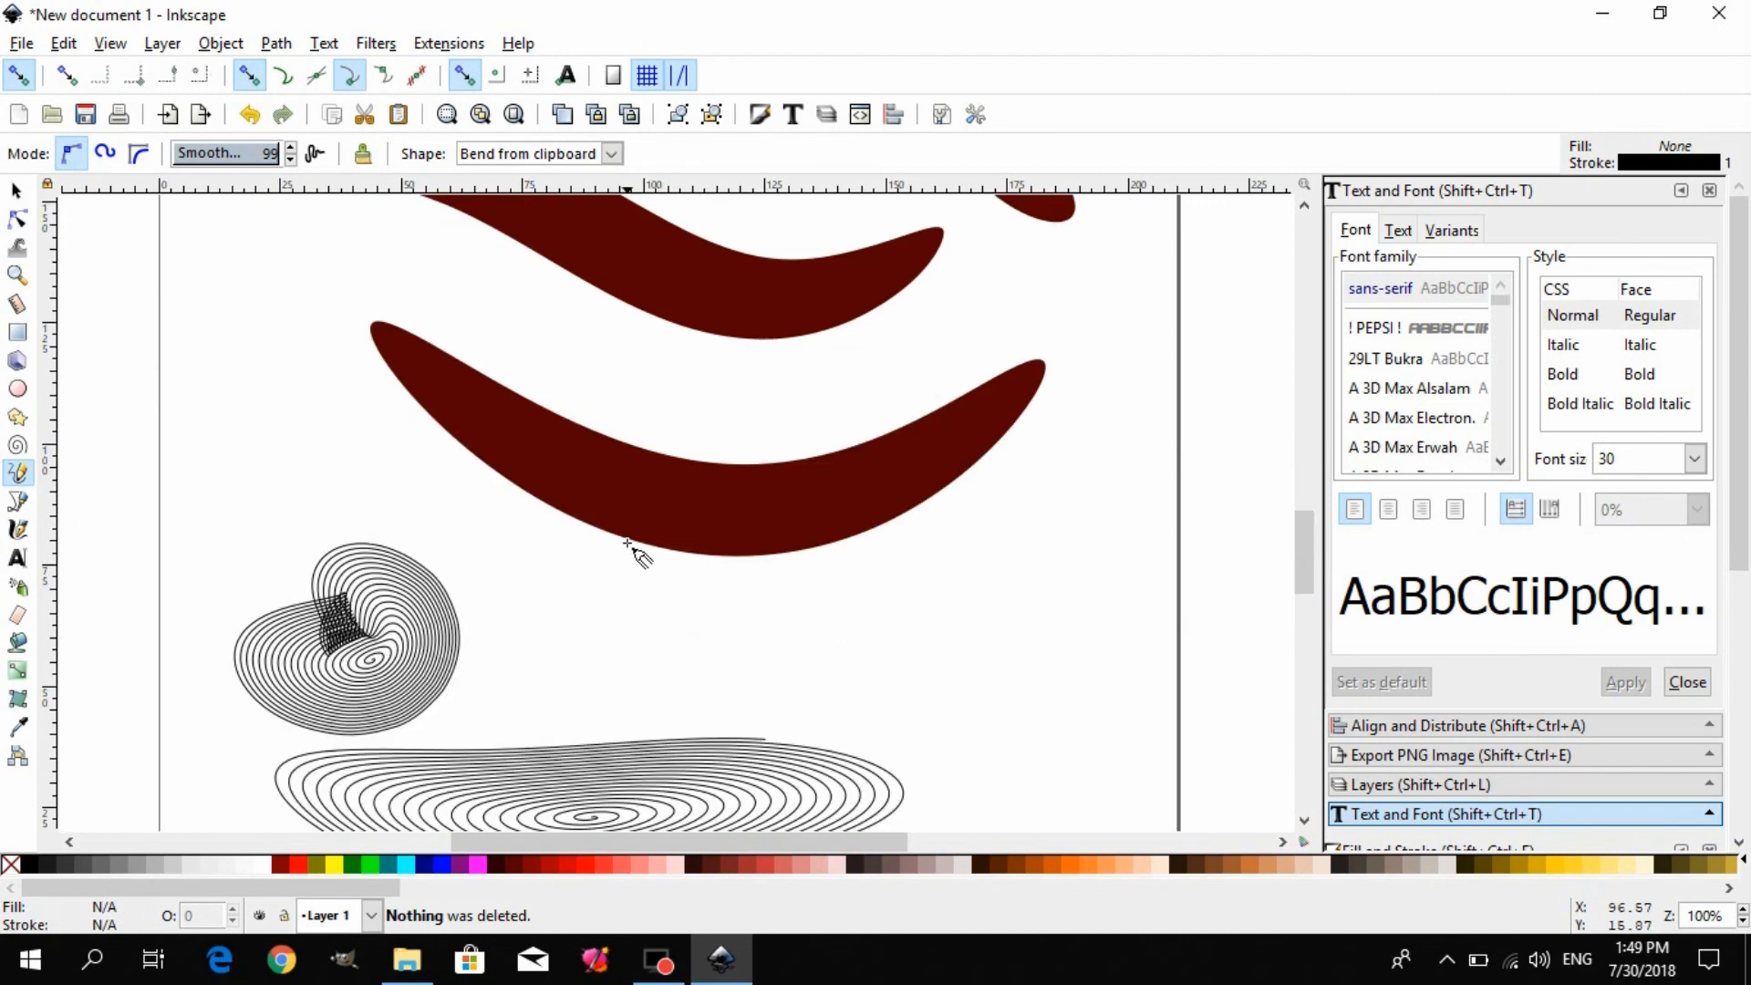
scroll(622, 540, "down", 6)
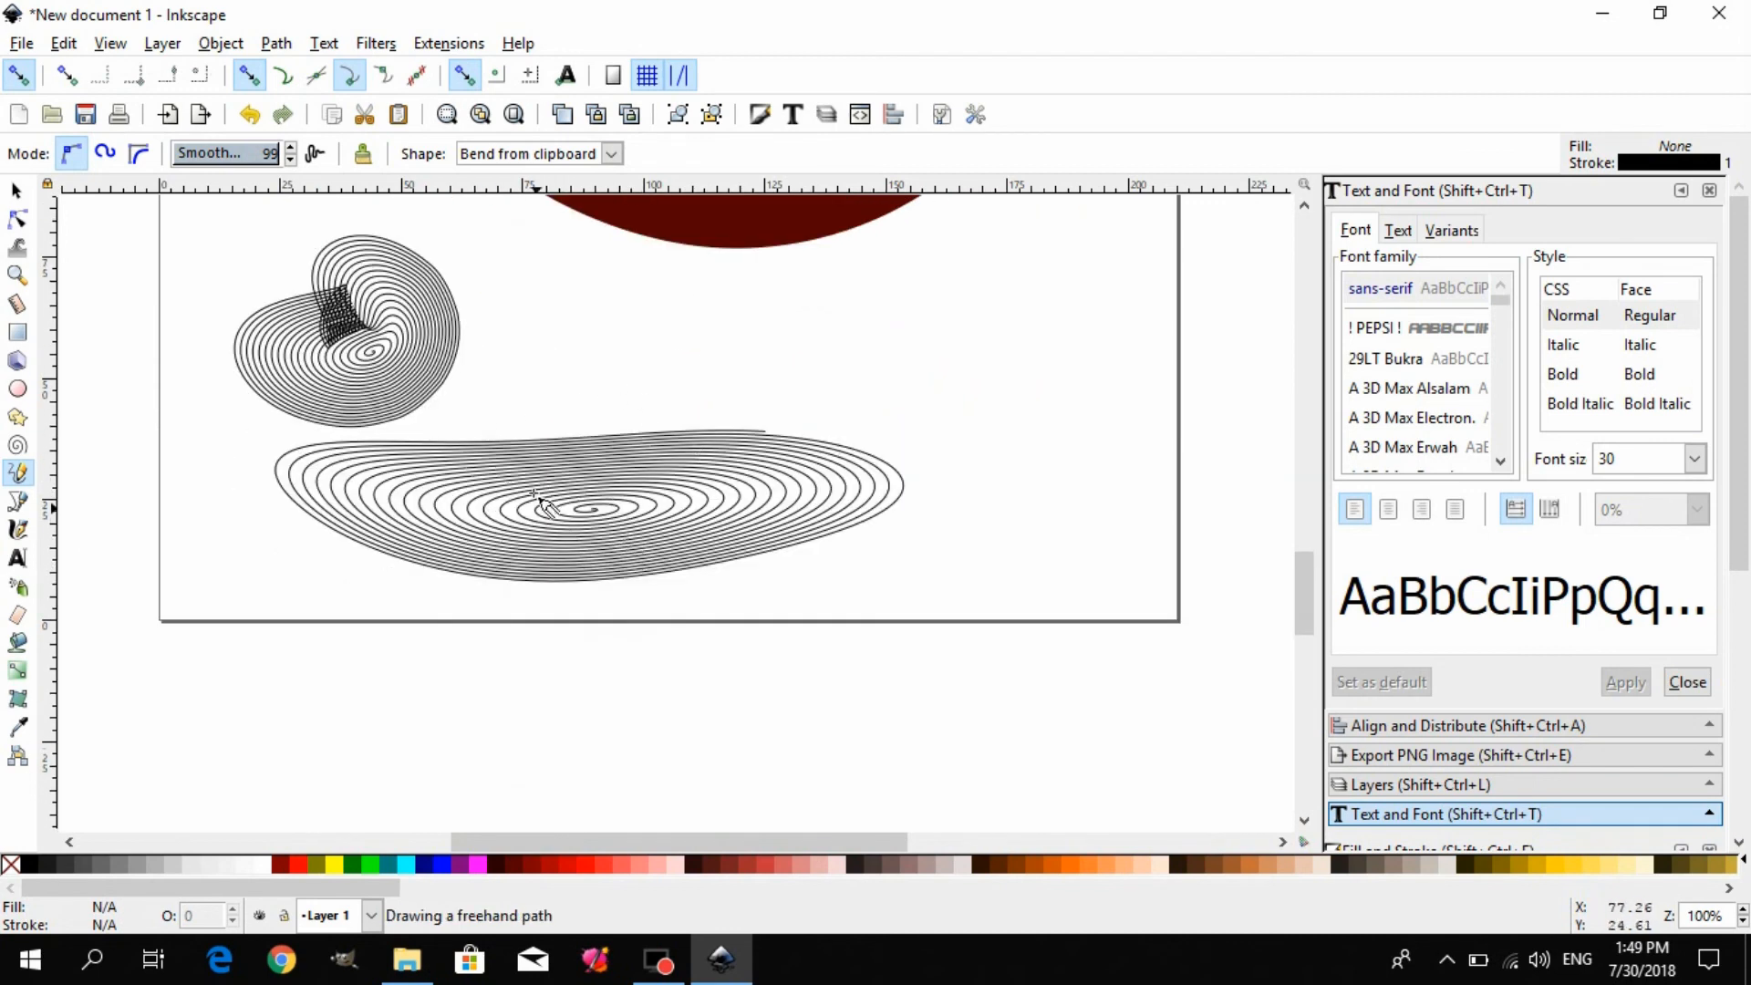
- Draw a wavy spiral-bent pencil stroke about 118 mm wide beside the original spiral, above the circle-bent strokes
scroll(328, 420, "up", 10)
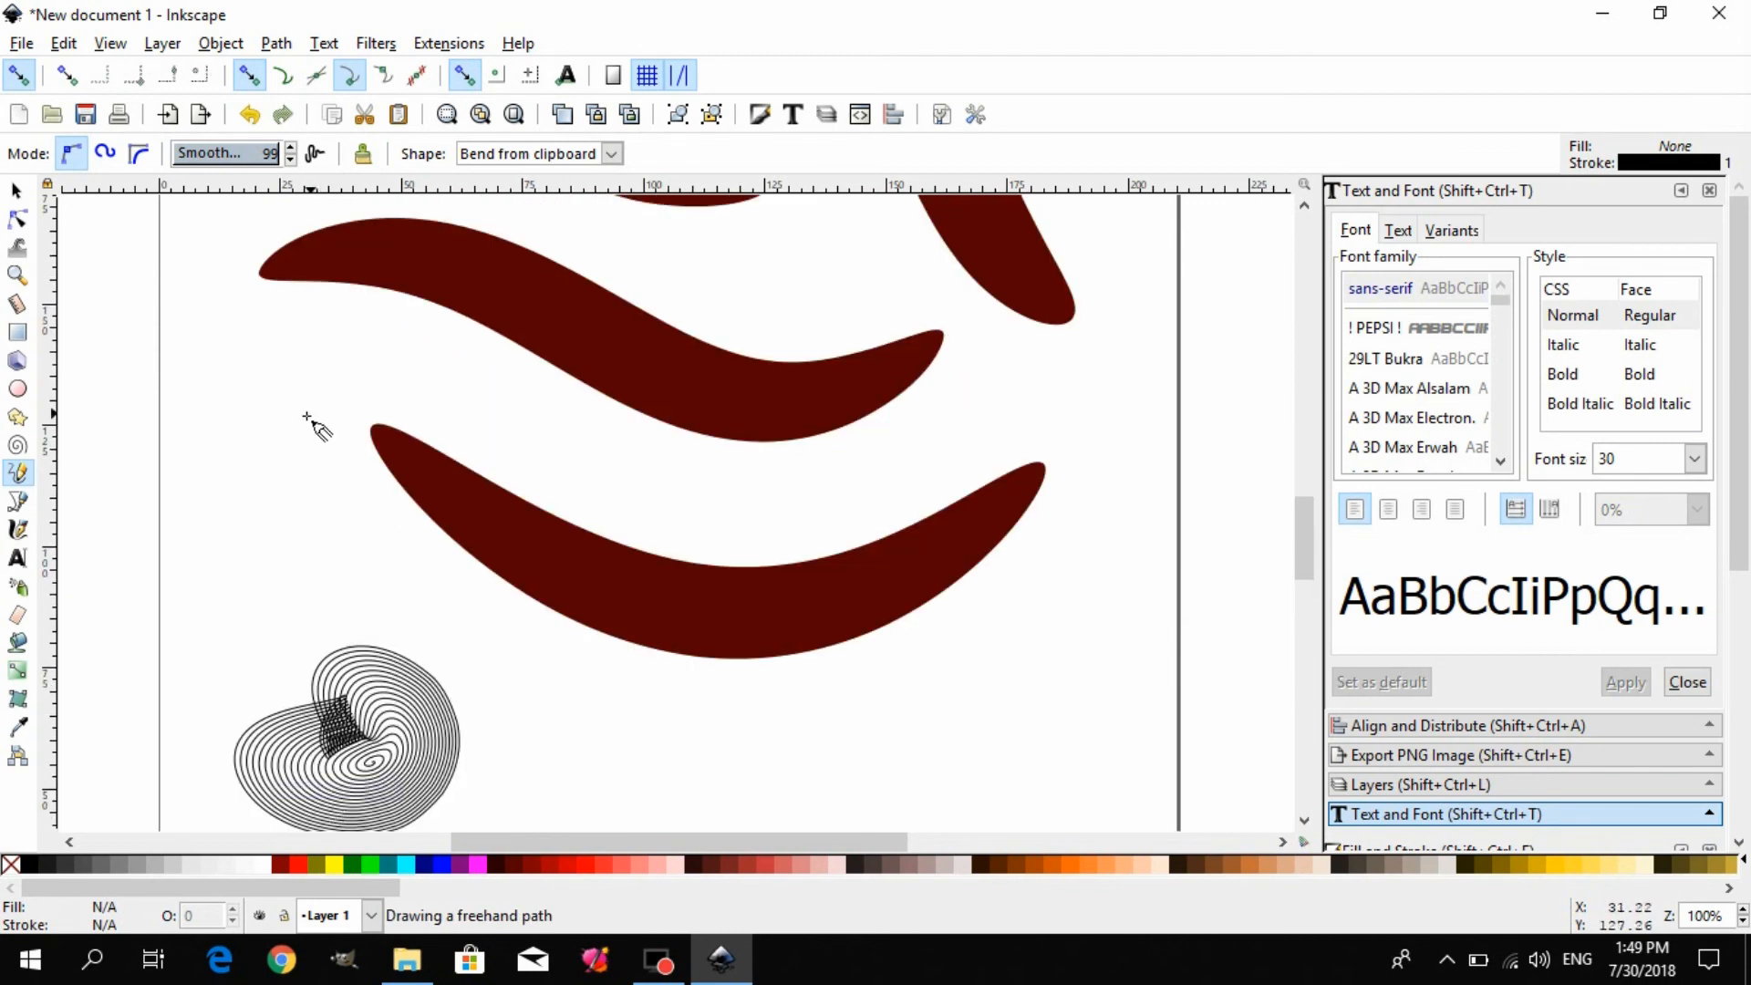
scroll(438, 348, "up", 5)
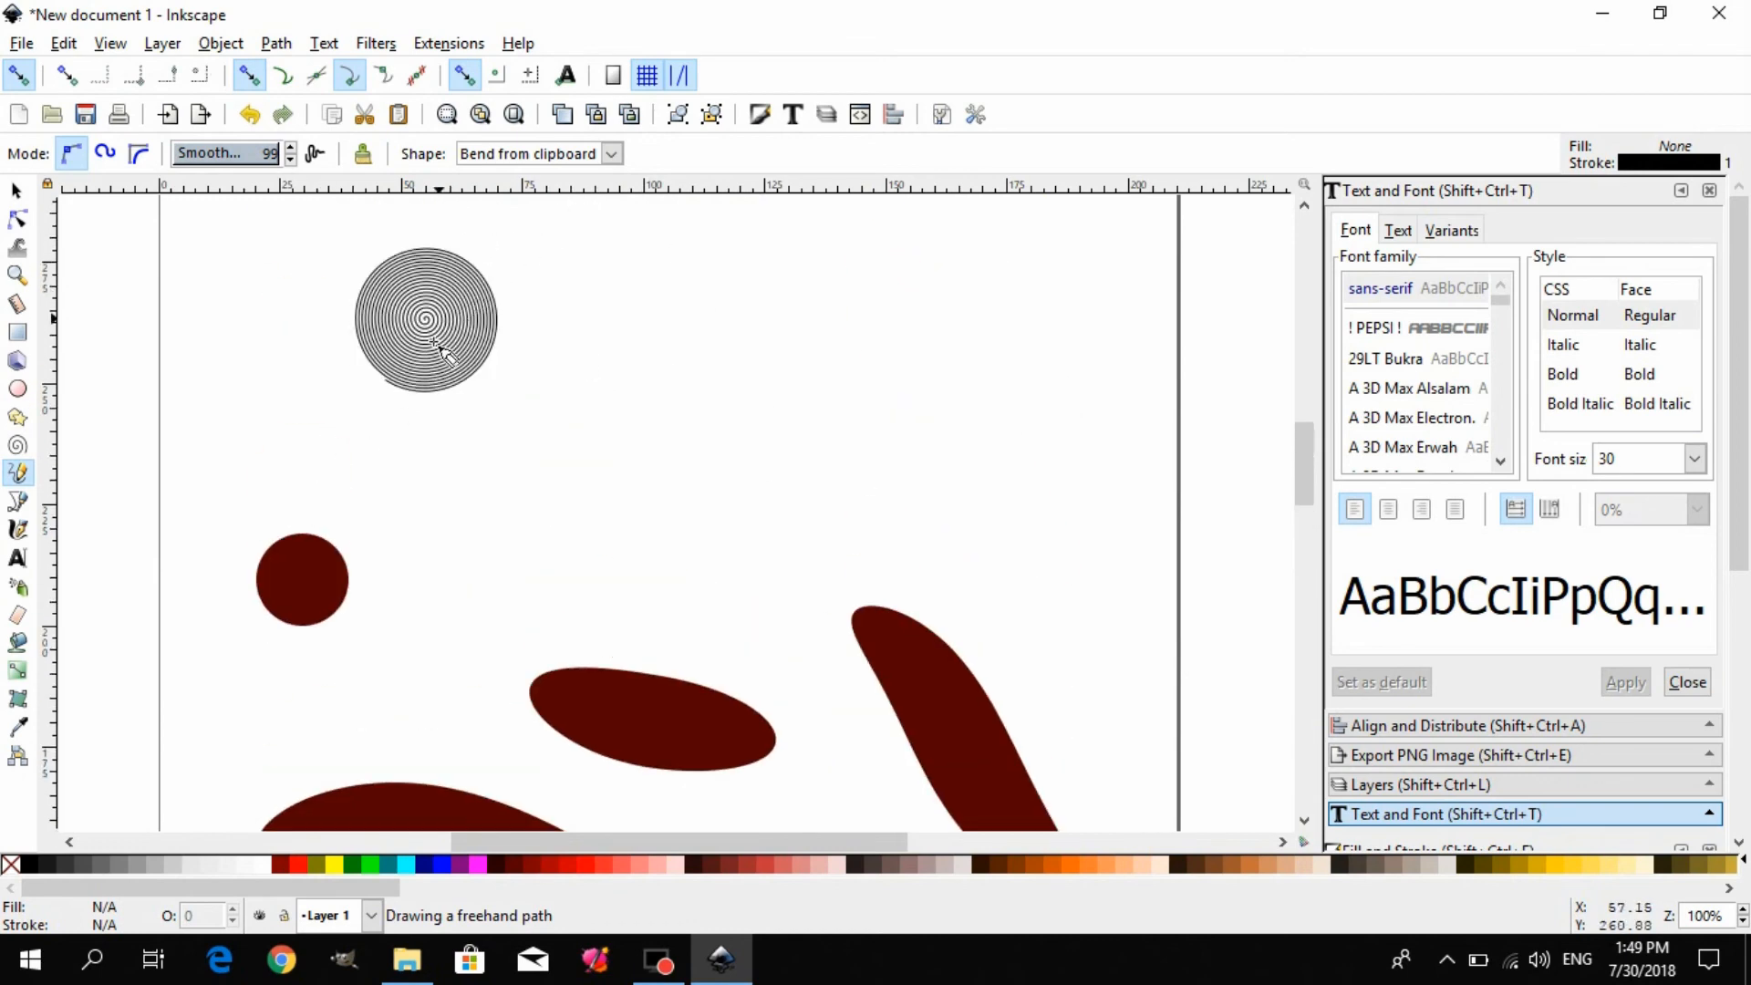
mouse_move(514, 526)
left_mouse_down()
mouse_move(785, 454)
mouse_move(1075, 336)
left_mouse_up()
- Delete every object on the page and draw two wavy spiral-bent strokes, about 139 mm wide above and about 127 mm wide below
key("Delete")
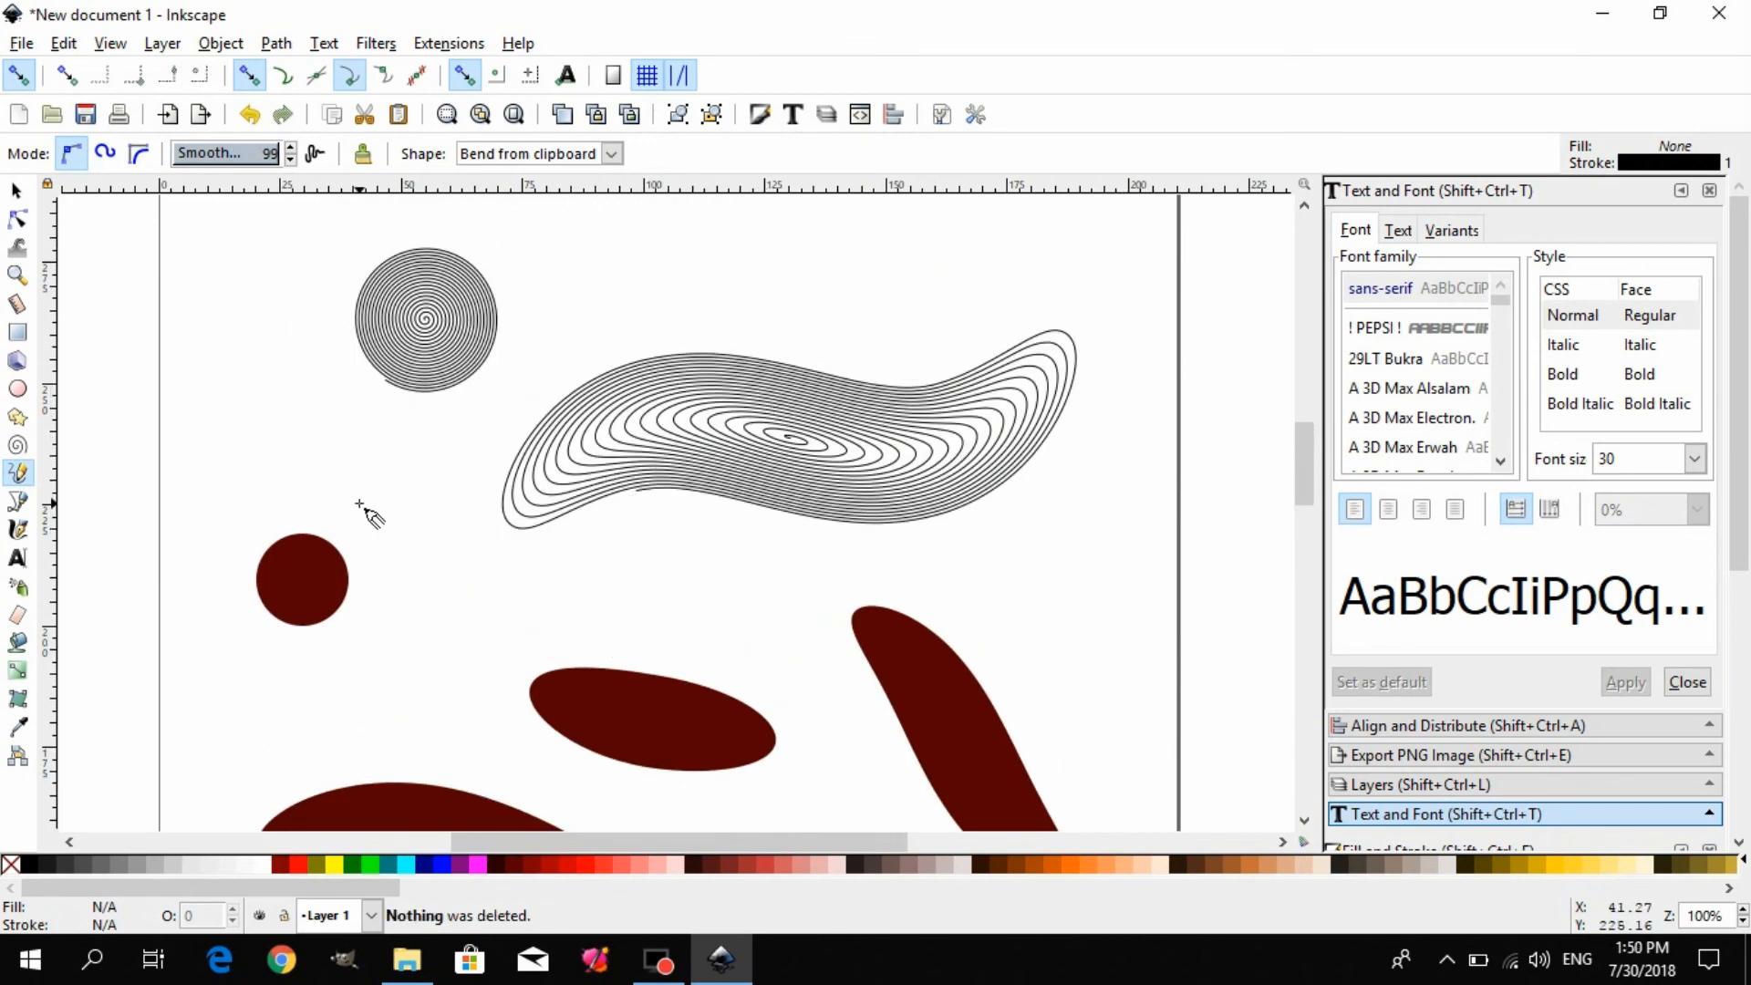
left_click_drag(360, 503, 360, 503)
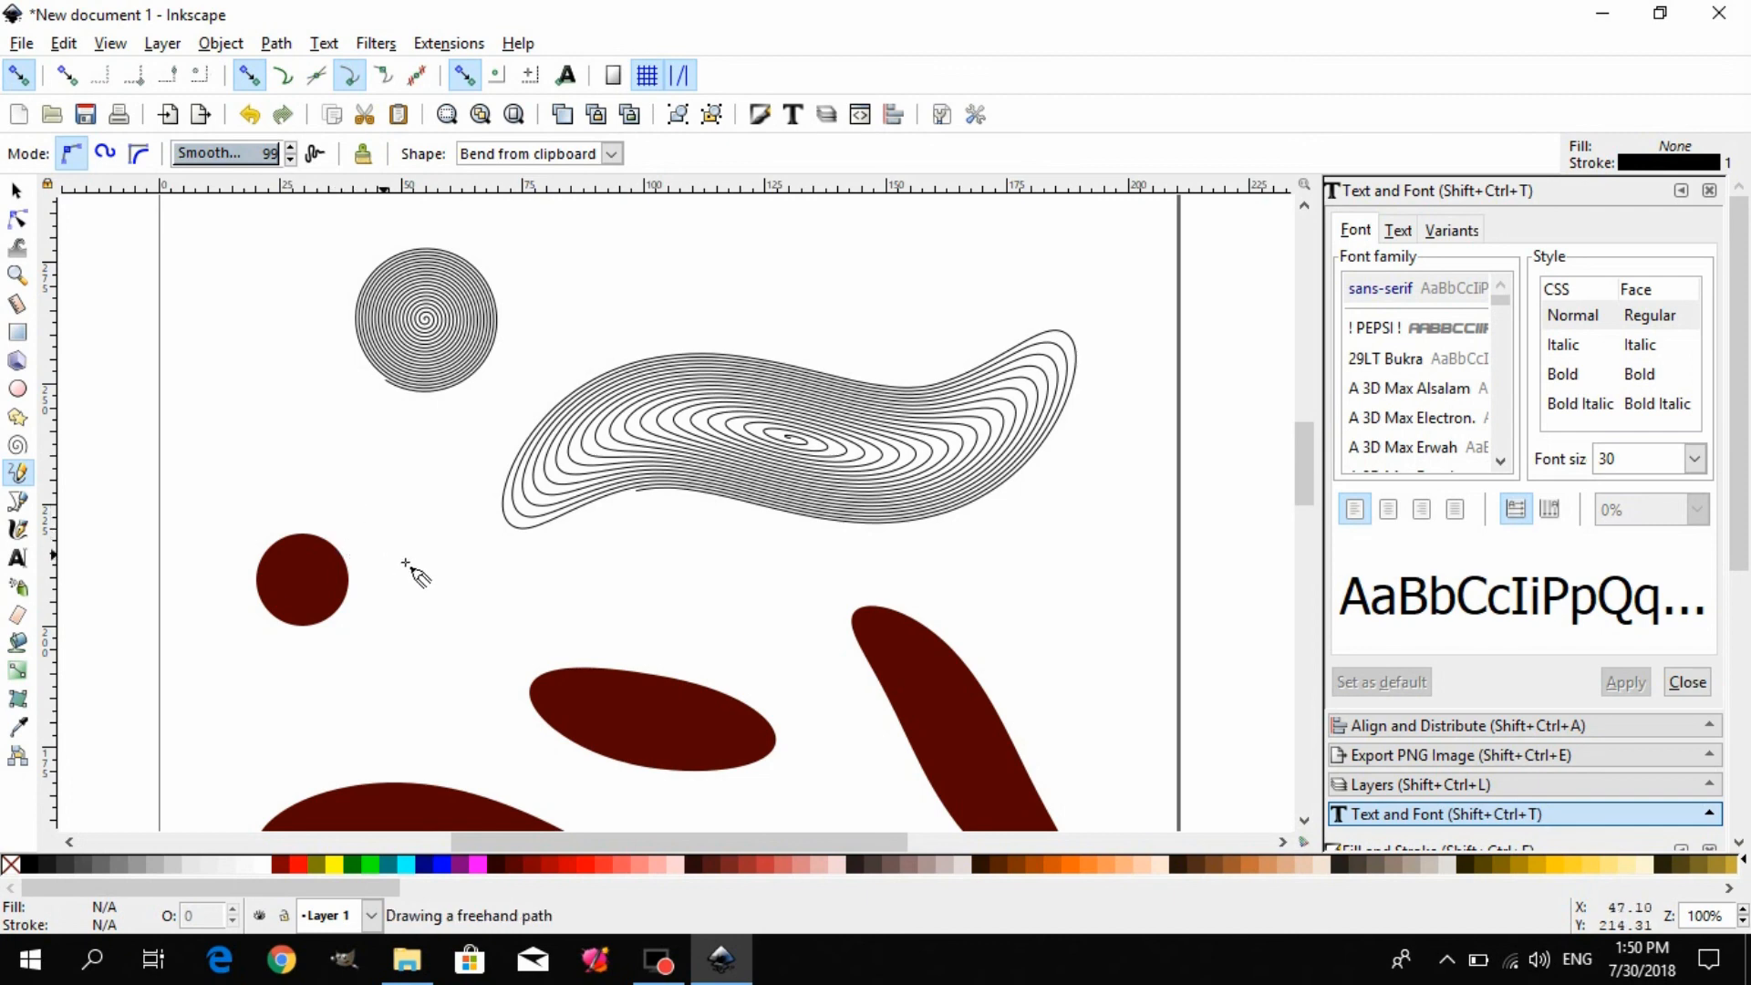
scroll(406, 564, "down", 10)
scroll(338, 542, "up", 5)
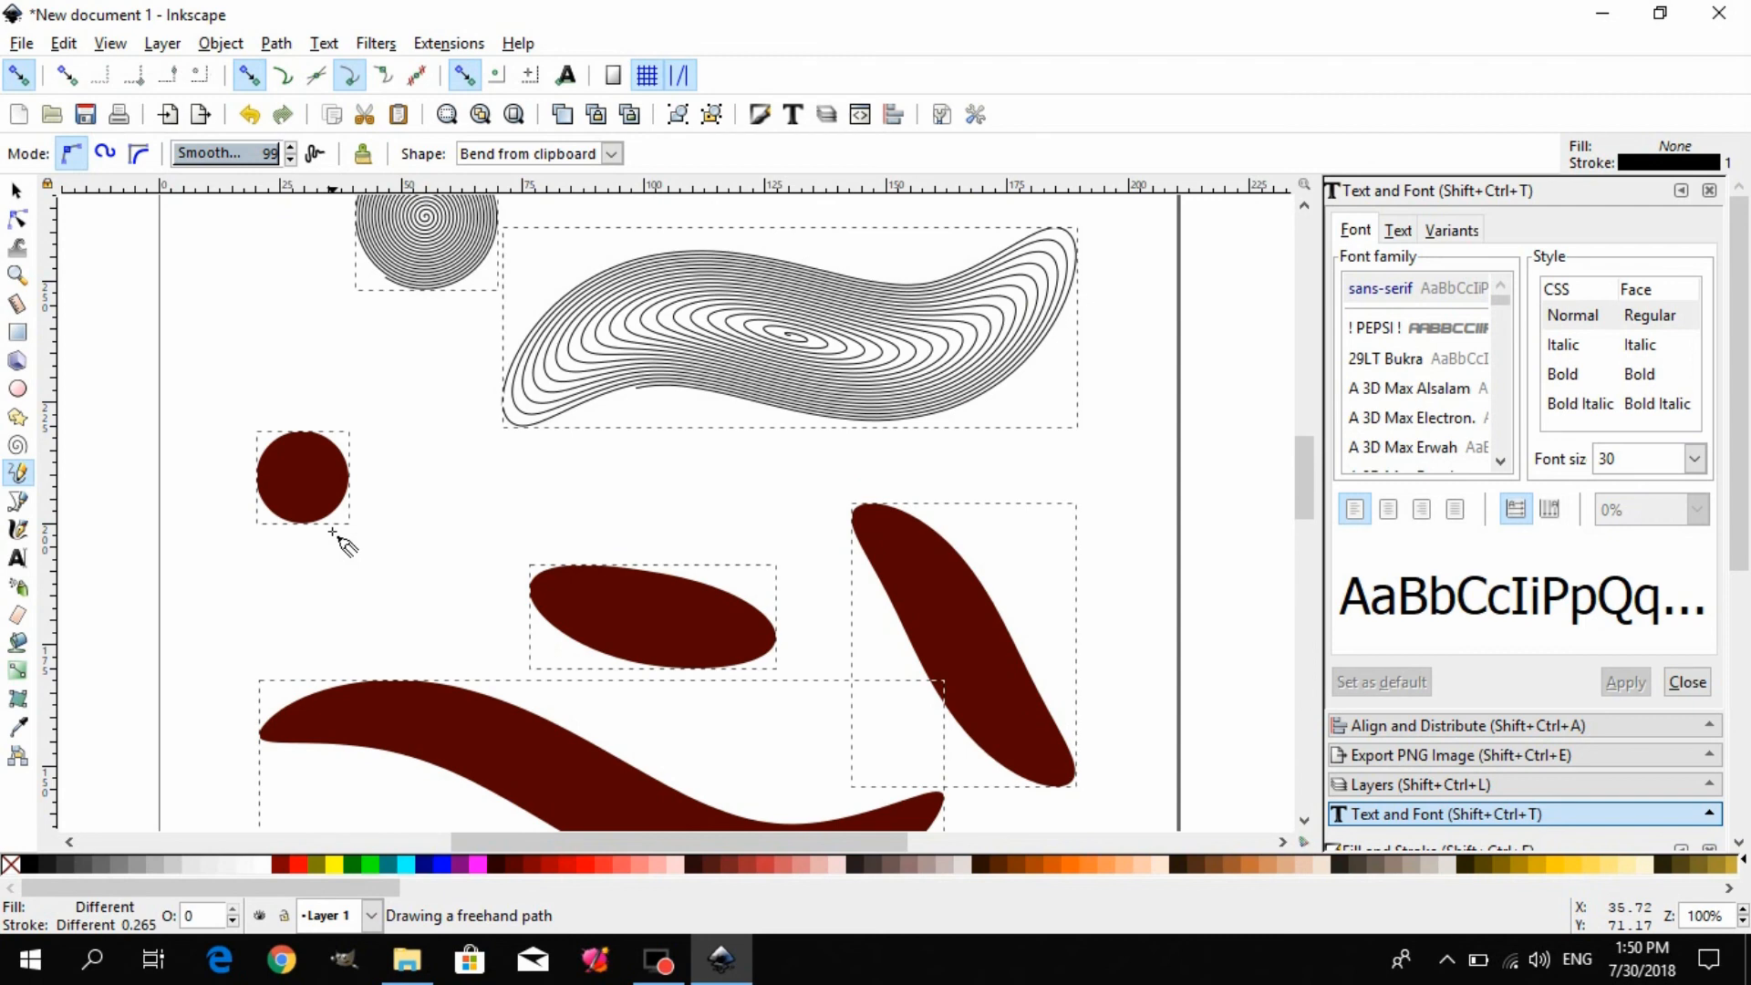
key("Delete")
left_click_drag(567, 509, 668, 398)
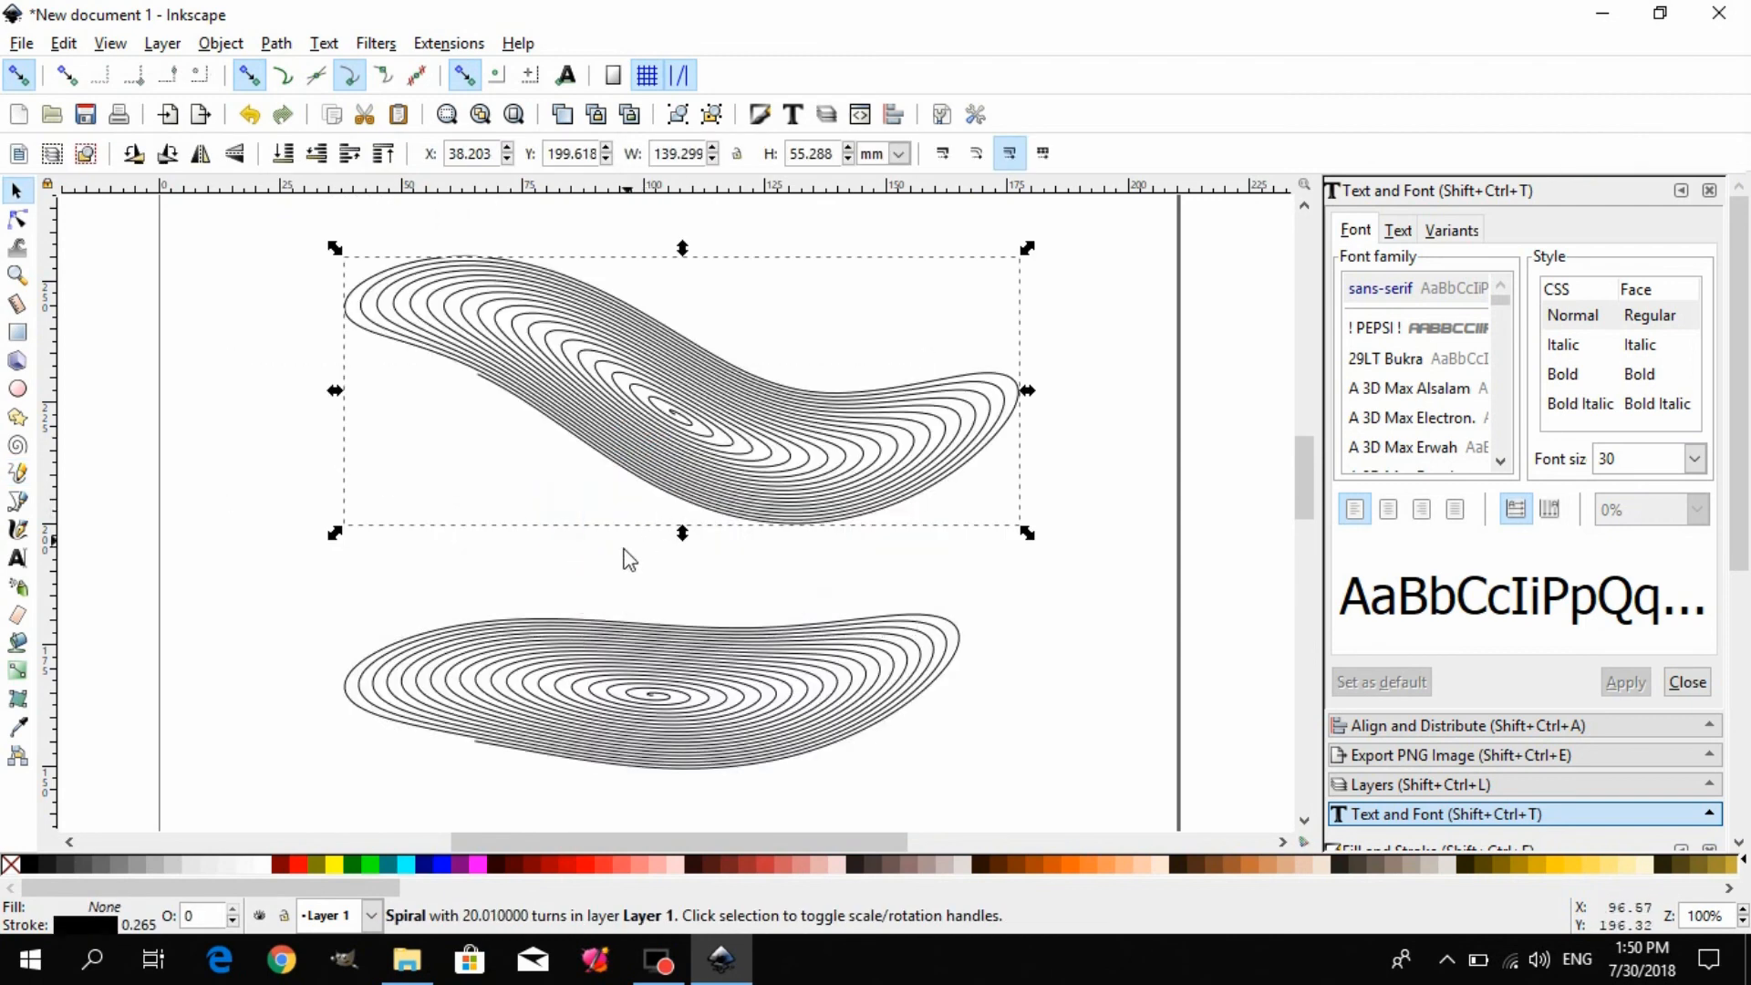
- Set the pencil shape to Triangle in and draw a wavy stroke about 137 mm wide below the two spiral-bent strokes
left_click(17, 474)
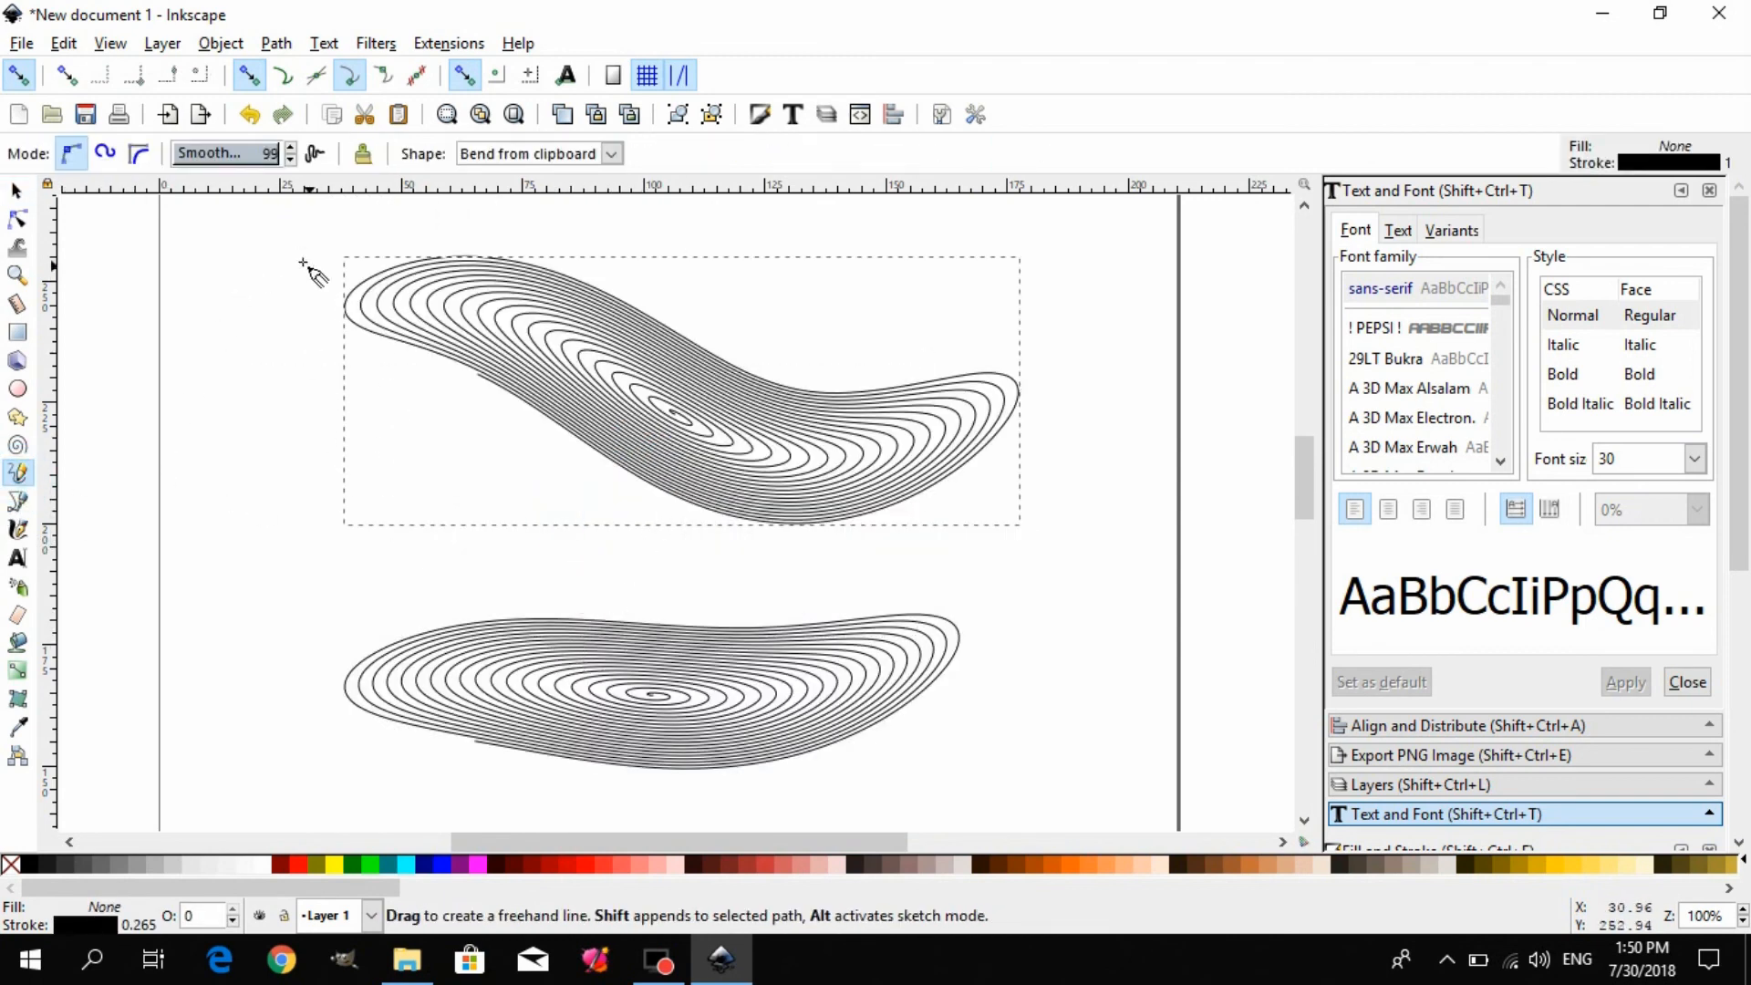
left_click(614, 155)
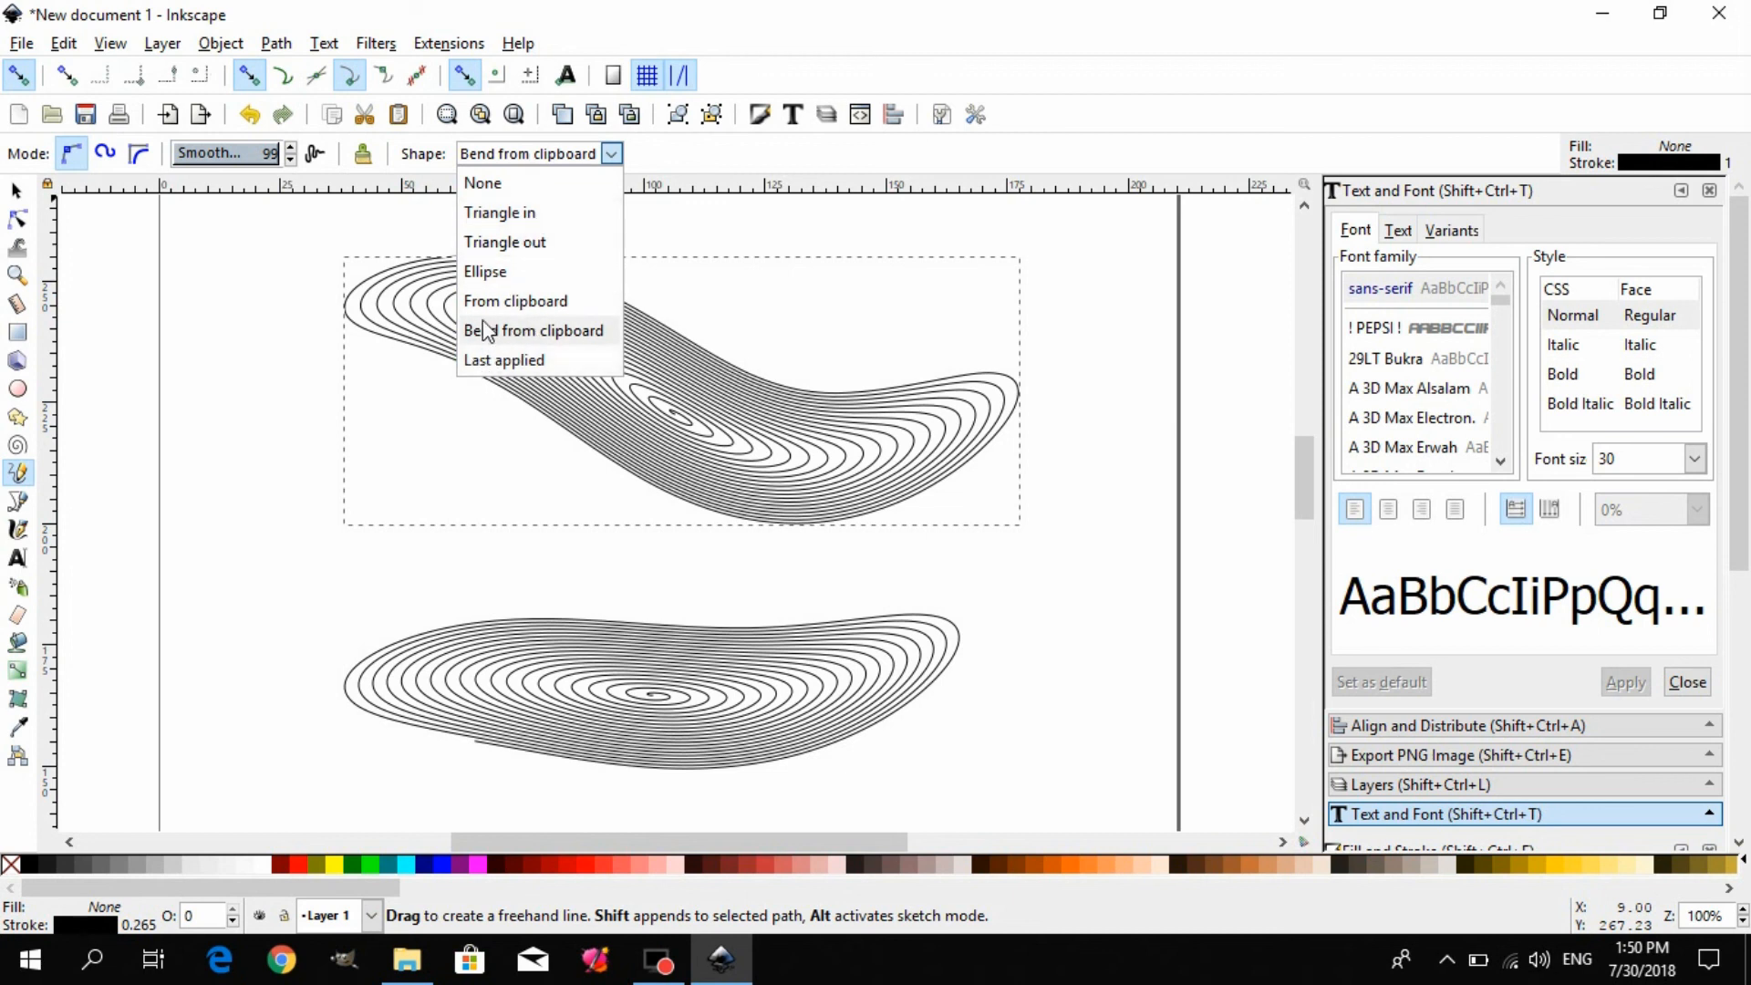
left_click(493, 211)
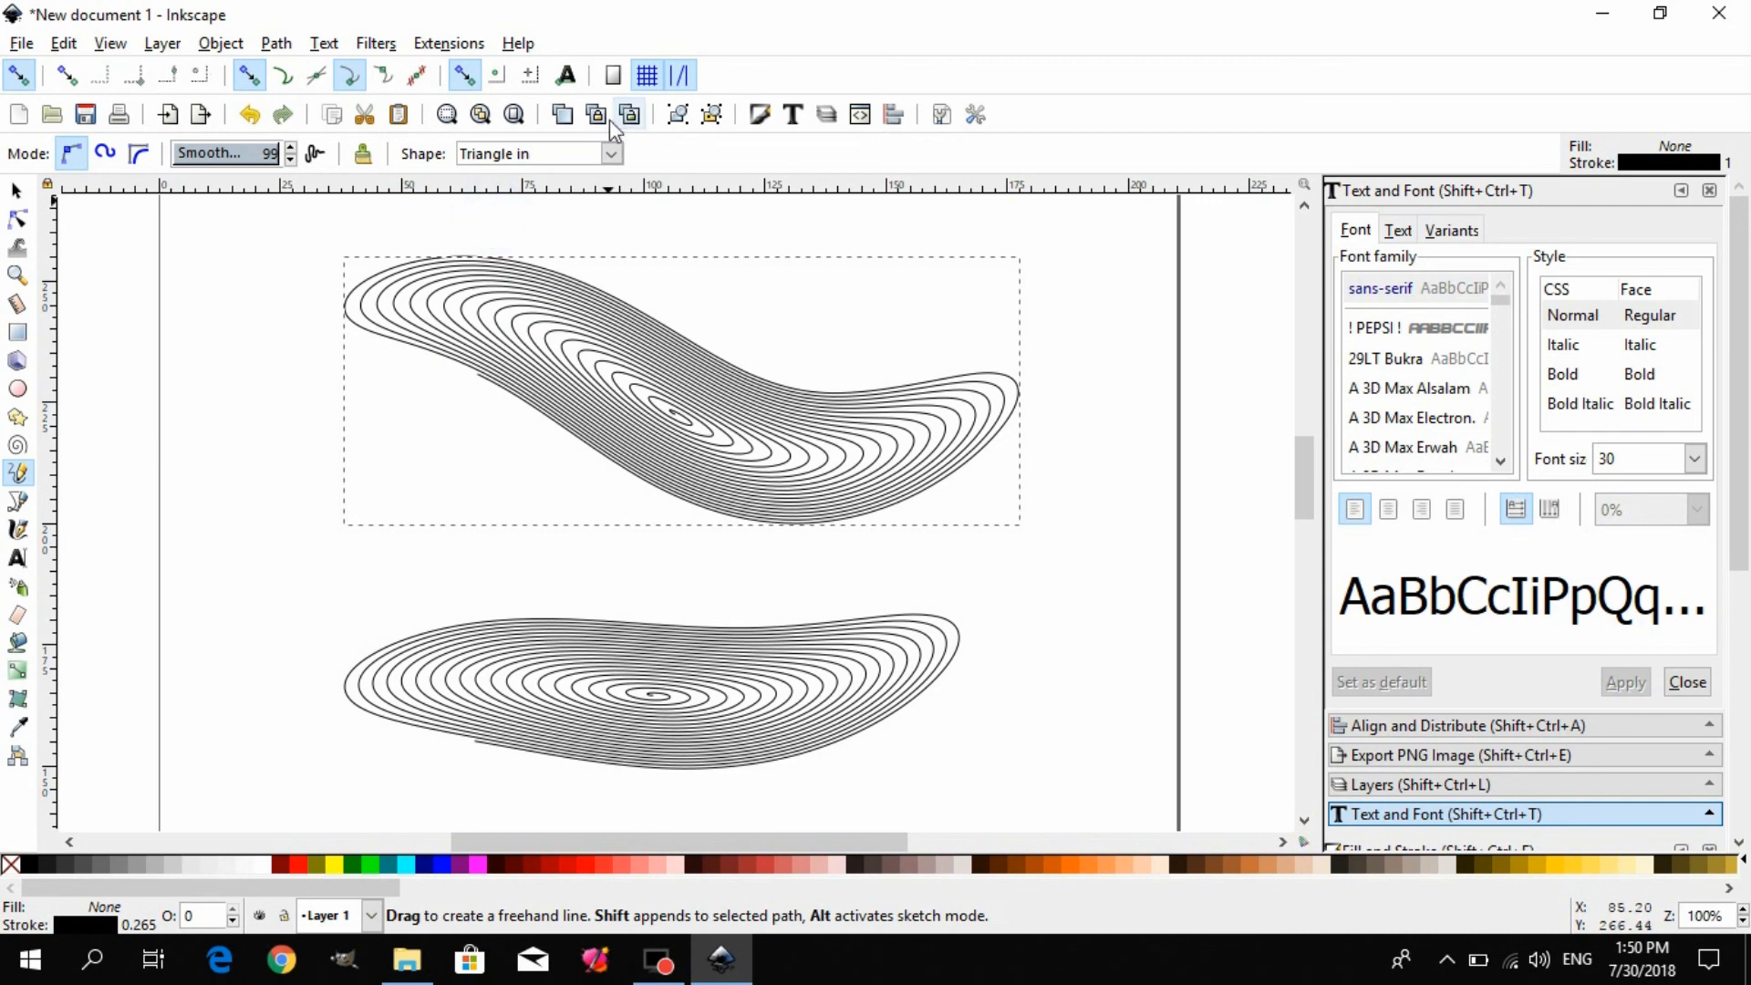
scroll(382, 506, "down", 7)
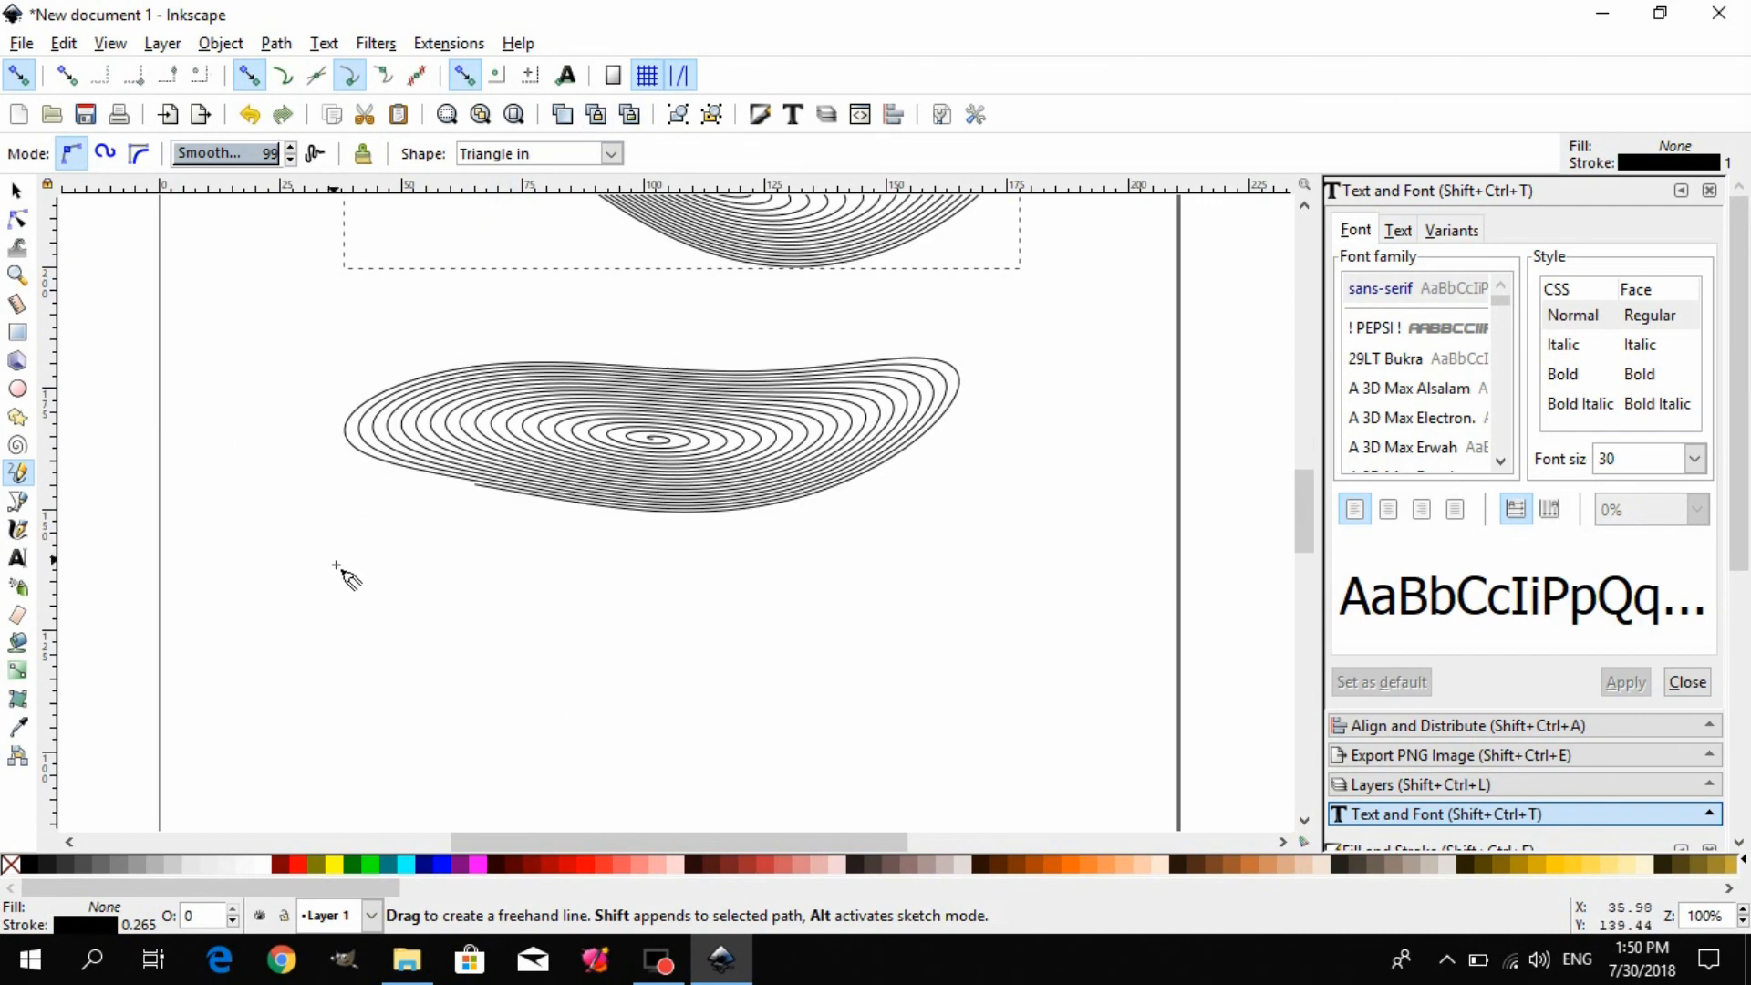
mouse_move(336, 579)
left_mouse_down()
mouse_move(587, 688)
mouse_move(998, 582)
left_mouse_up()
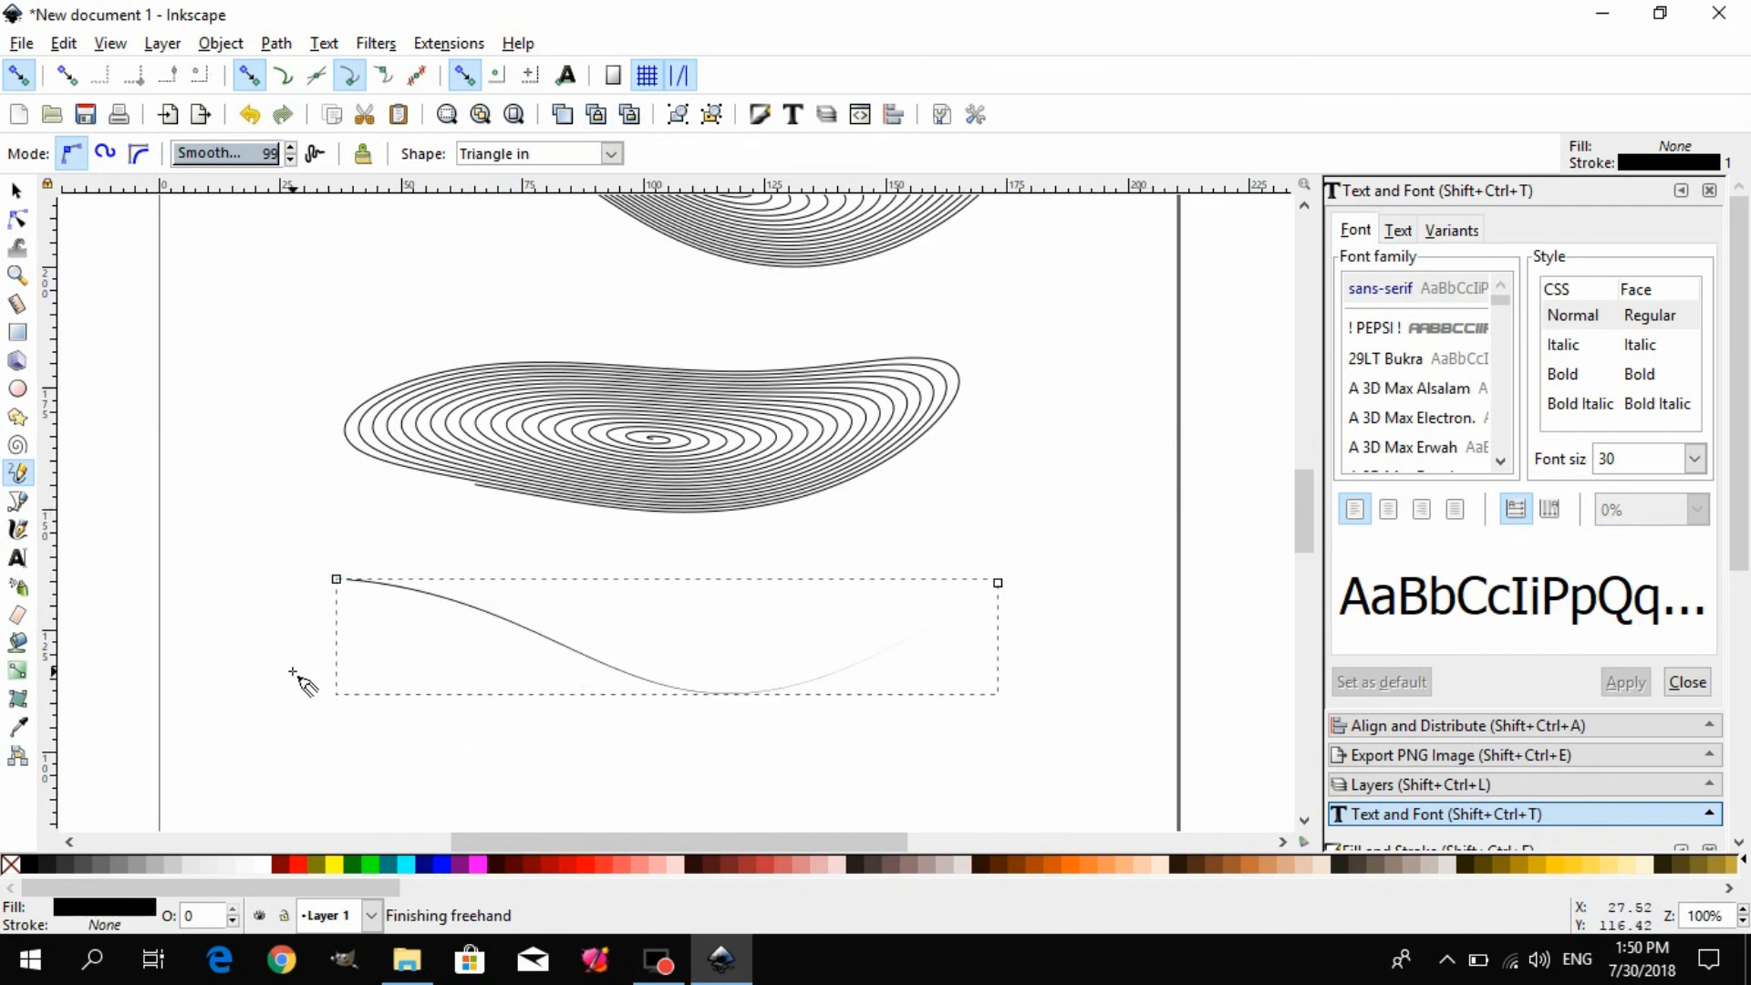
left_click_drag(293, 671, 292, 668)
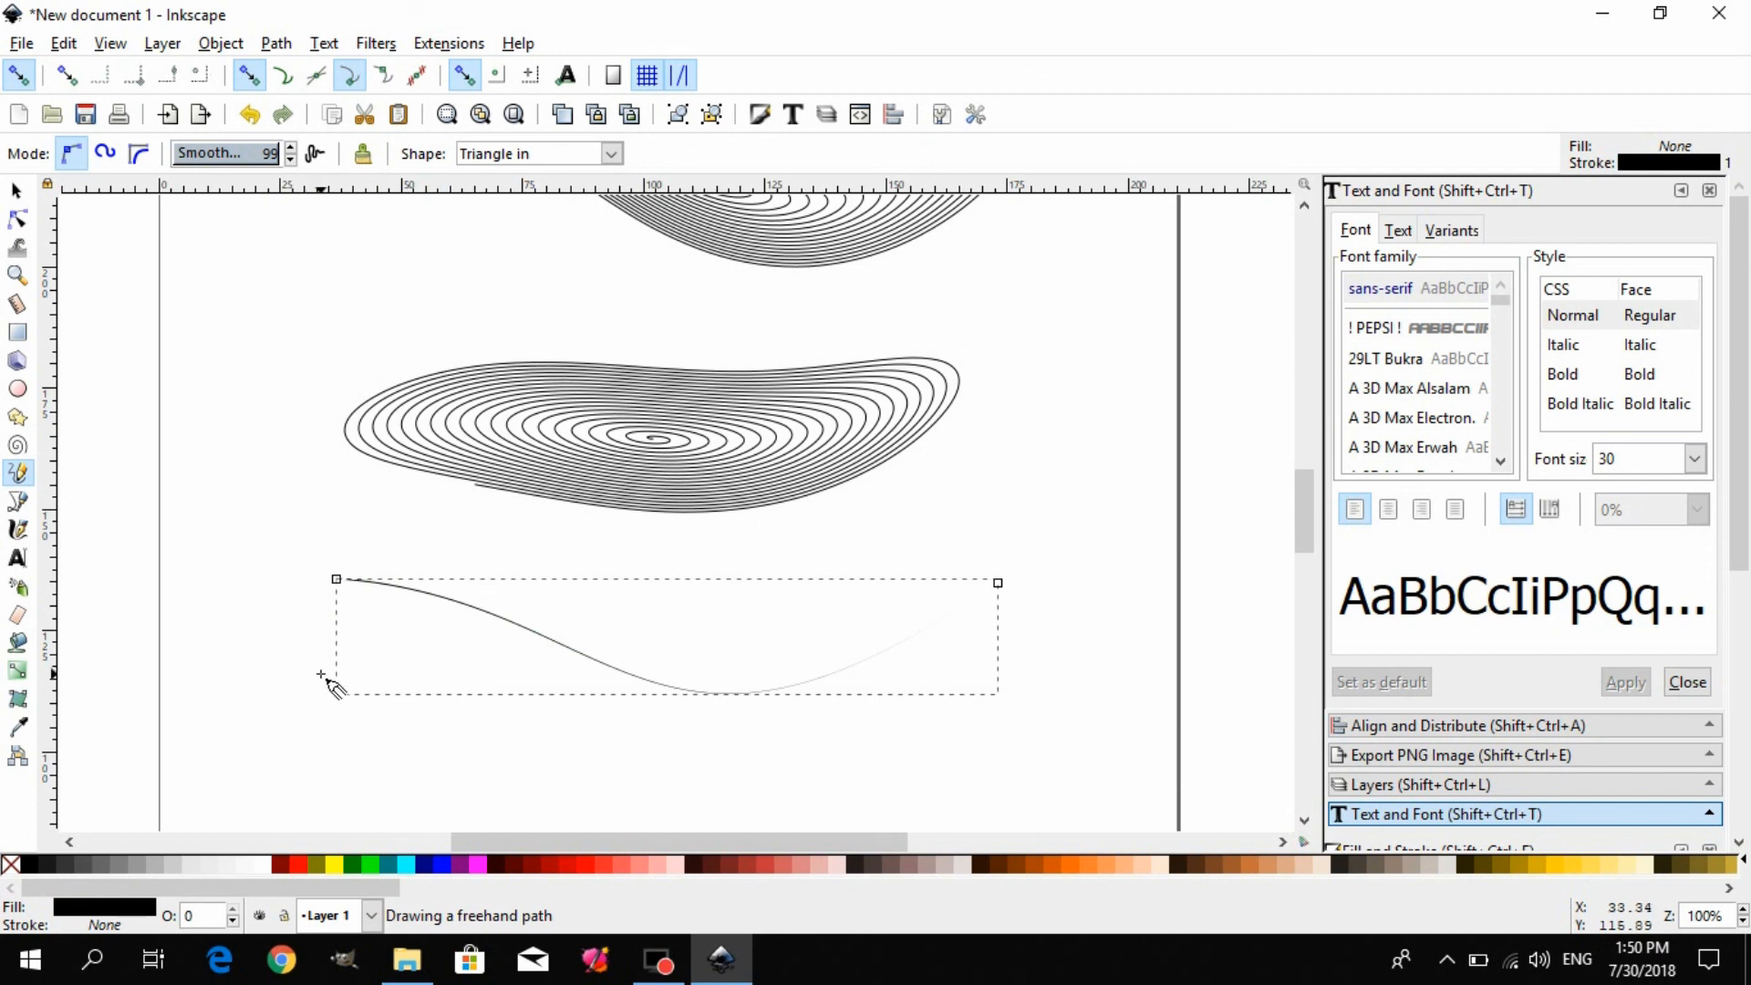